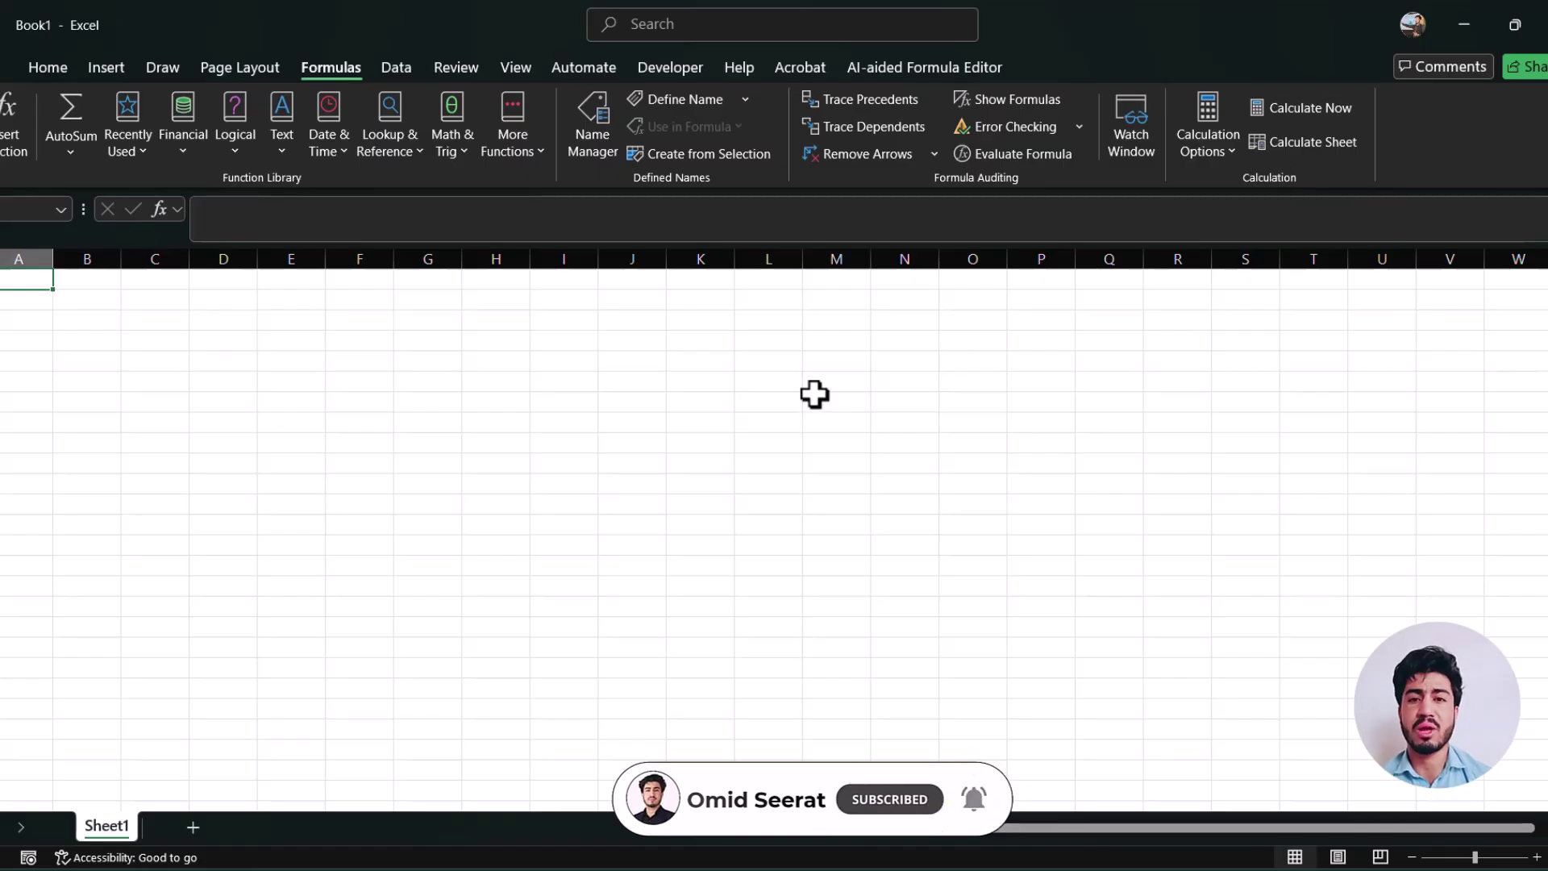
left_click(1222, 161)
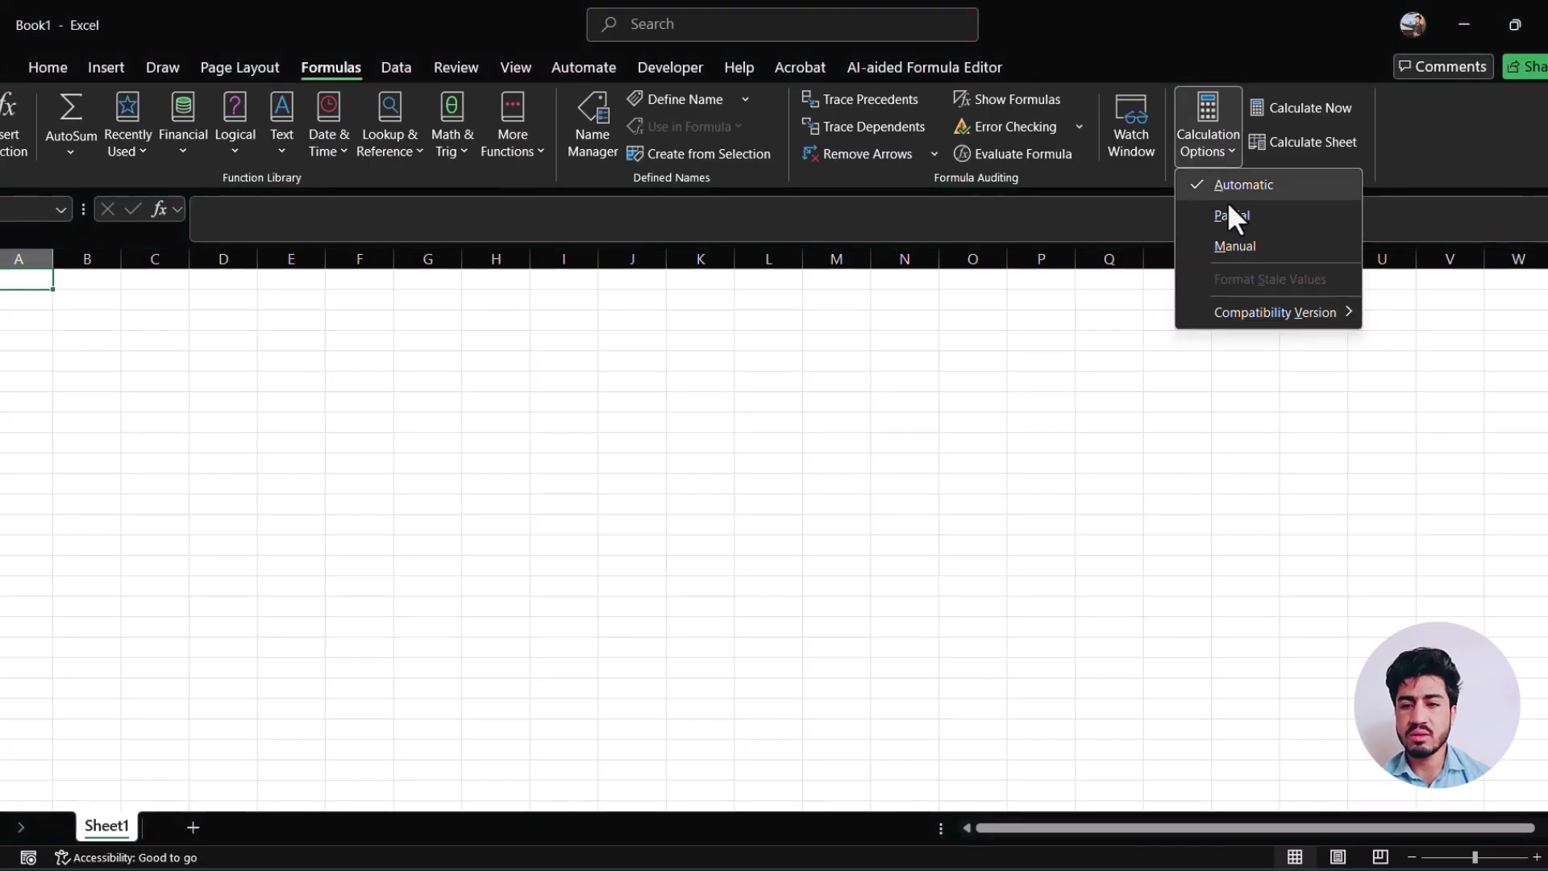
left_click(1050, 328)
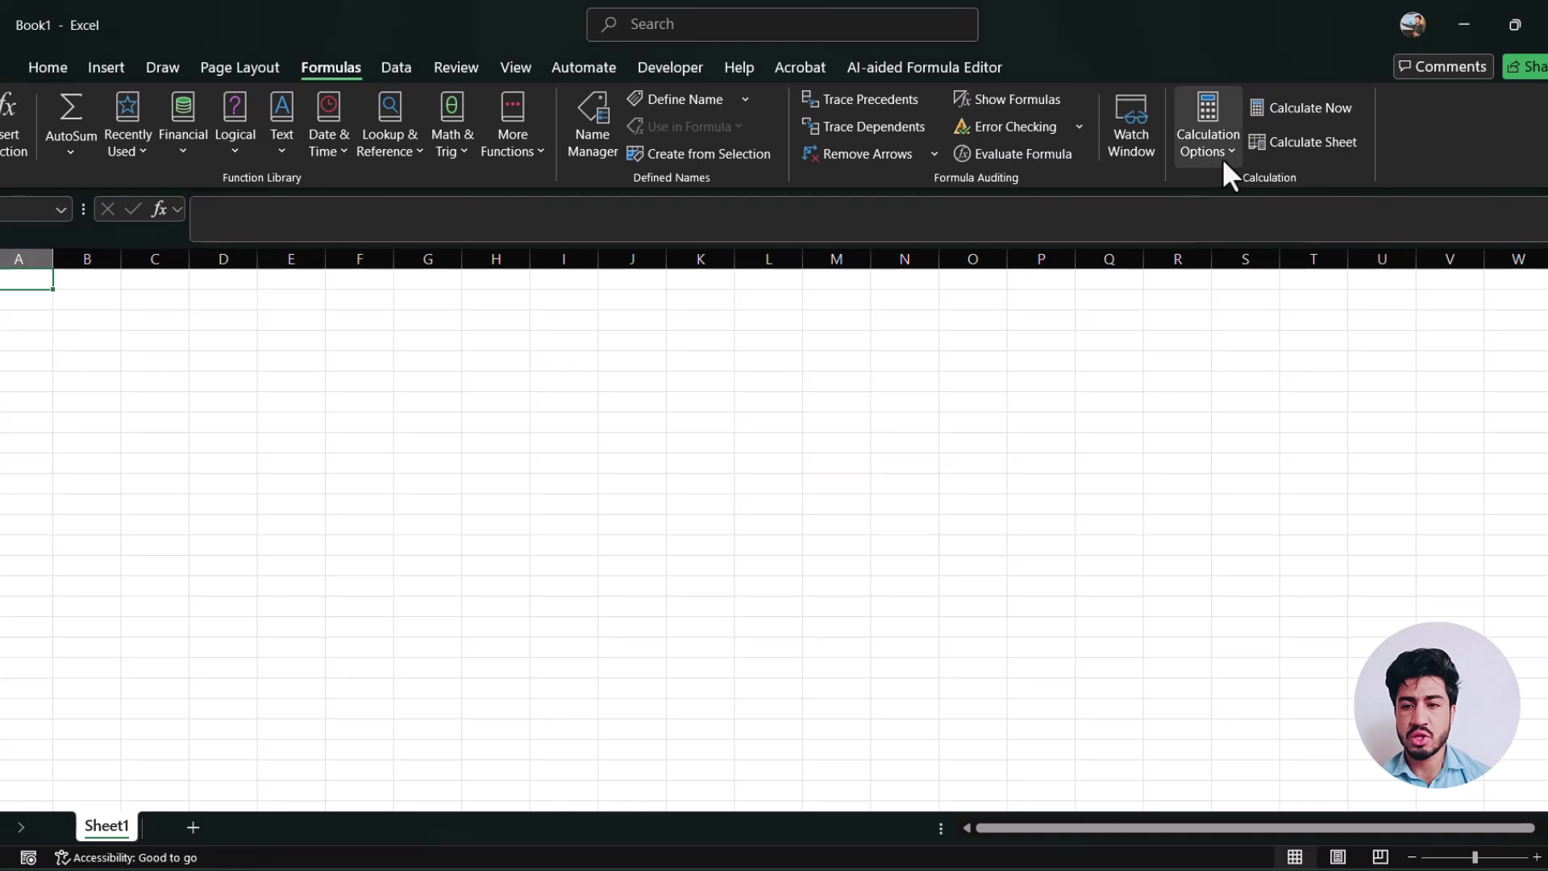
left_click(175, 421)
left_click(620, 360)
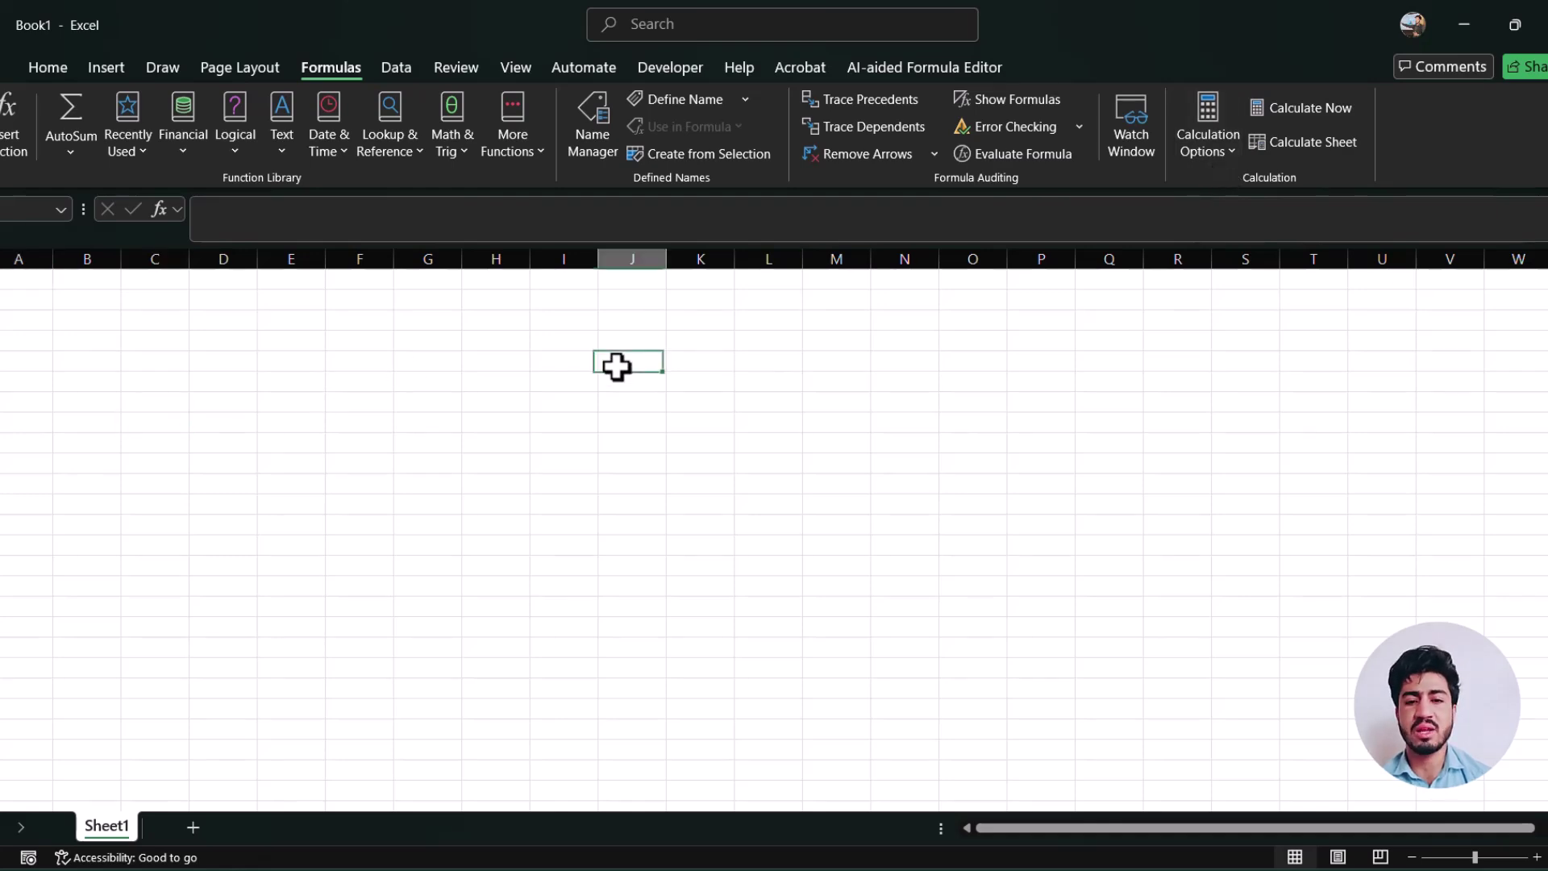
Enter the numbers 20, 30, 60 and 5 in cells J4 to J7
scroll(739, 349, "up", 2, "ctrl")
scroll(676, 337, "up", 3, "ctrl")
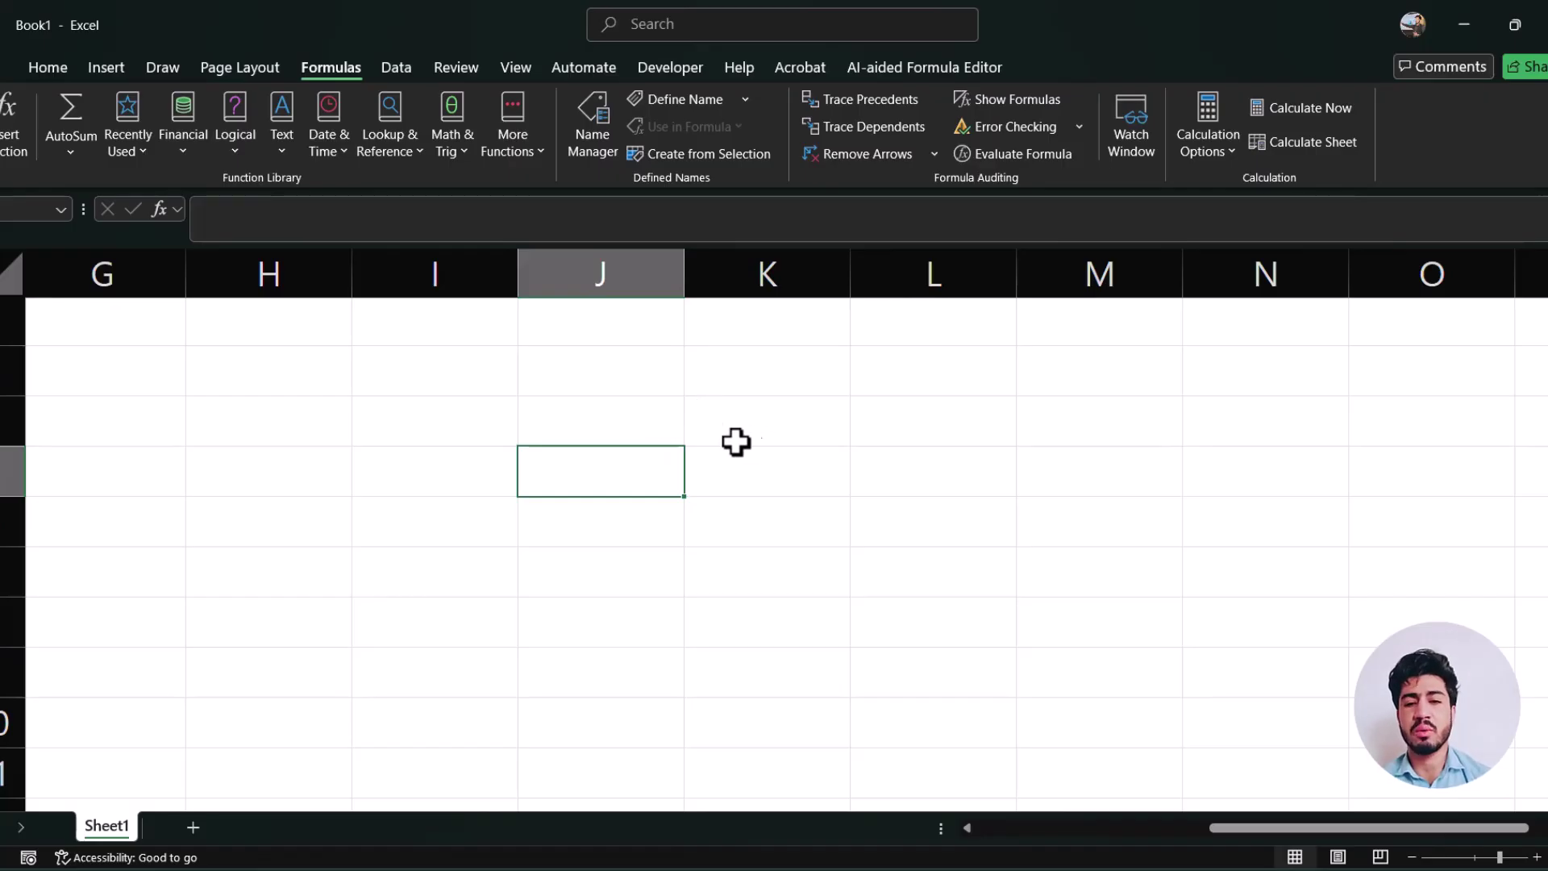
left_click(629, 412)
type("20")
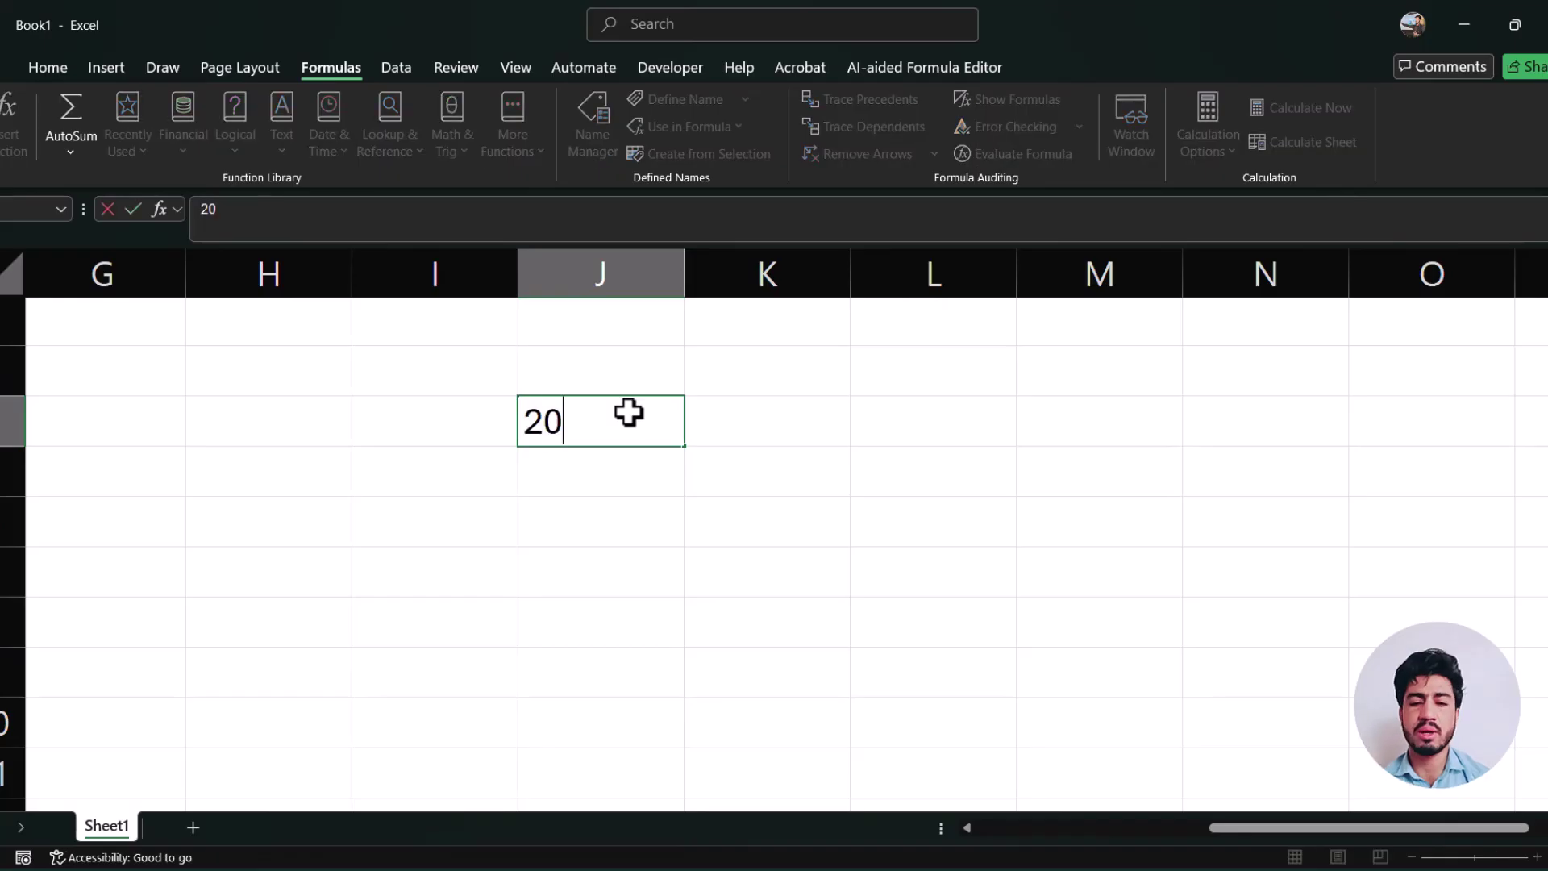
key("Return")
type("30")
key("Return")
type("60")
key("Return")
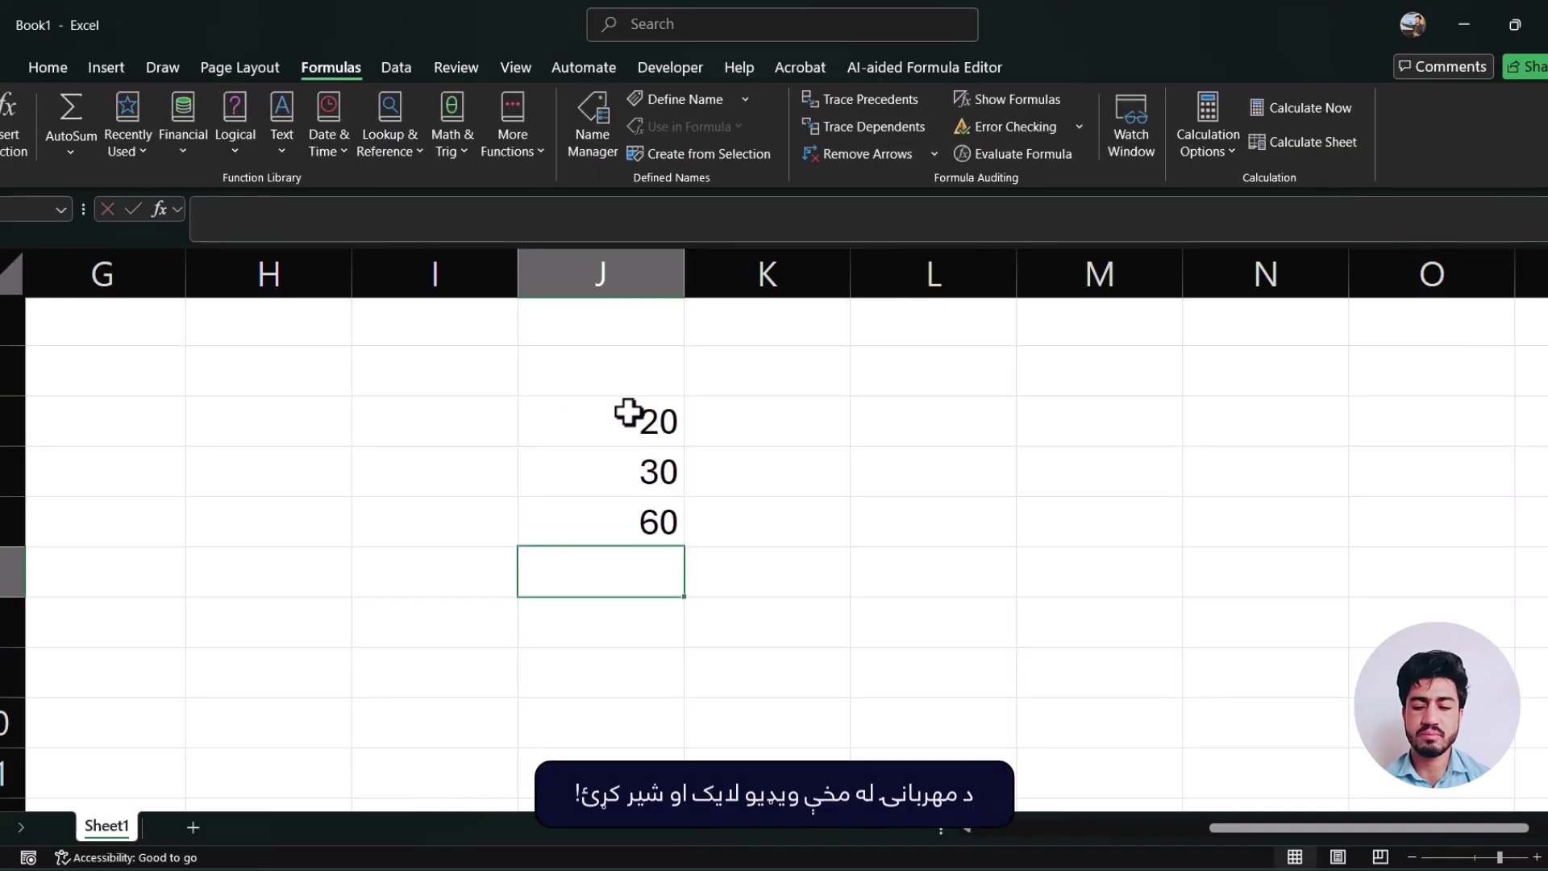
type("5")
key("Return")
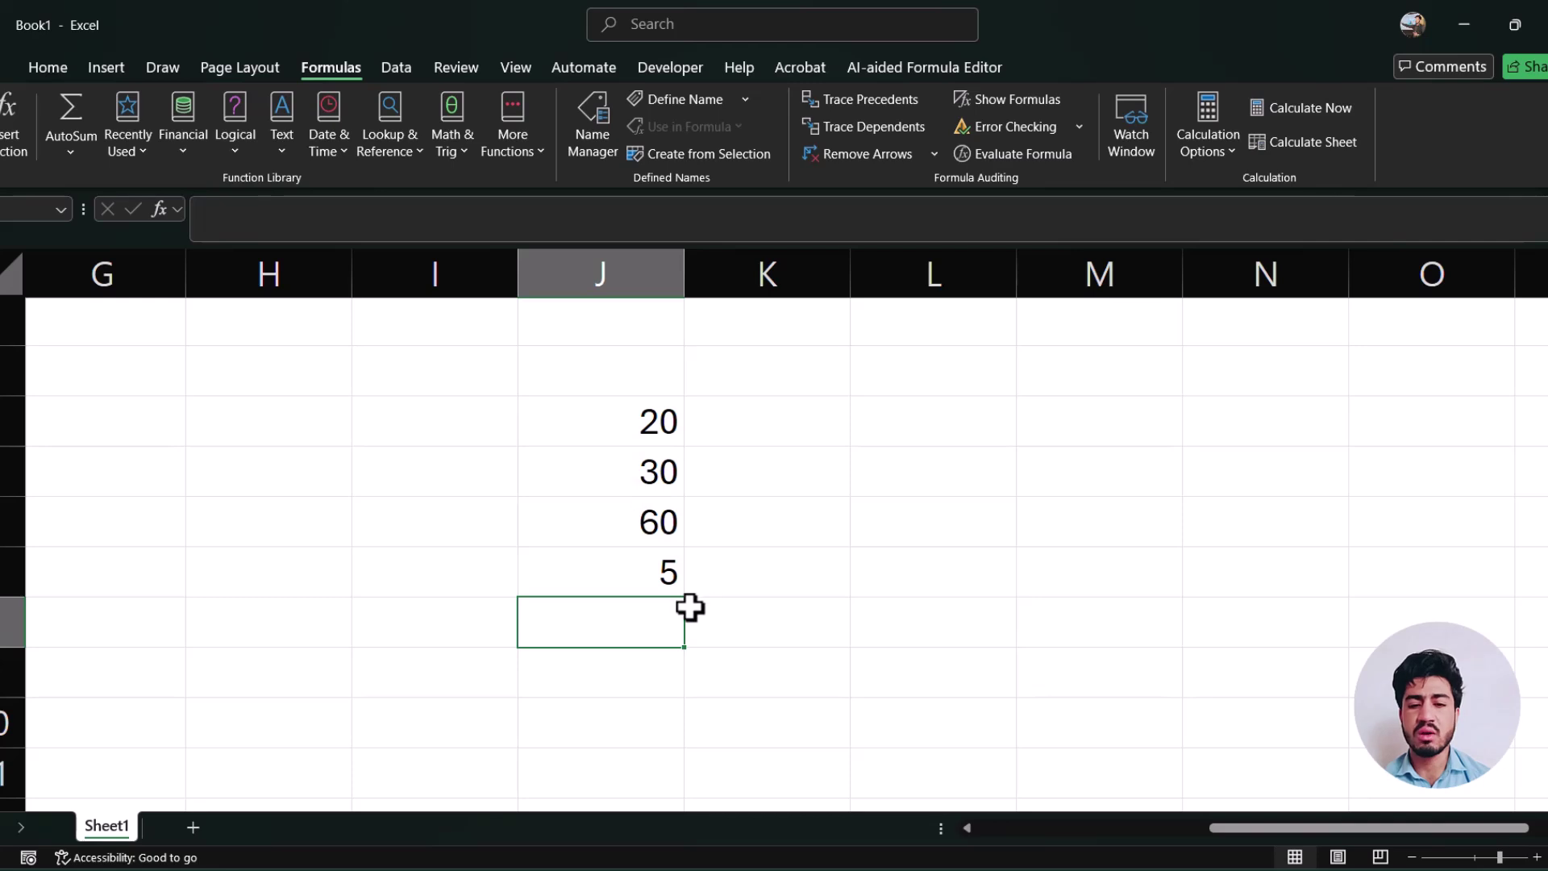
Add up the four numbers in J8 with the formula =J4+J5+J6+J7 and select the total cell
type("=")
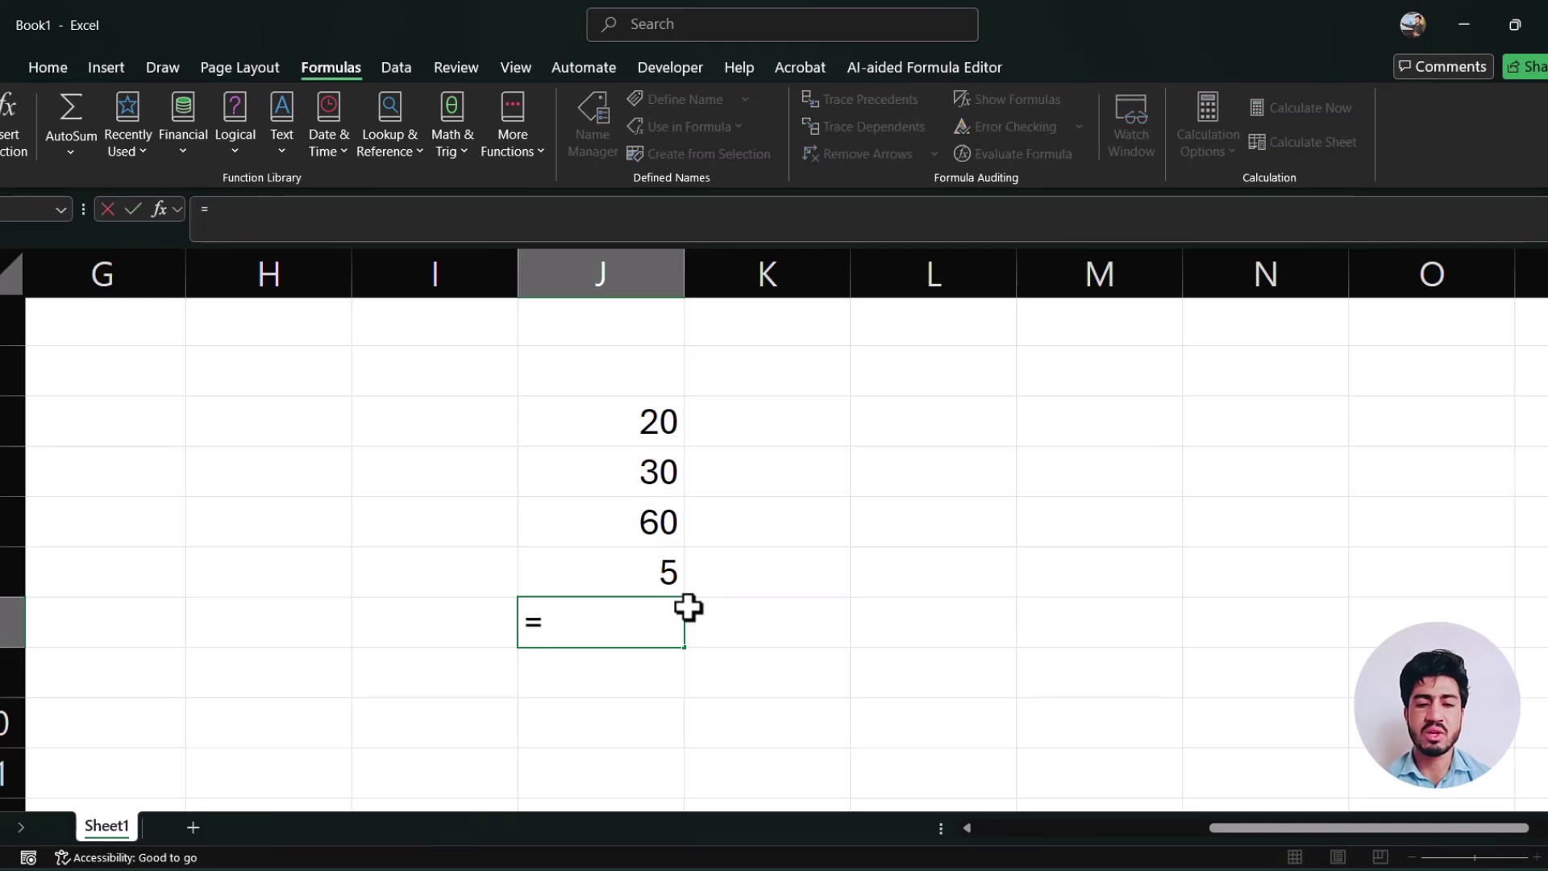
left_click(657, 423)
type("+")
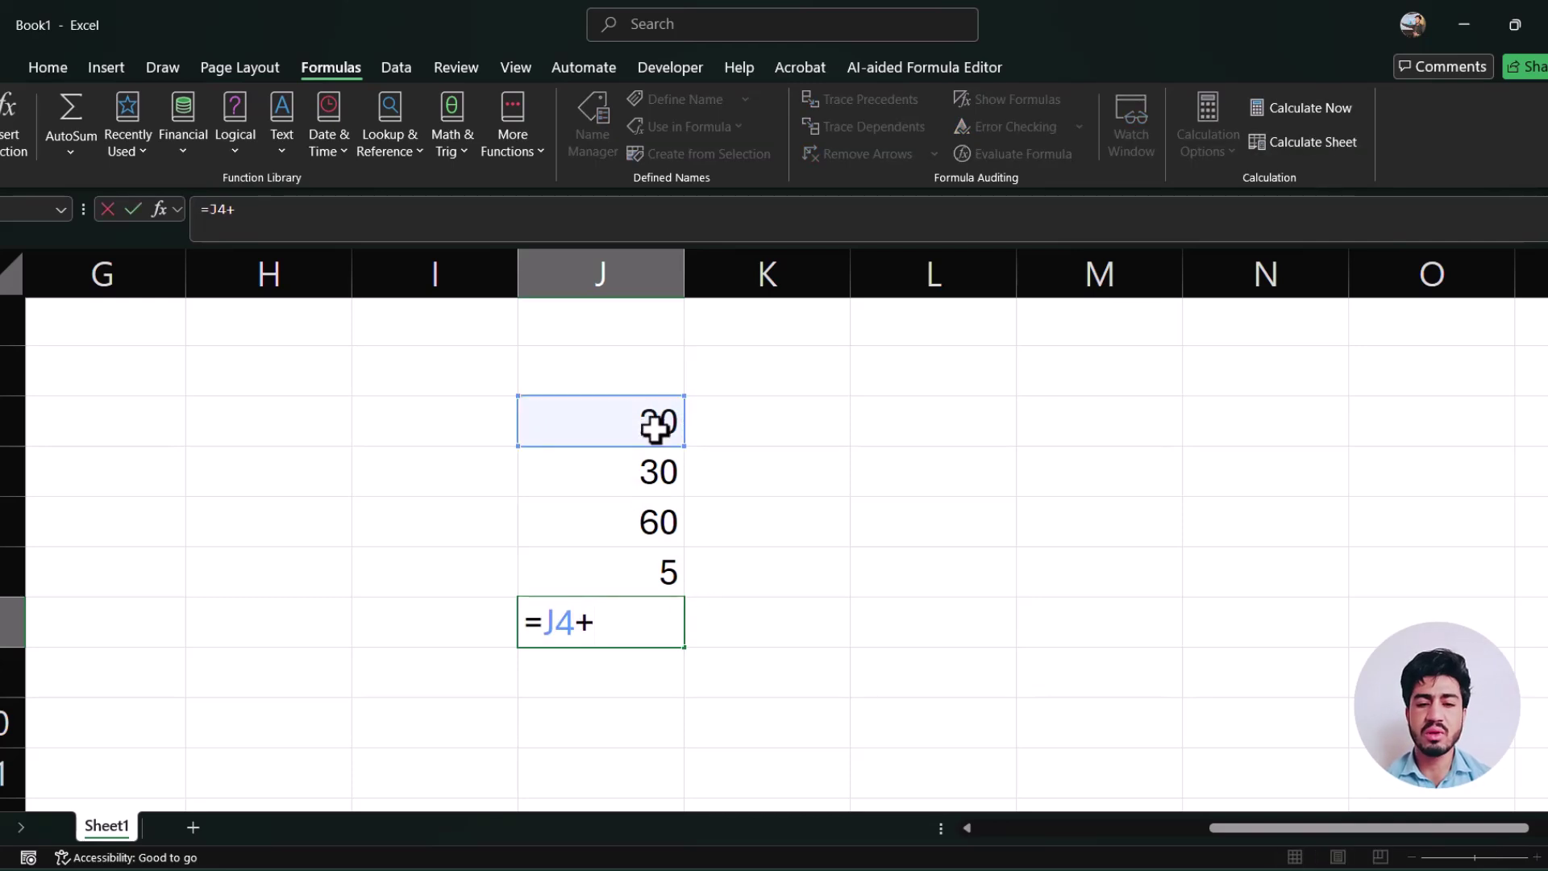
left_click(650, 467)
type("+")
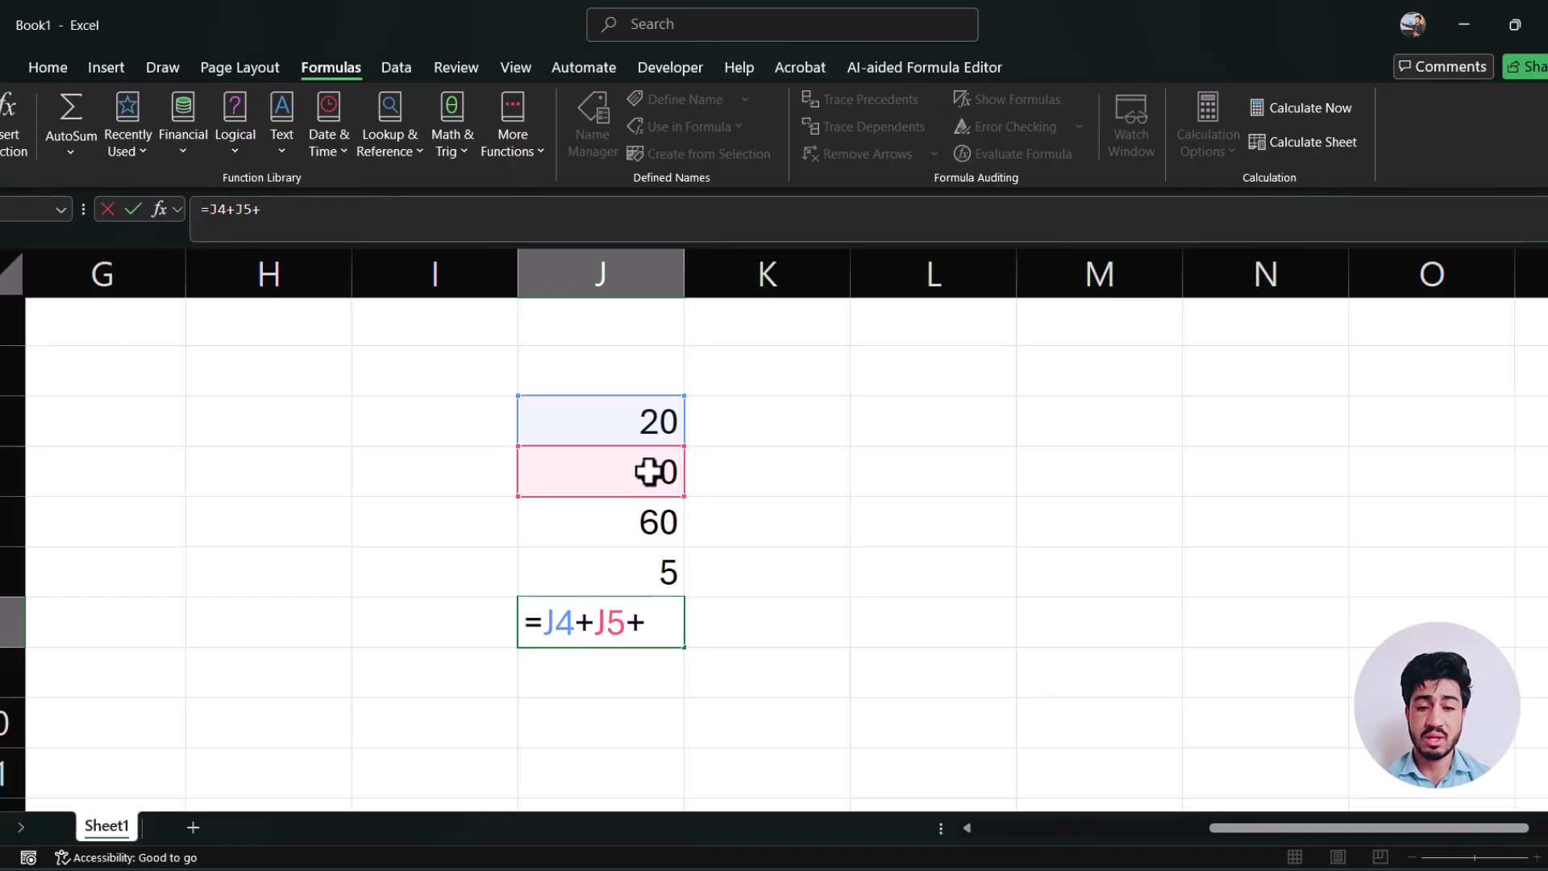
left_click(626, 526)
type("+")
left_click(658, 579)
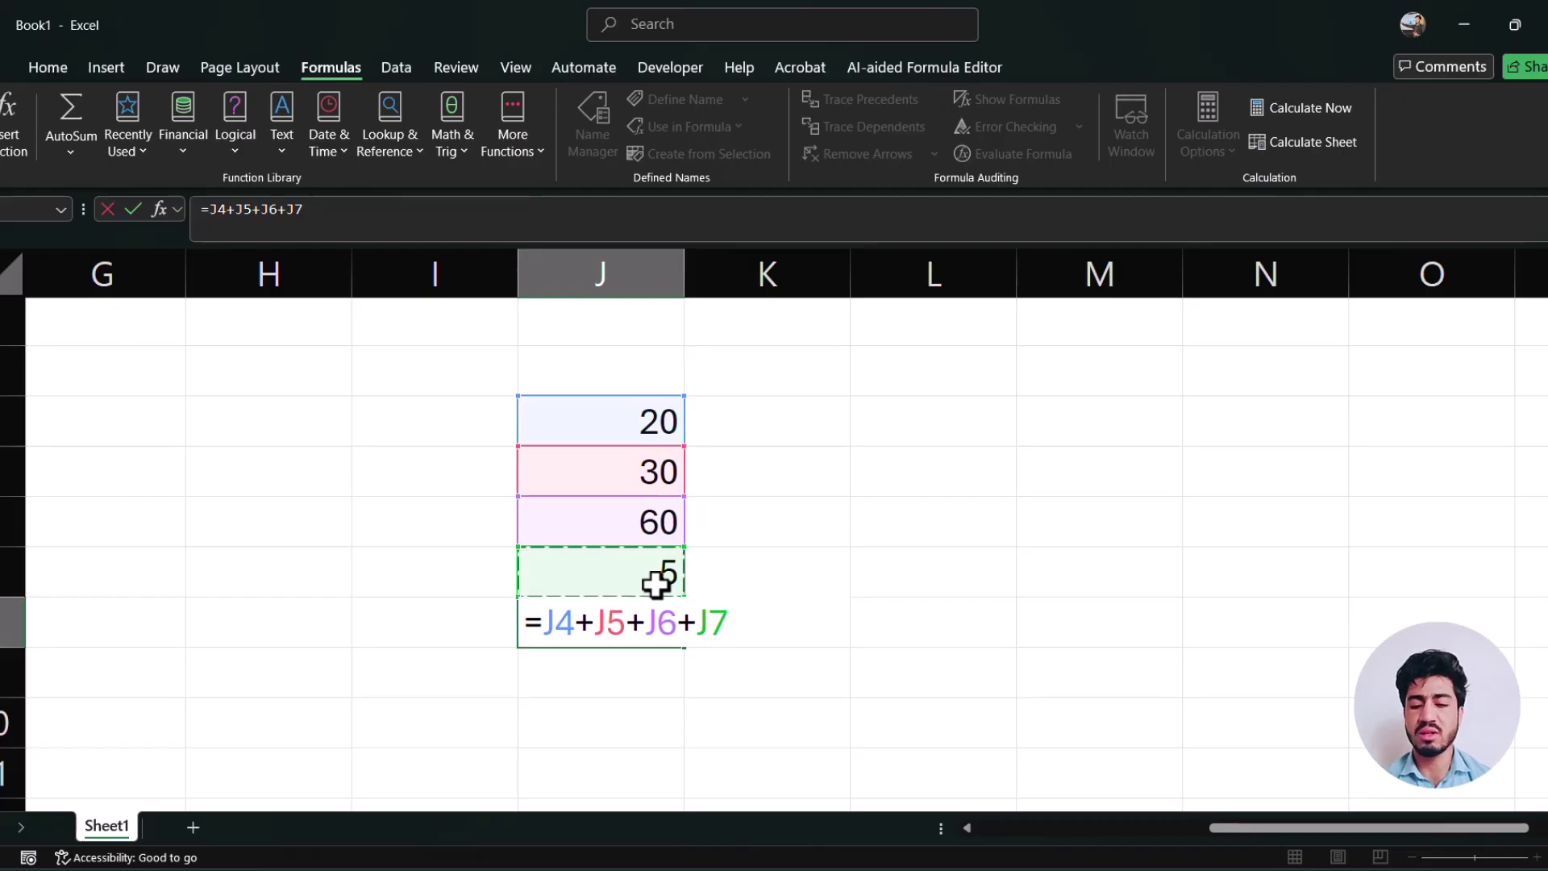
key("Return")
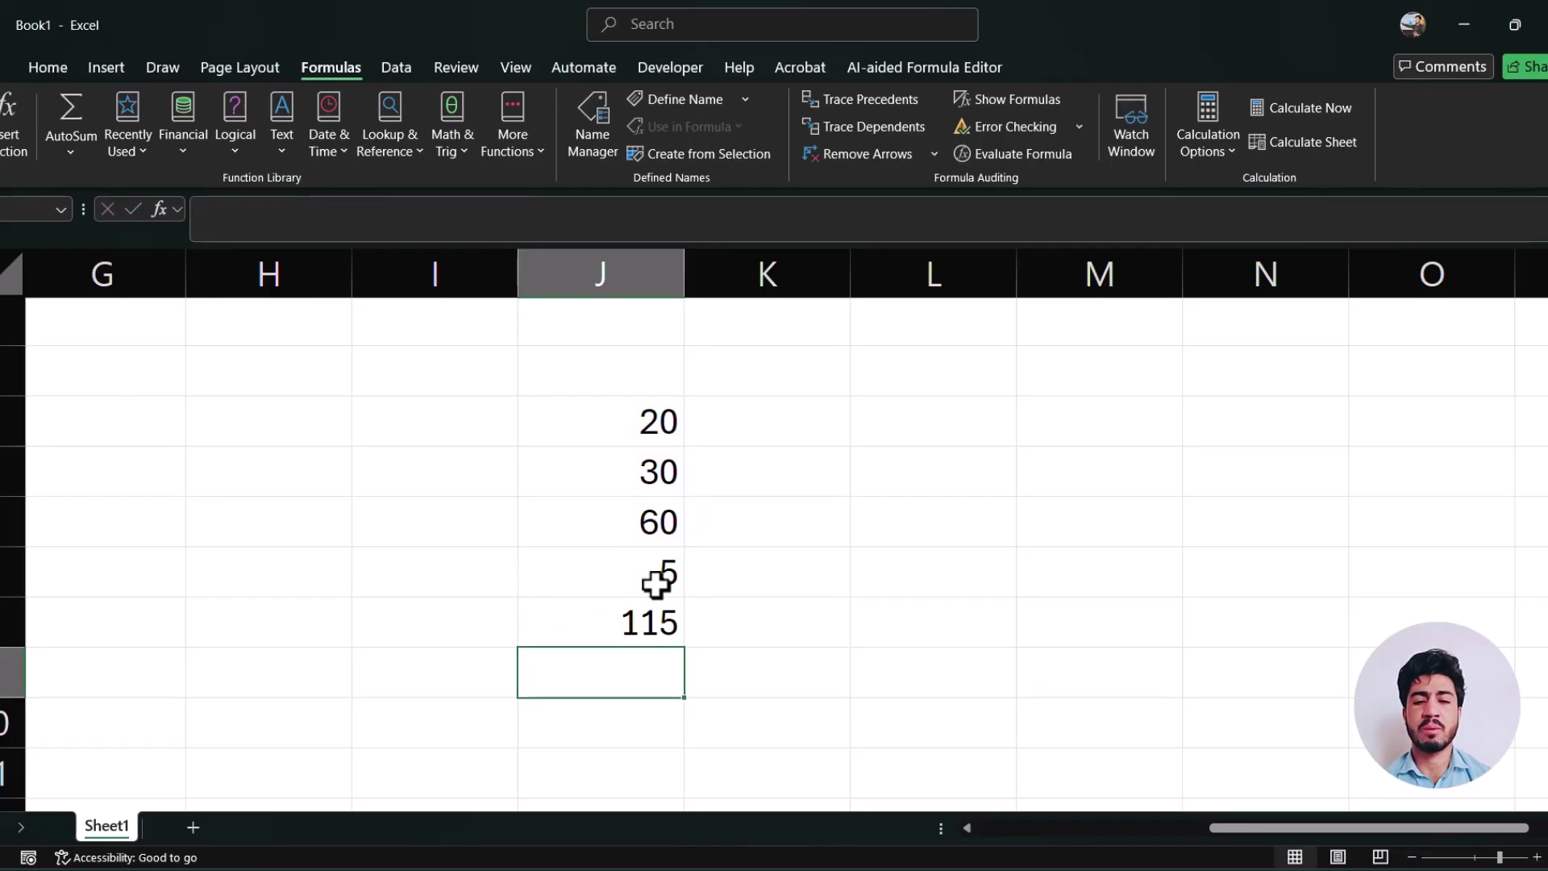
left_click(663, 633)
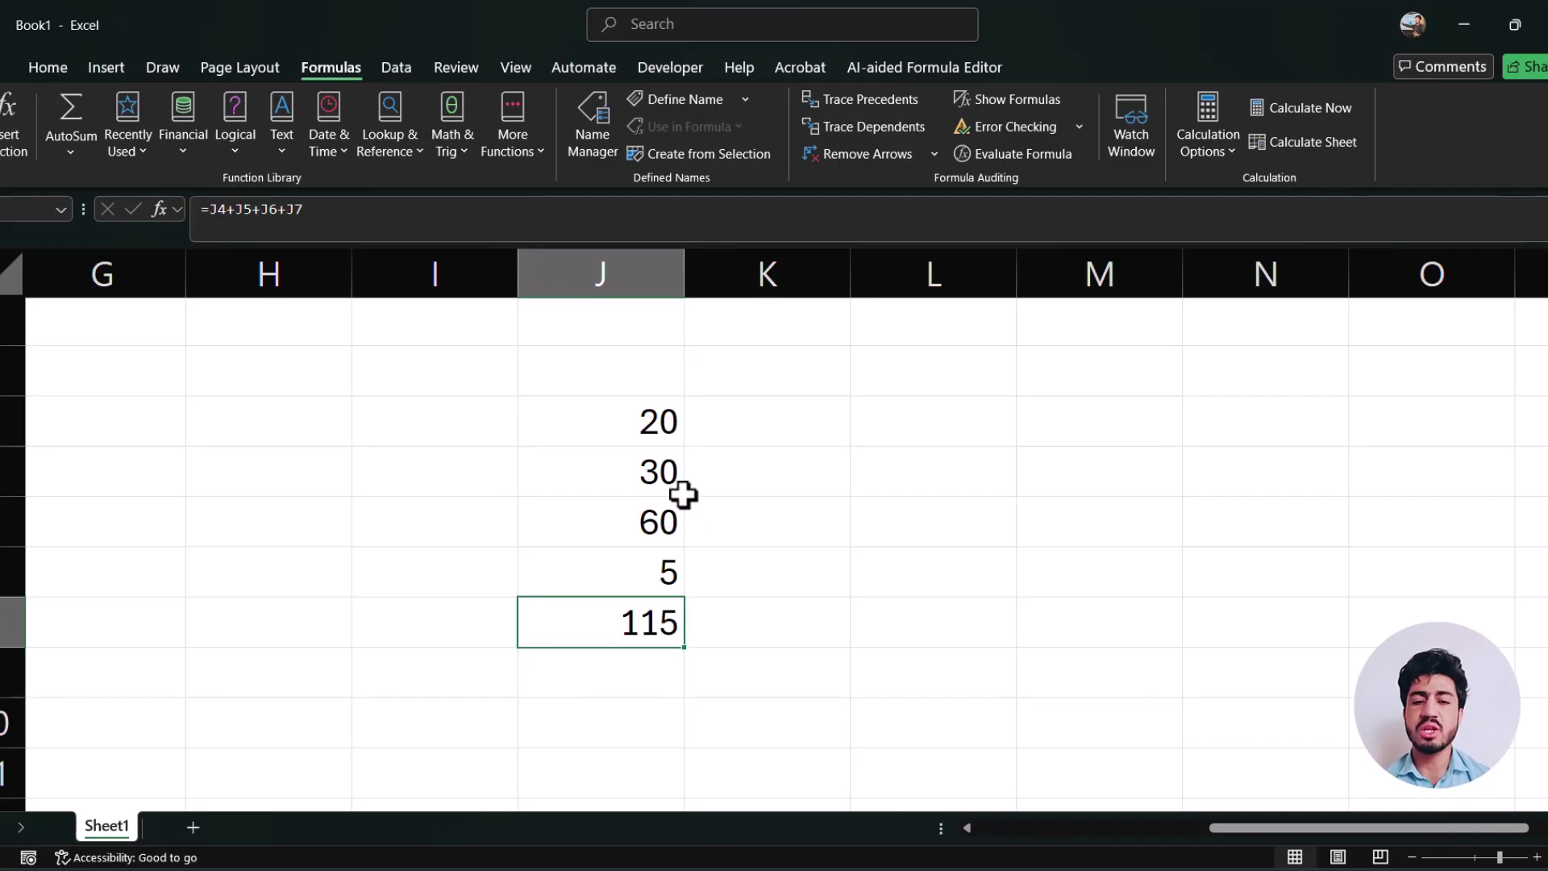
Change the value in J4 to 50 and the value in J7 to 70
left_click(656, 422)
type("50")
key("Return")
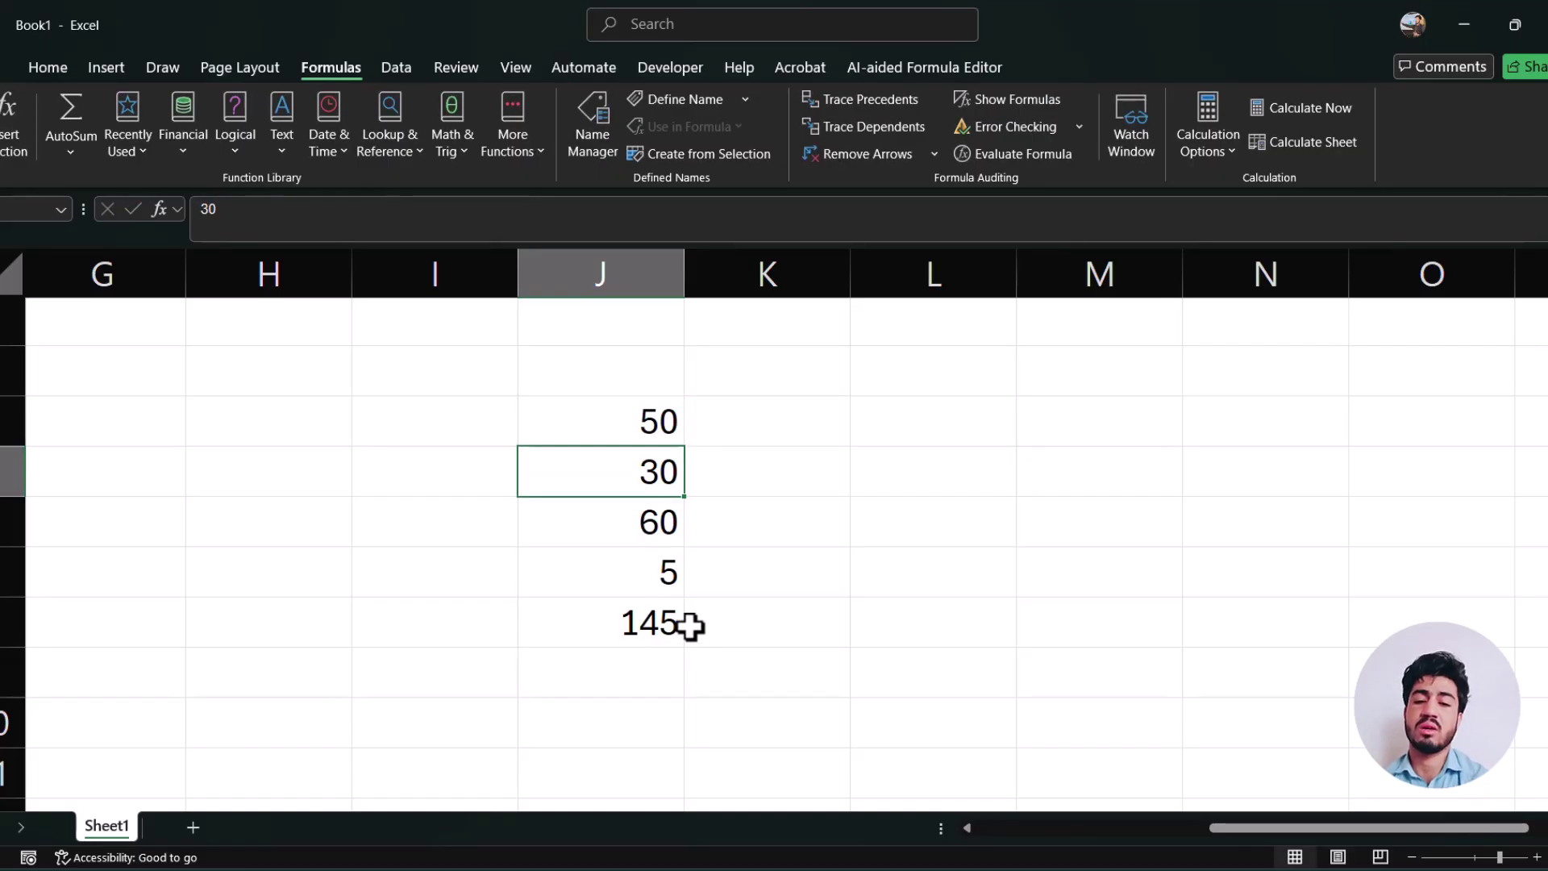
left_click(639, 535)
left_click(637, 571)
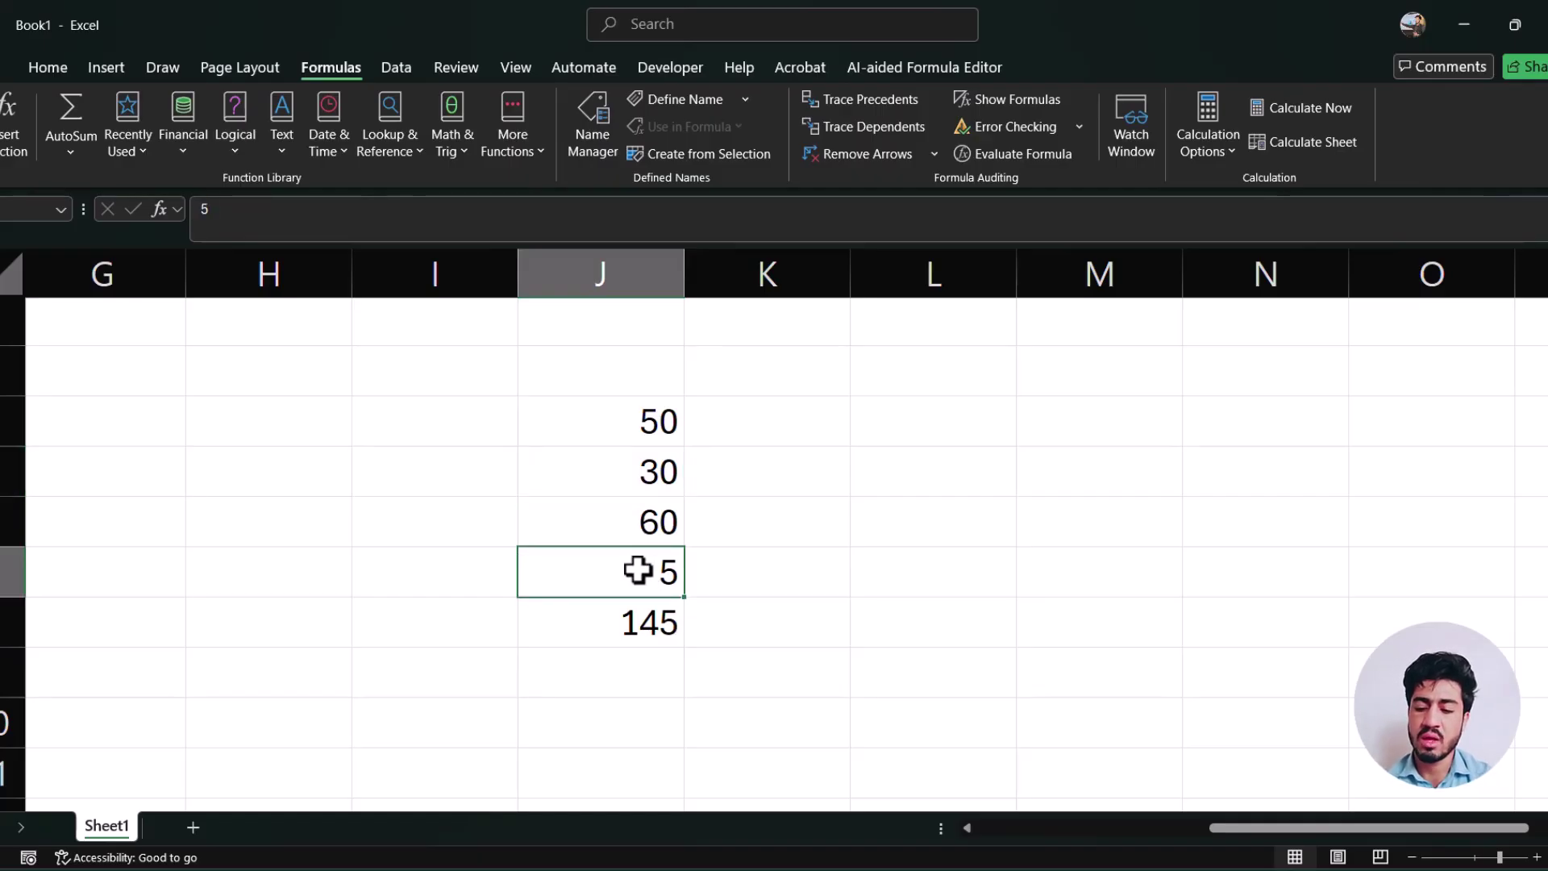
type("70")
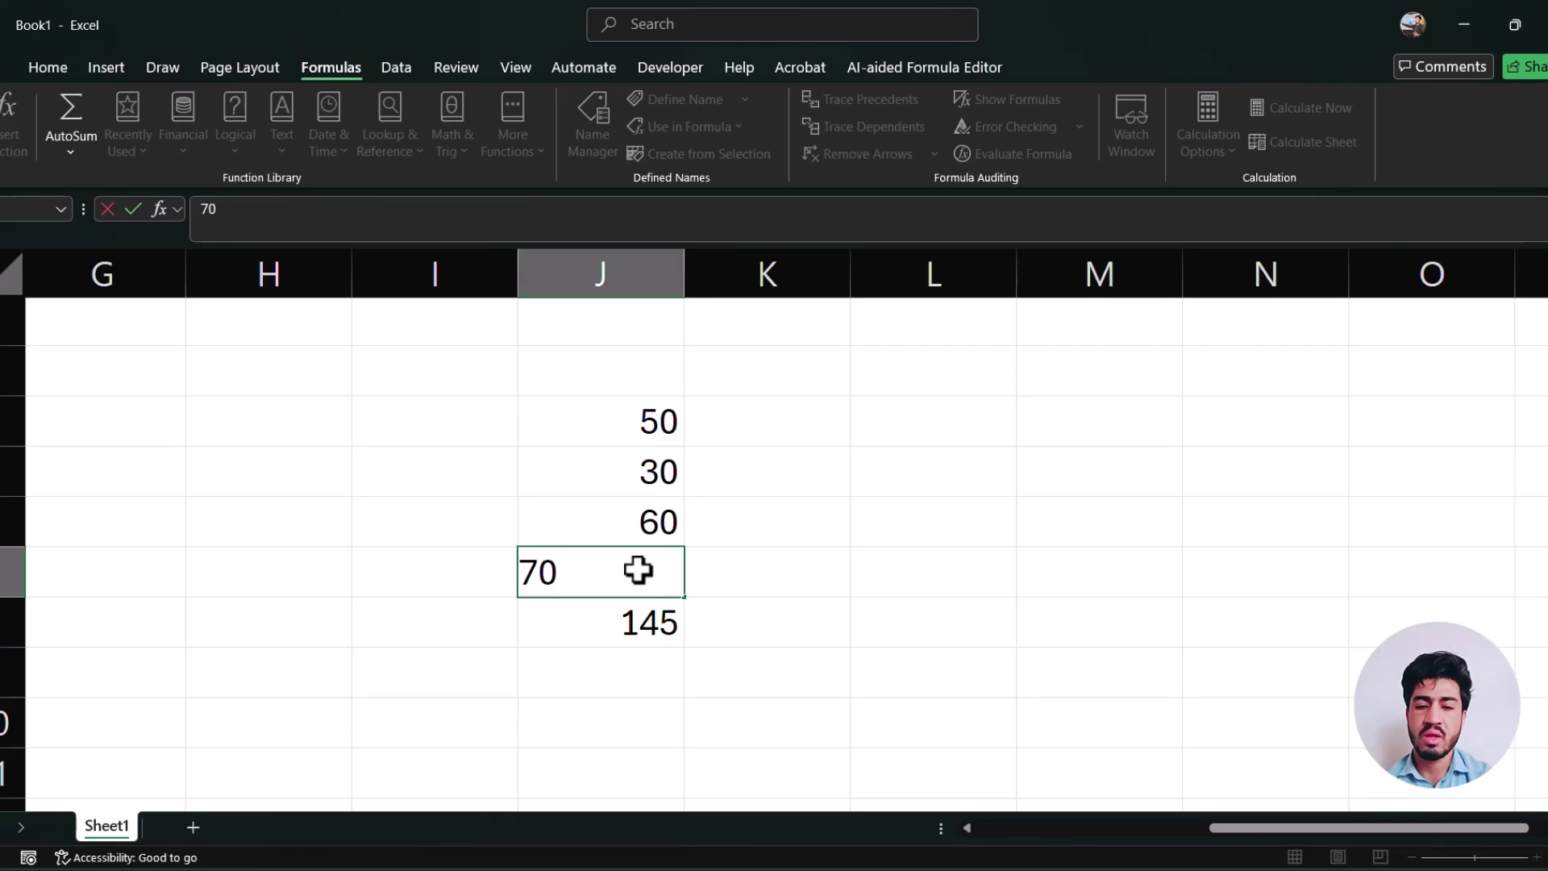
key("Return")
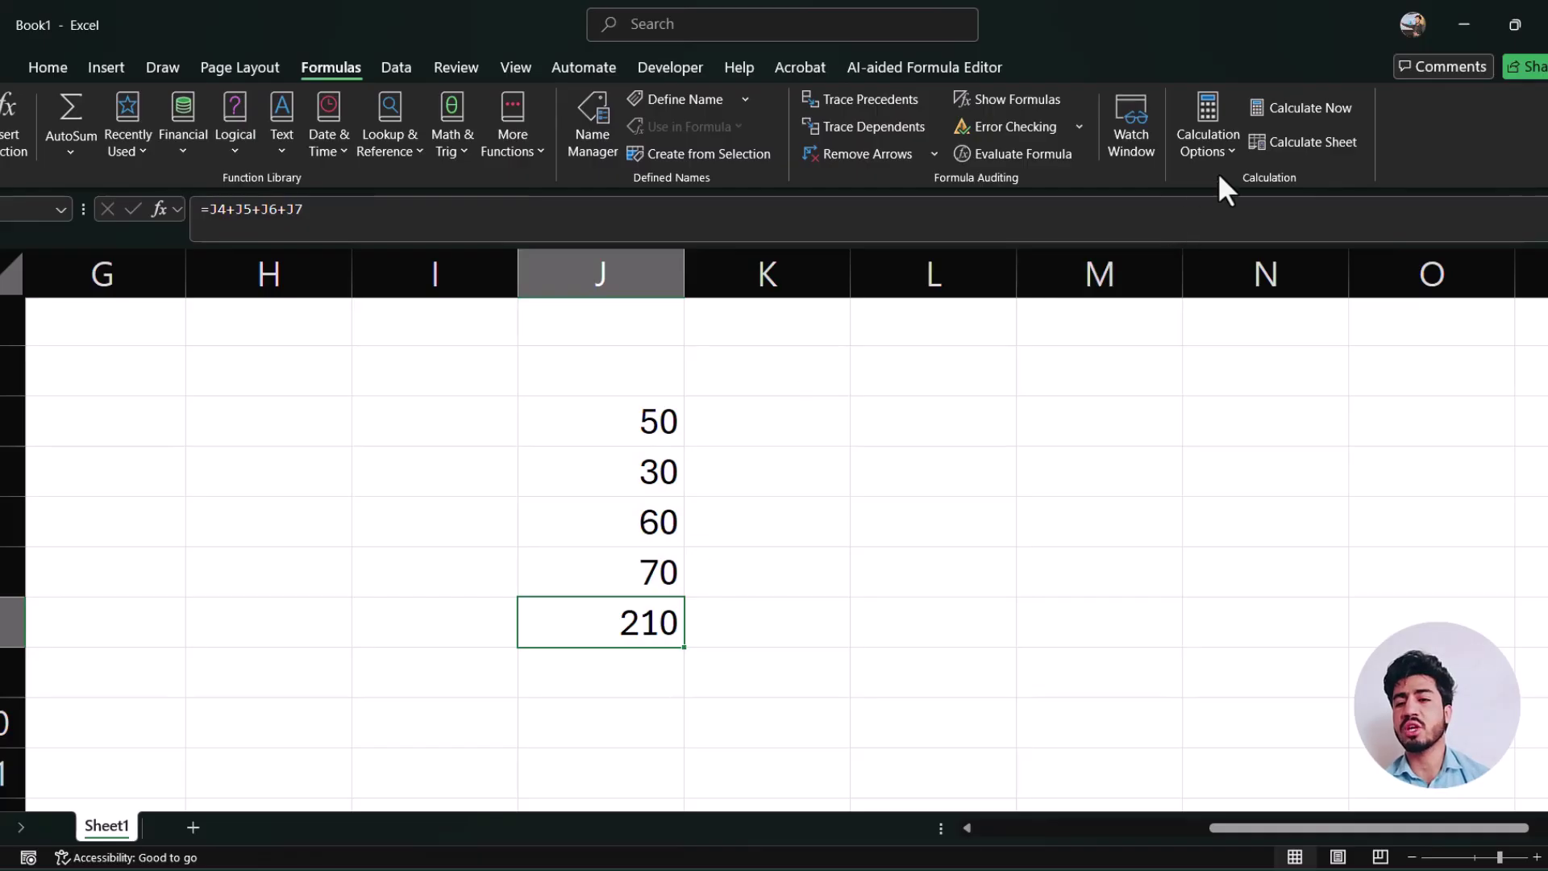
Set the workbook's calculation mode to Manual, change J6 to 20 and dismiss the stale values notice
left_click(1217, 149)
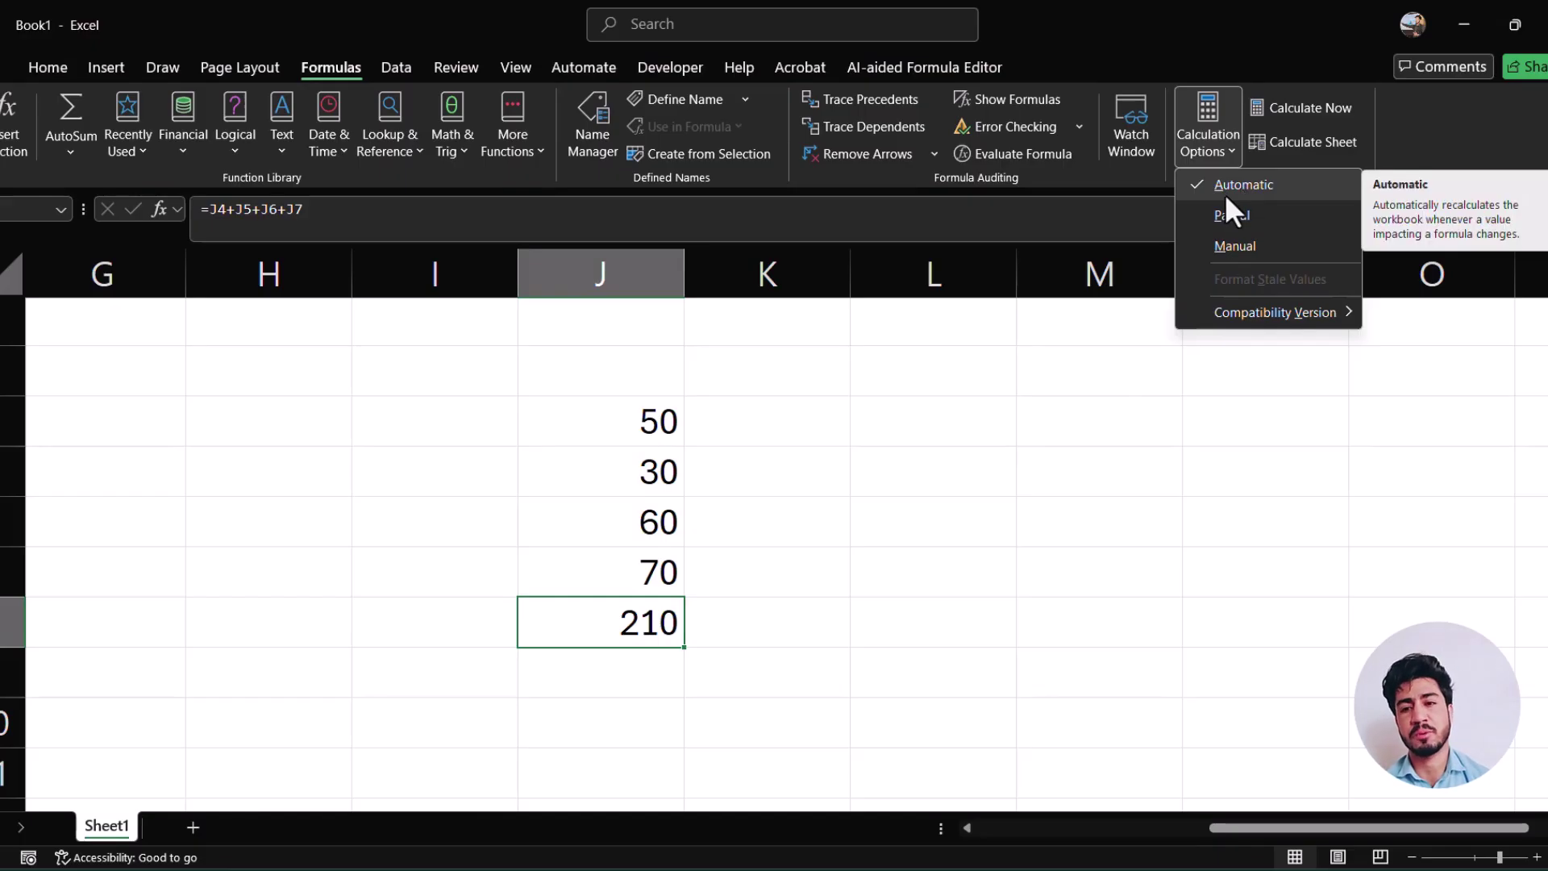
left_click(1264, 251)
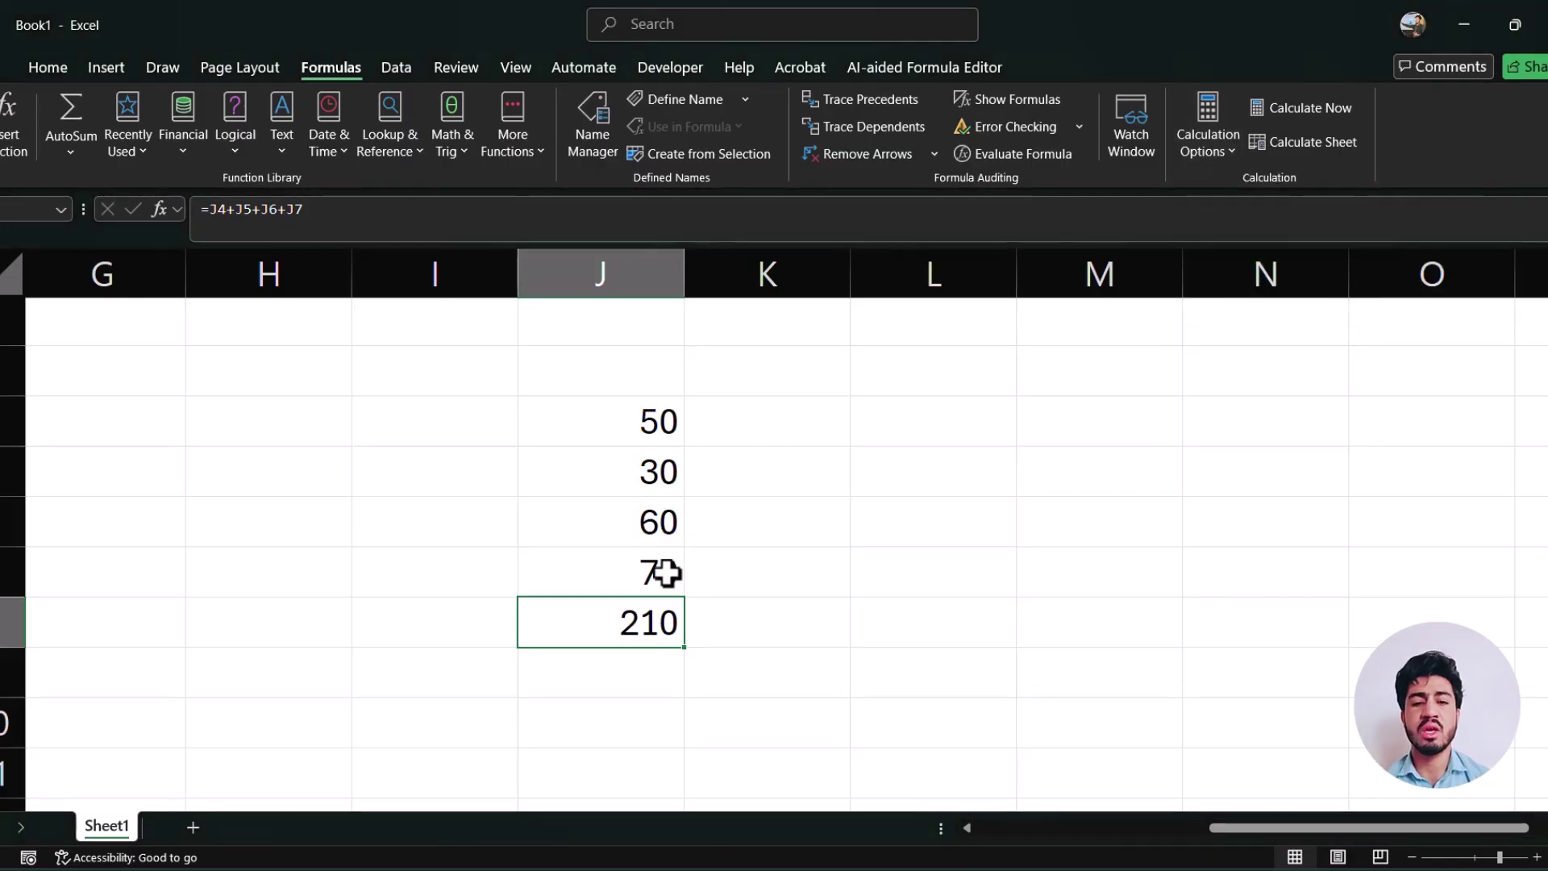
left_click(647, 525)
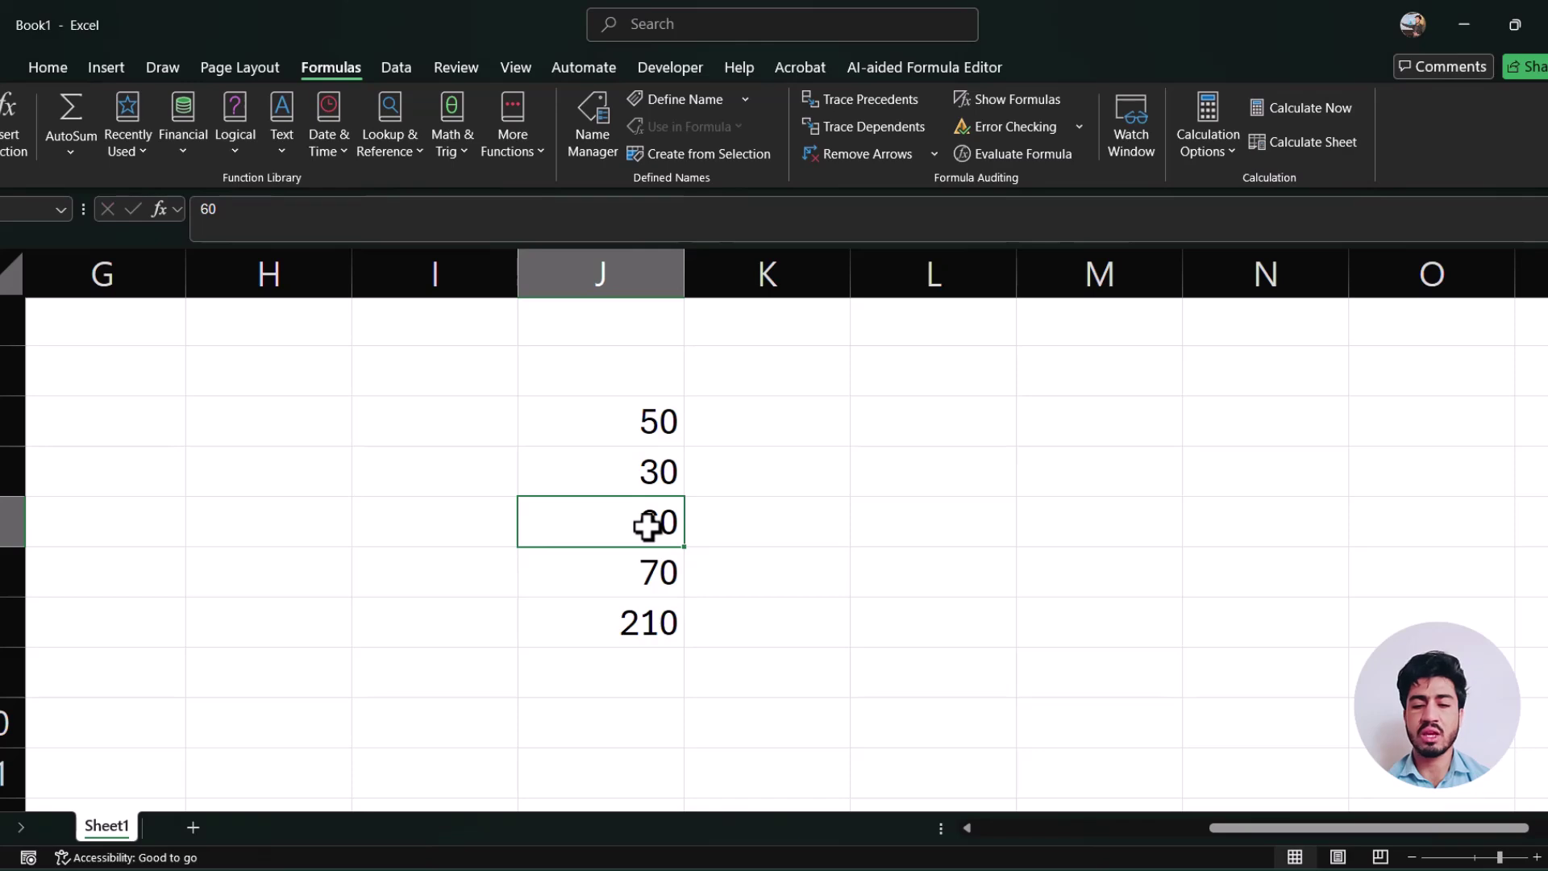
type("6")
key("BackSpace")
type("20")
key("Return")
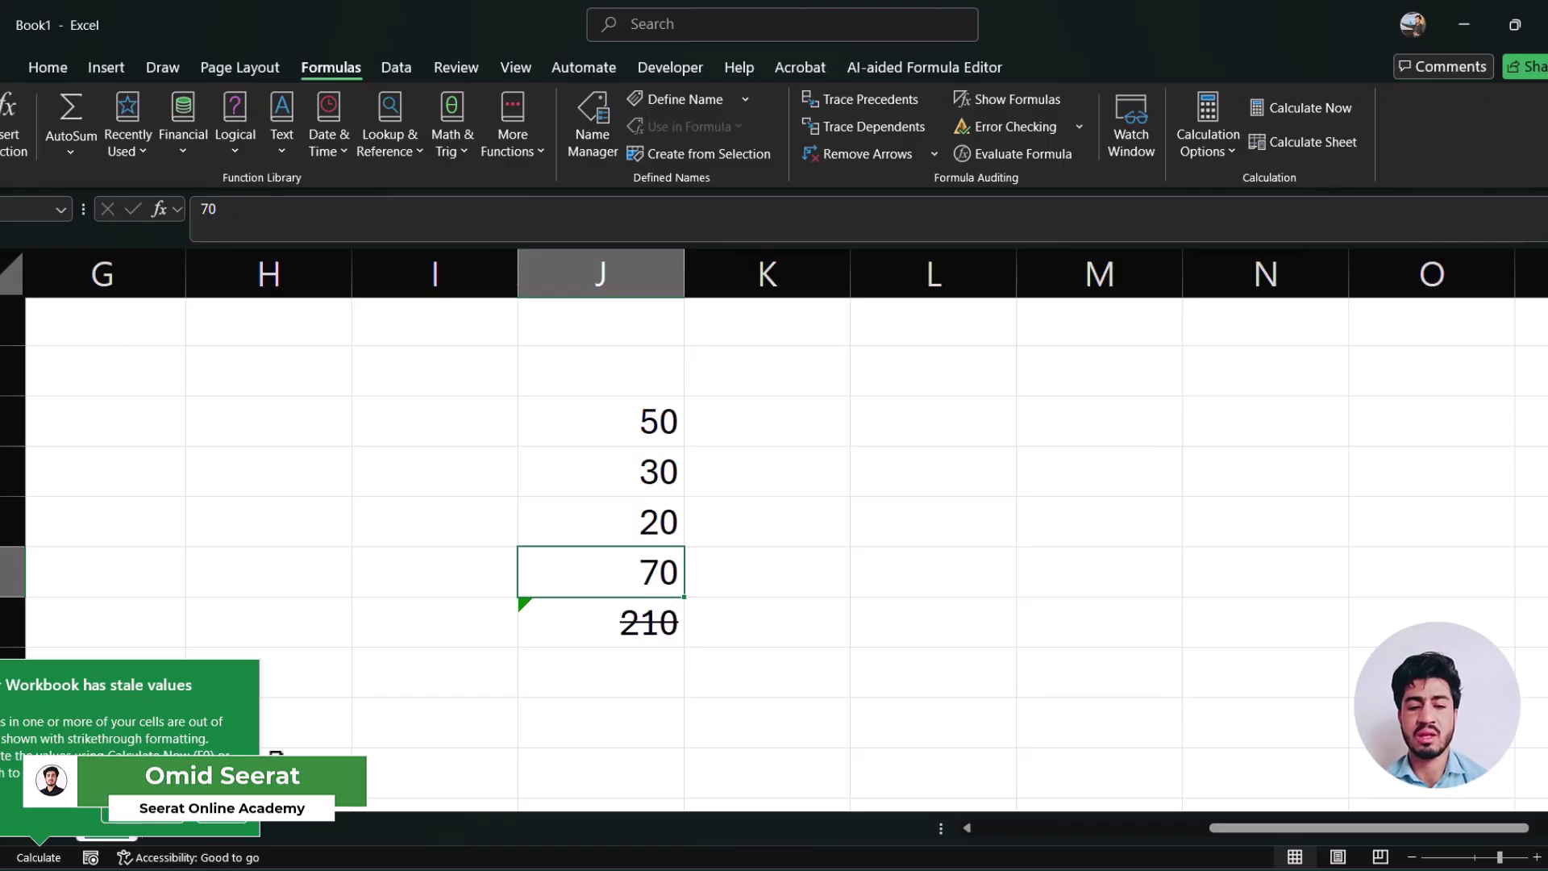
left_click(231, 818)
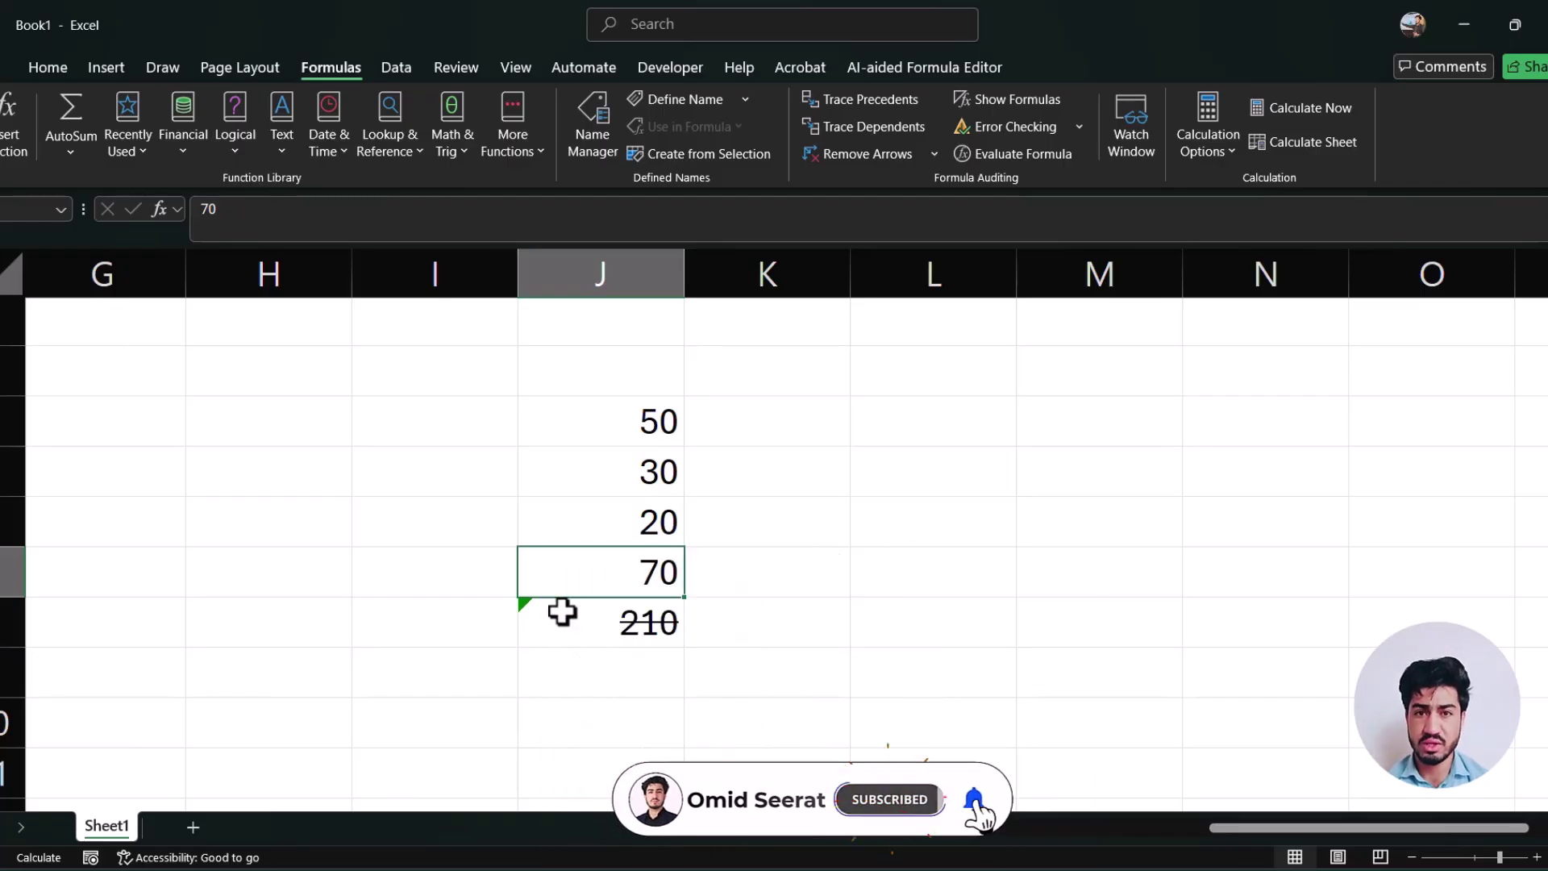
Change J5 to 70 and open the stale-value error options for the total in J8
left_click(651, 465)
double_click(651, 465)
key("BackSpace")
type("7")
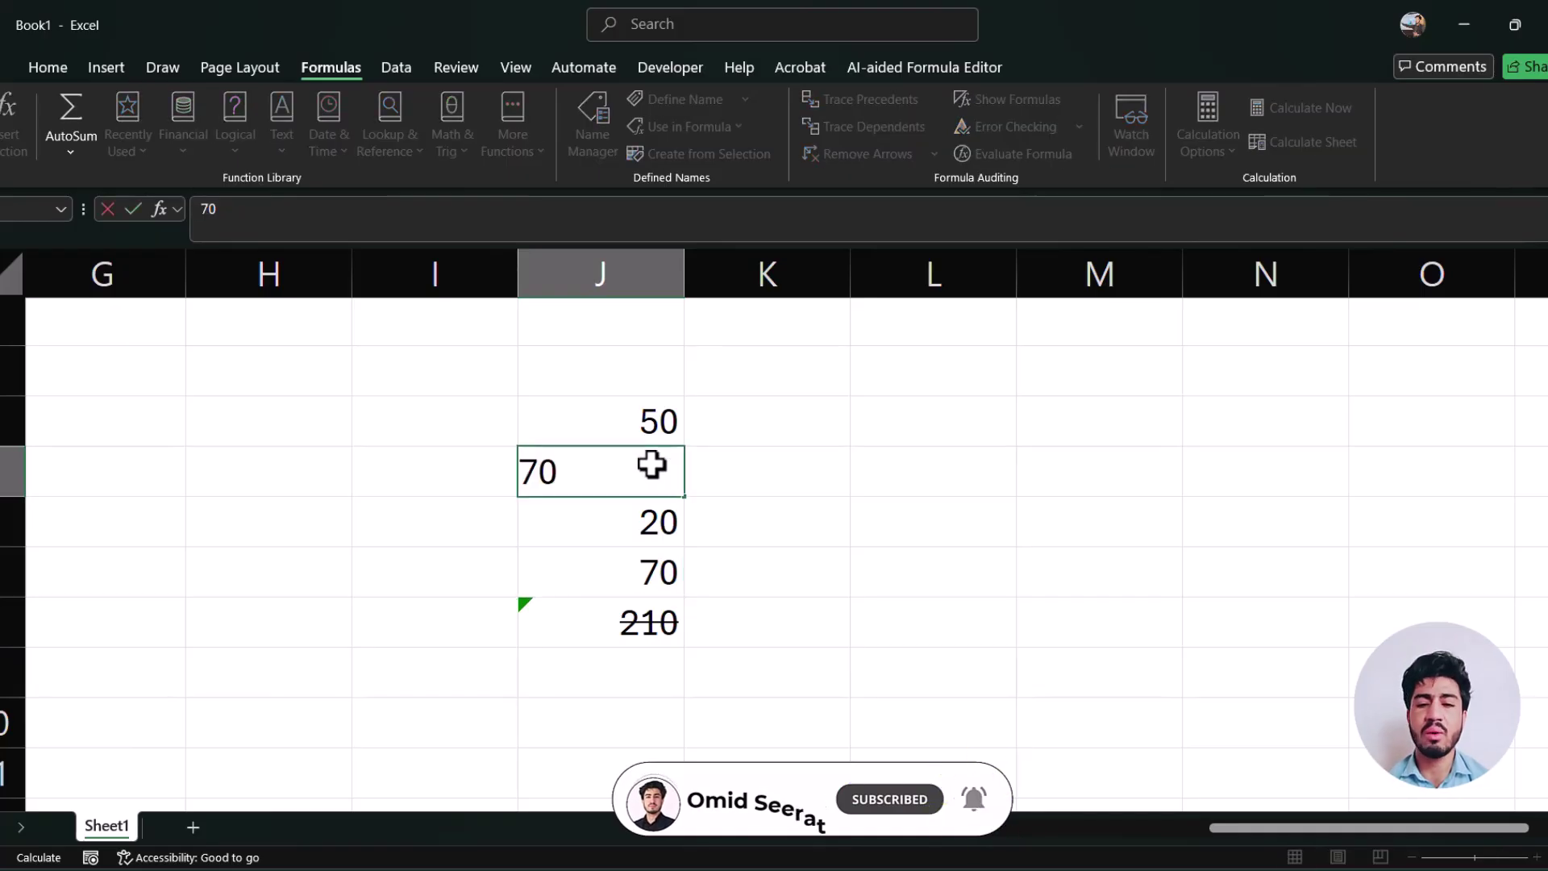
key("Return")
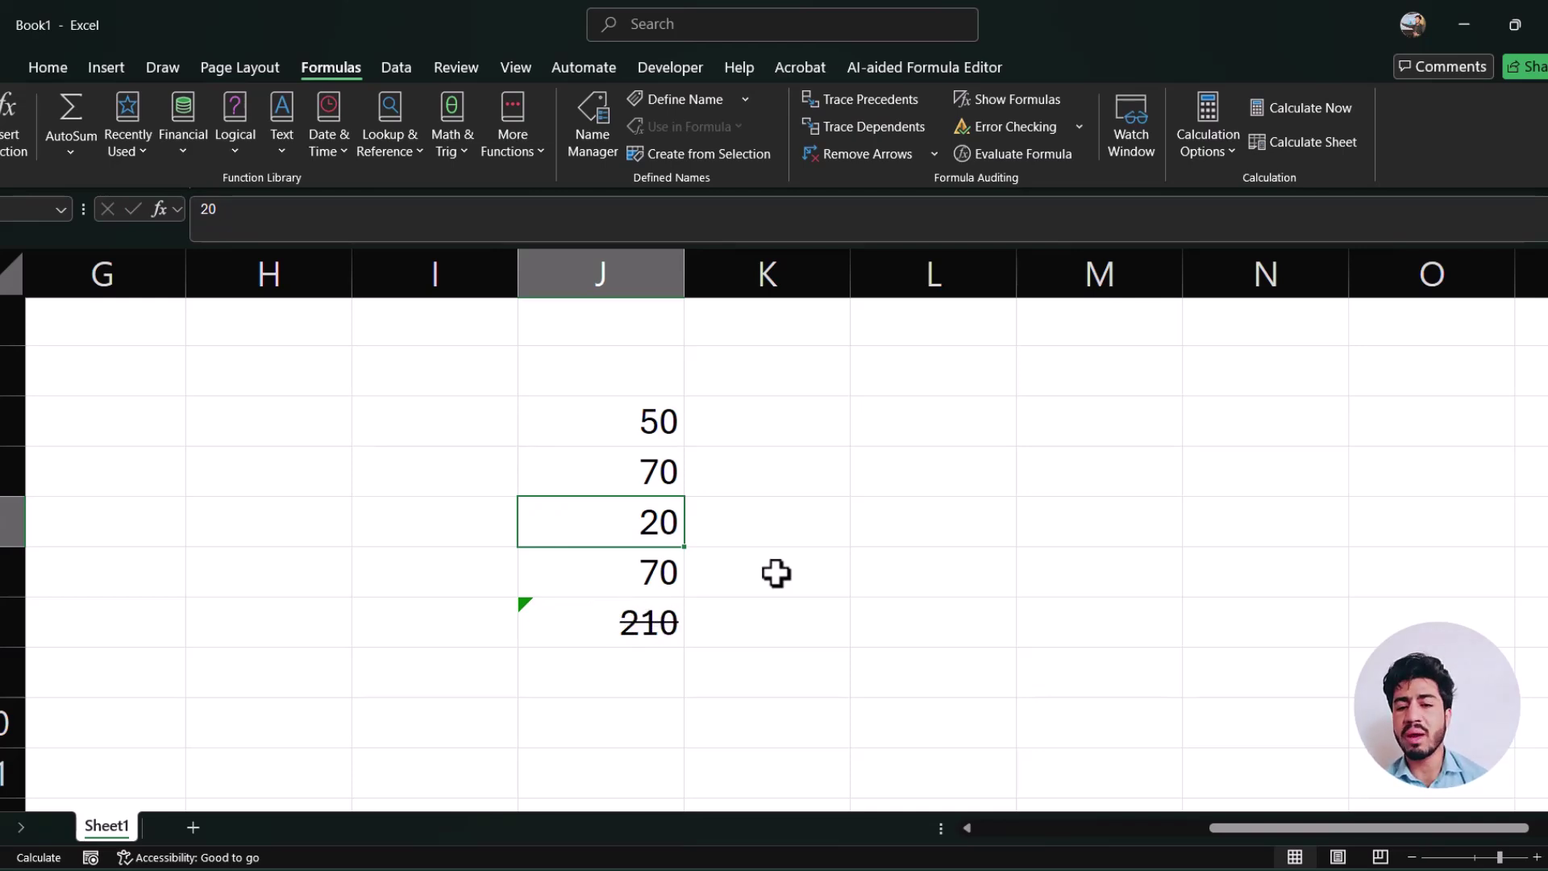
left_click(656, 605)
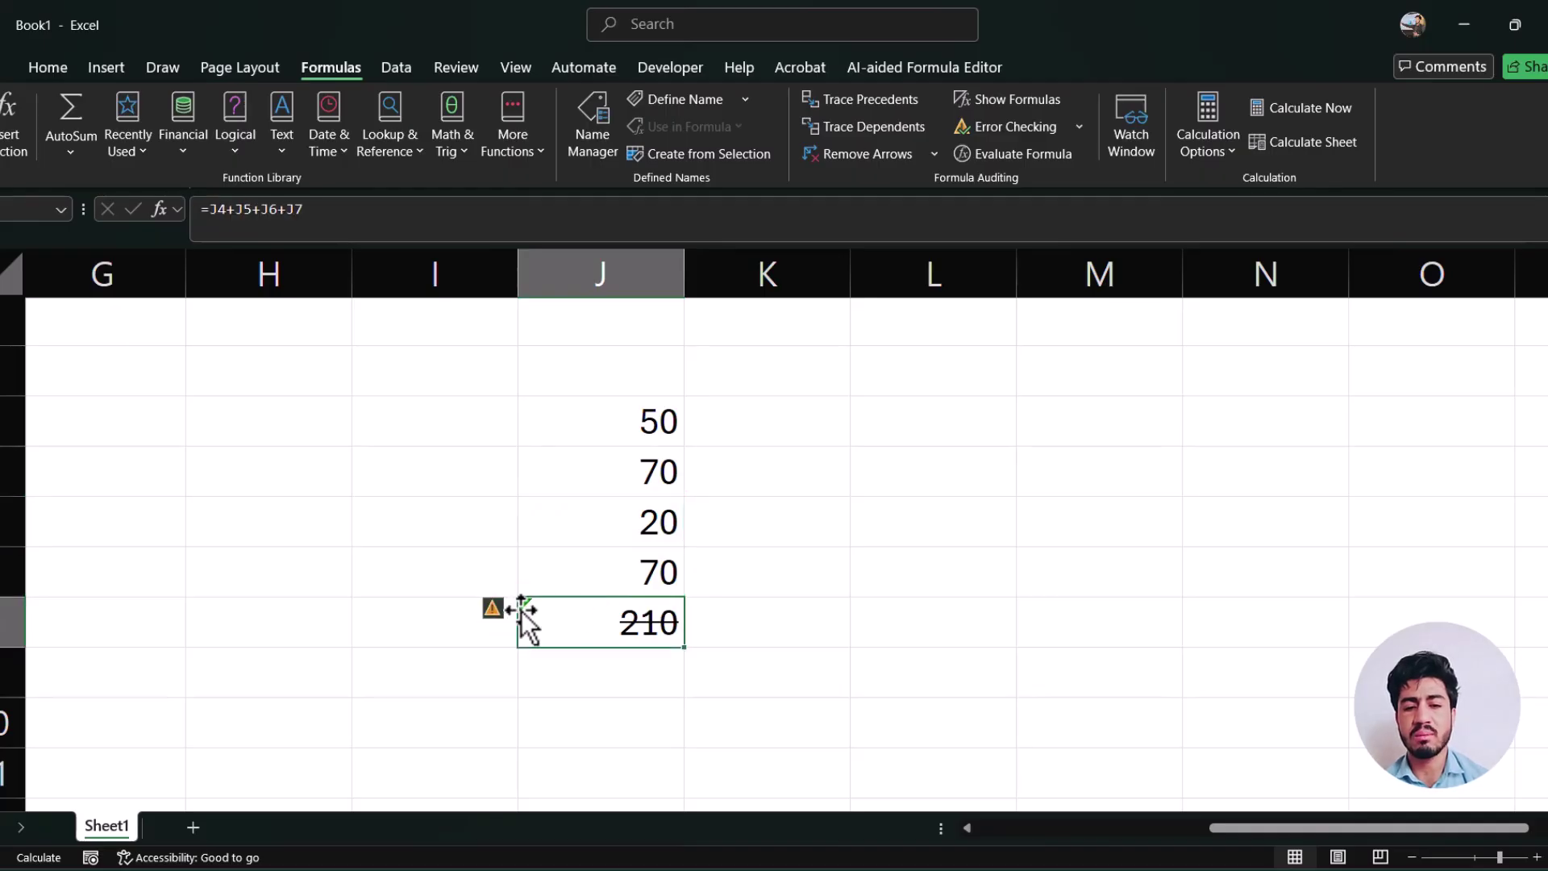
left_click(496, 607)
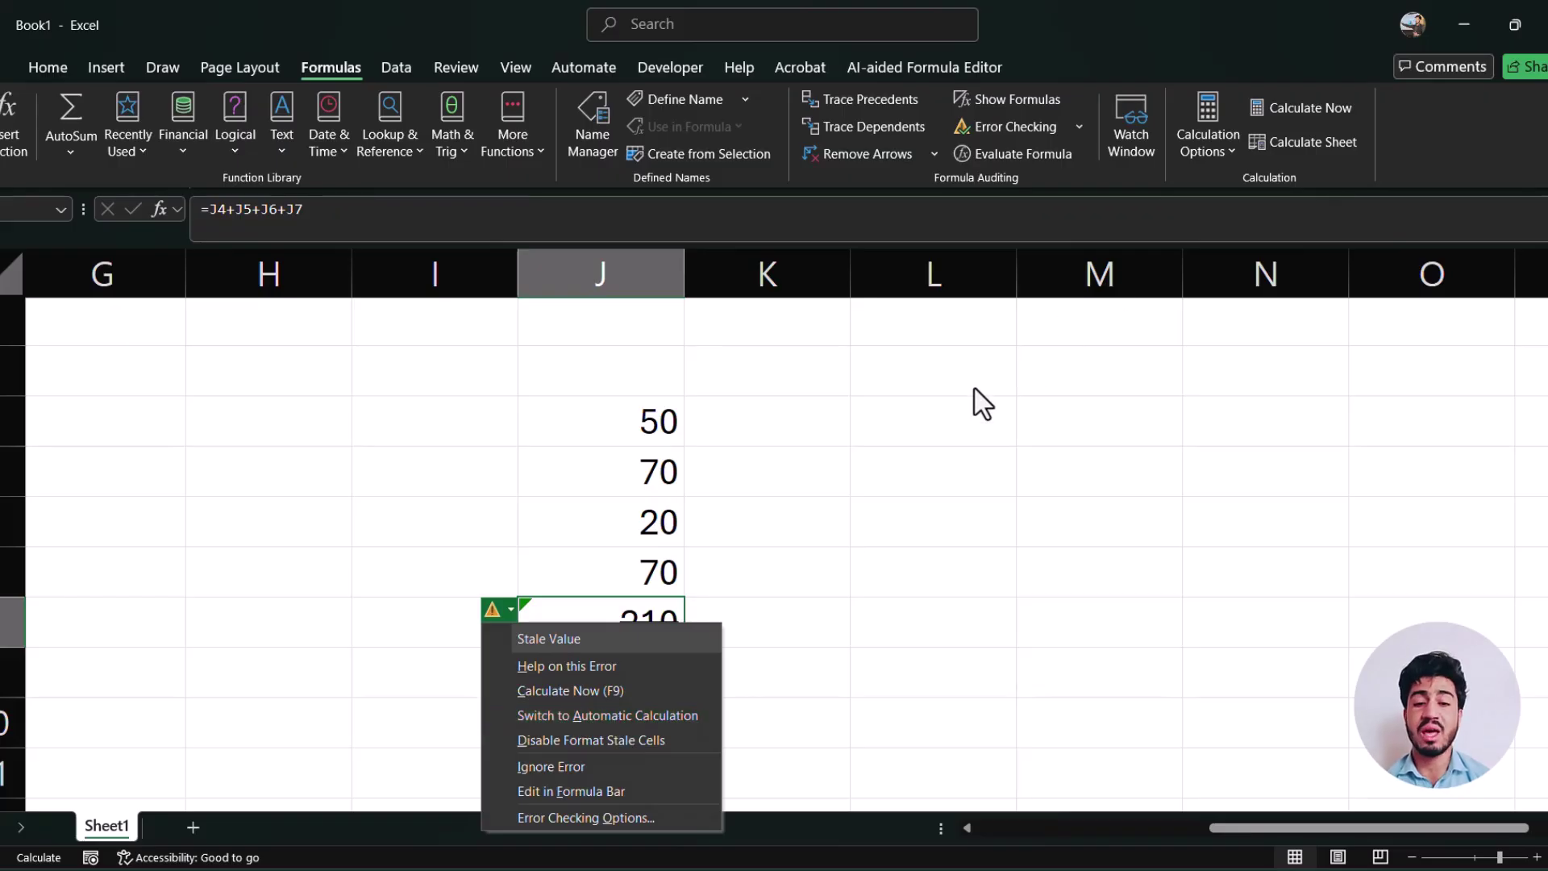
Switch the calculation mode to Partial and change the value in J6 to 80
left_click(1209, 145)
left_click(1236, 214)
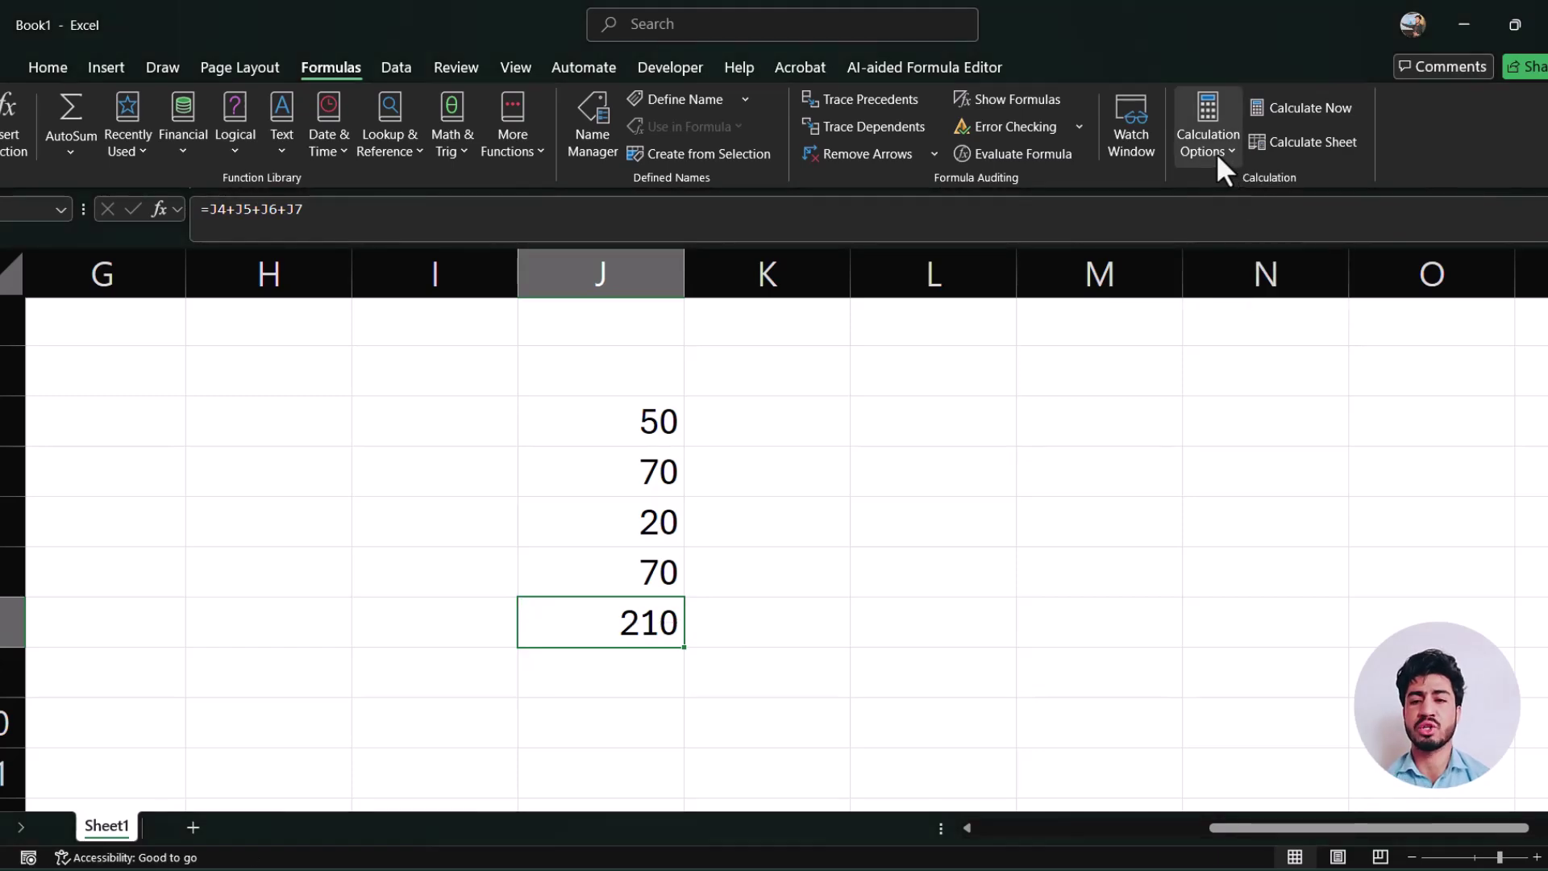
left_click(668, 592)
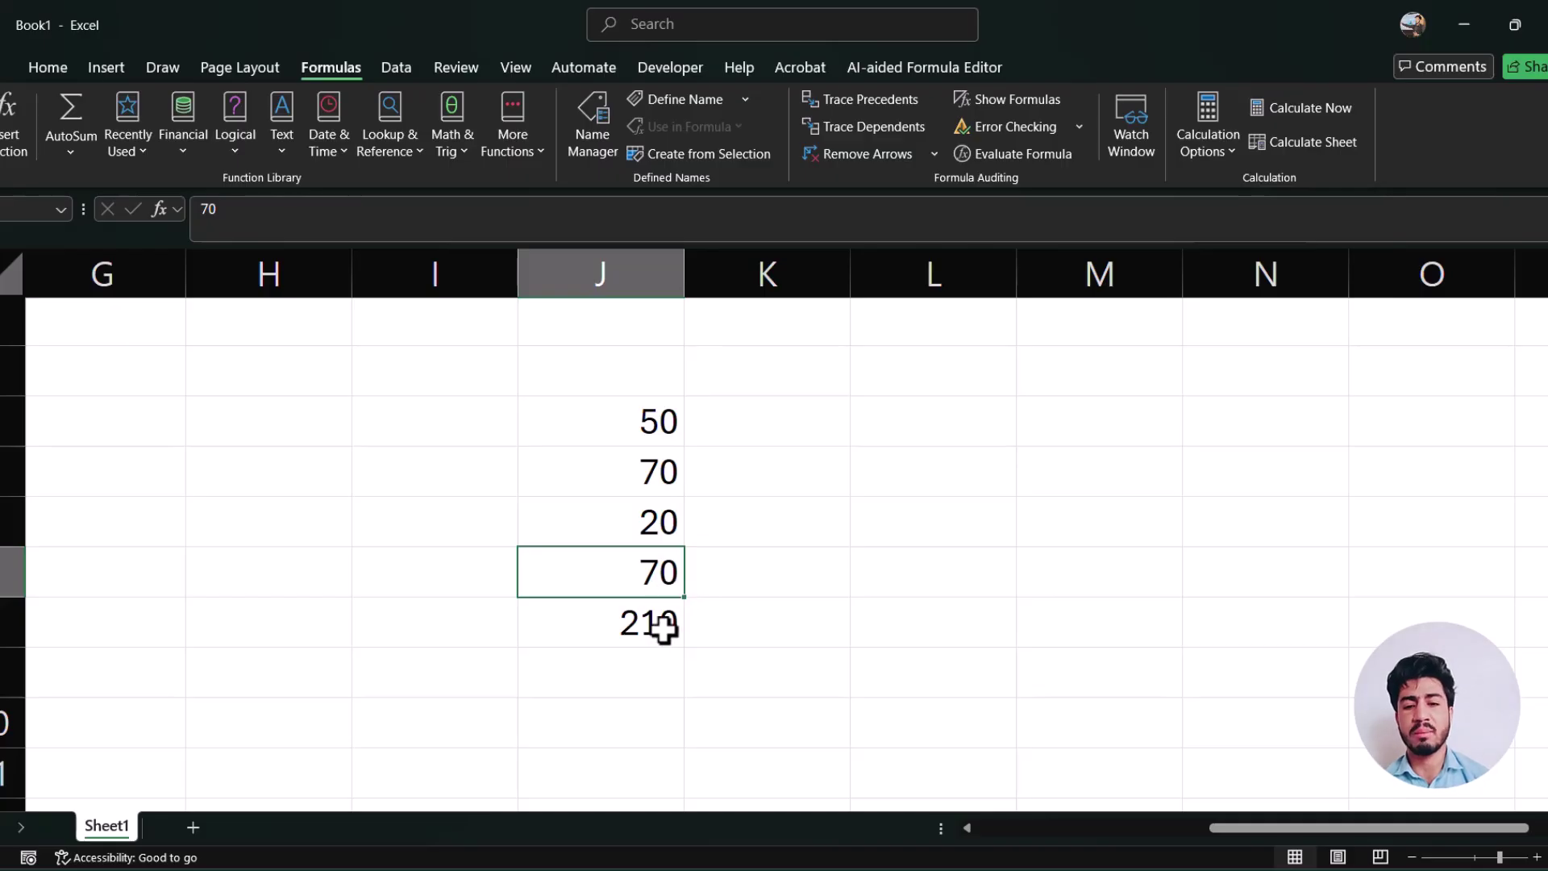
left_click(651, 520)
type("80")
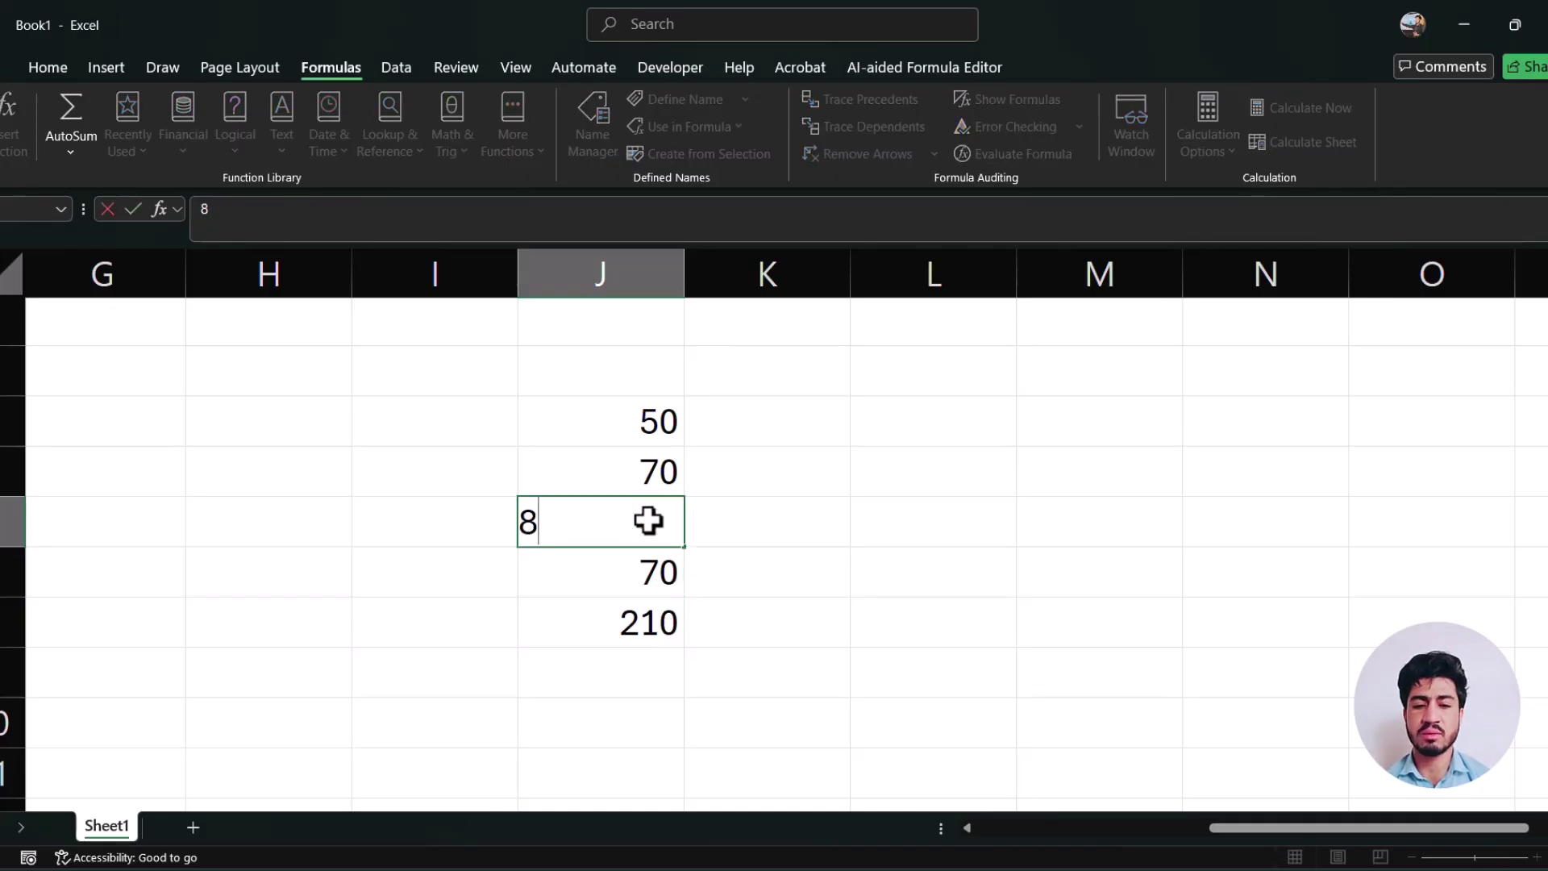
key("Return")
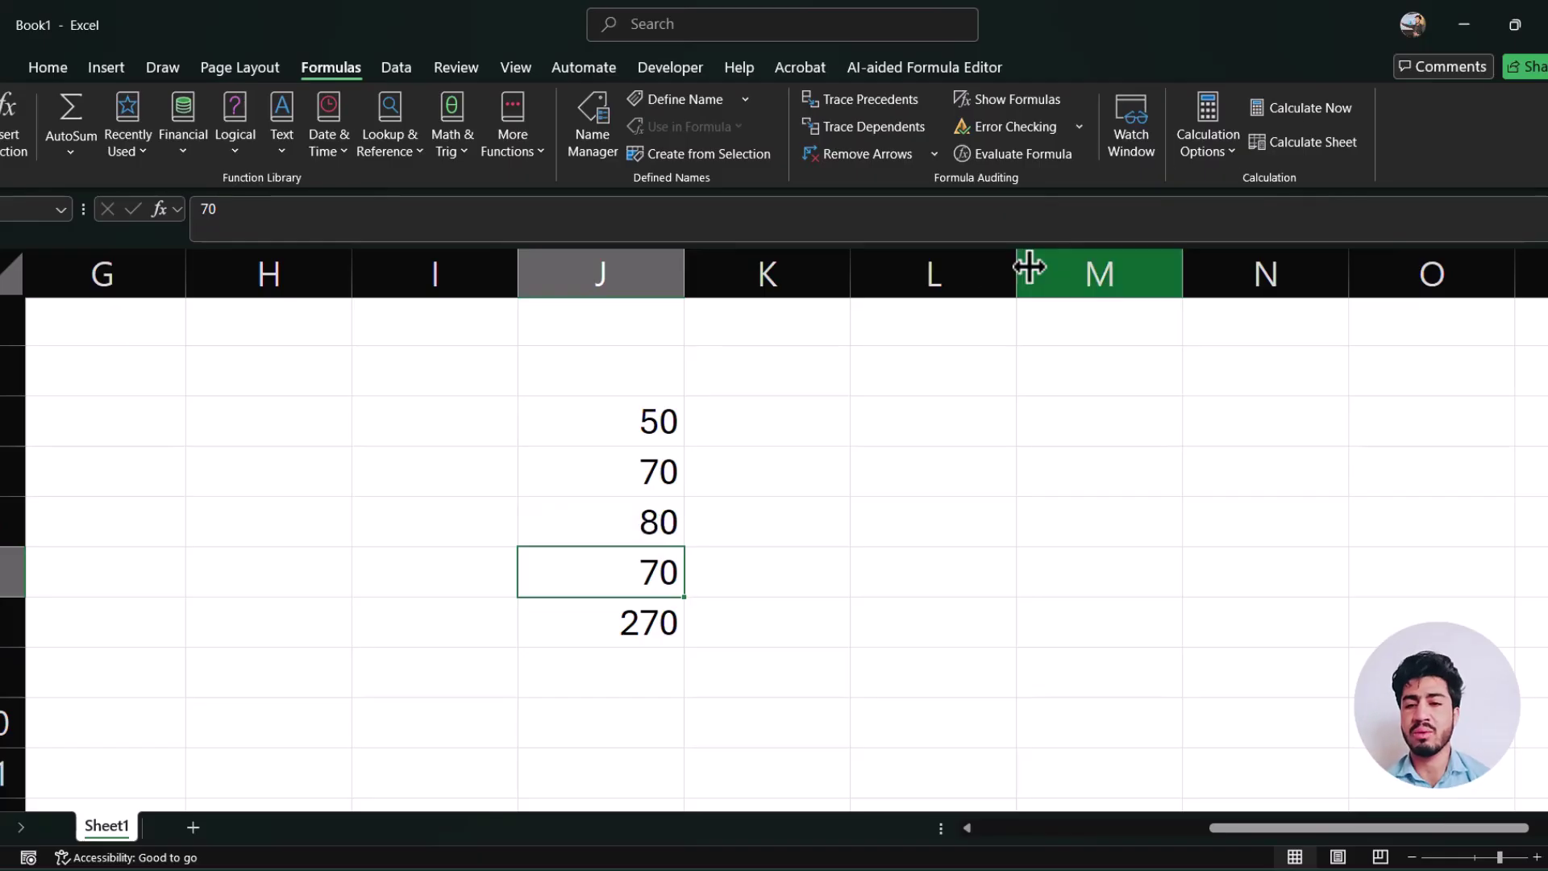
Switch the calculation mode back to Manual and change the value in J5 to 20
left_click(1202, 154)
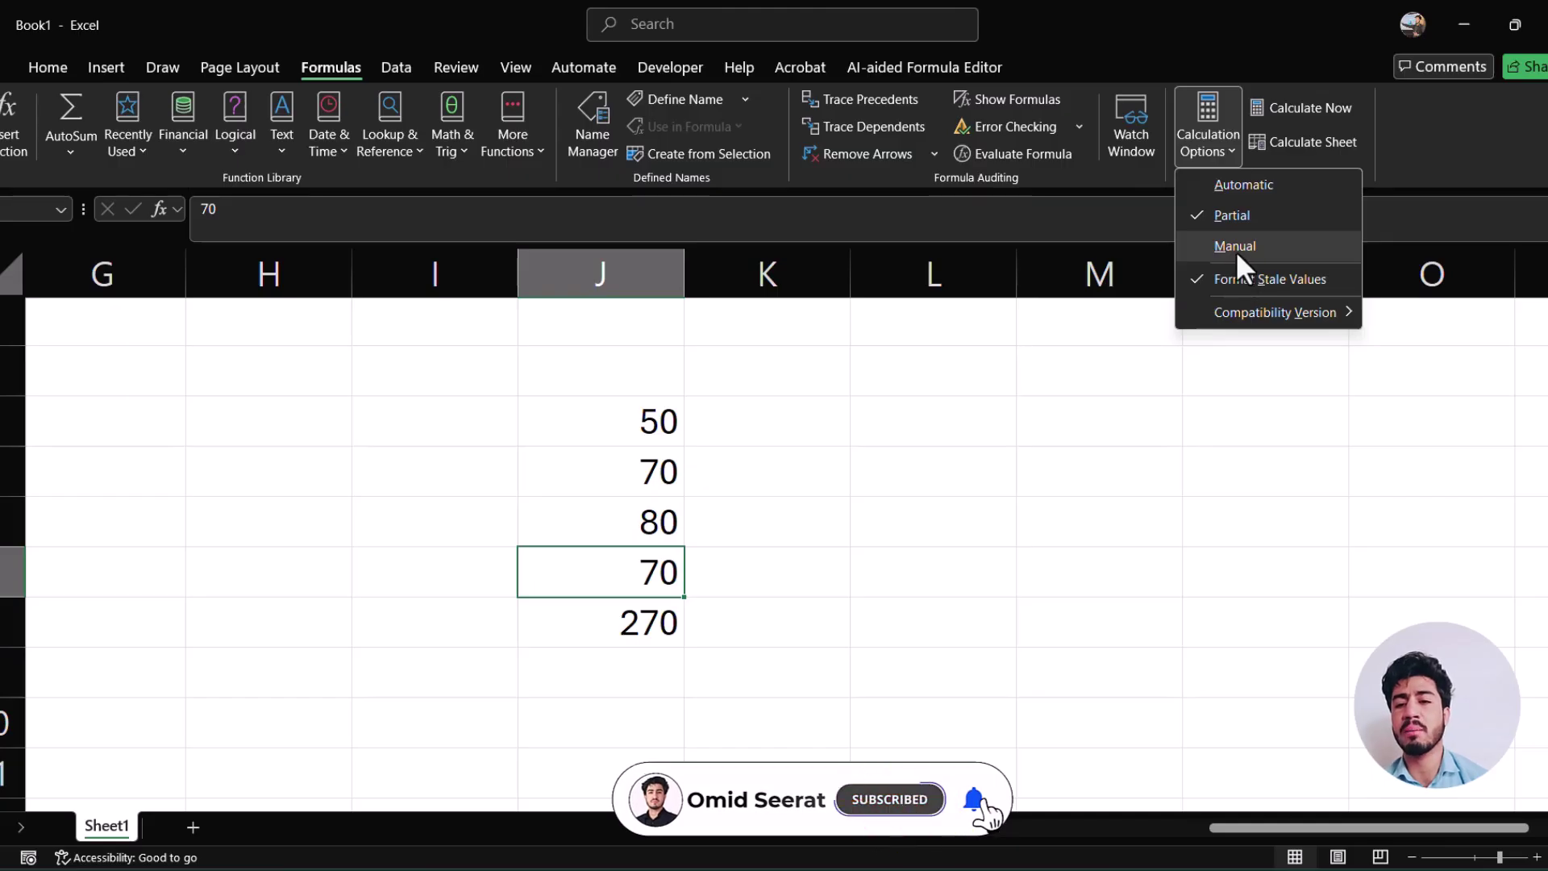
left_click(1236, 248)
left_click(665, 484)
type("20")
key("Return")
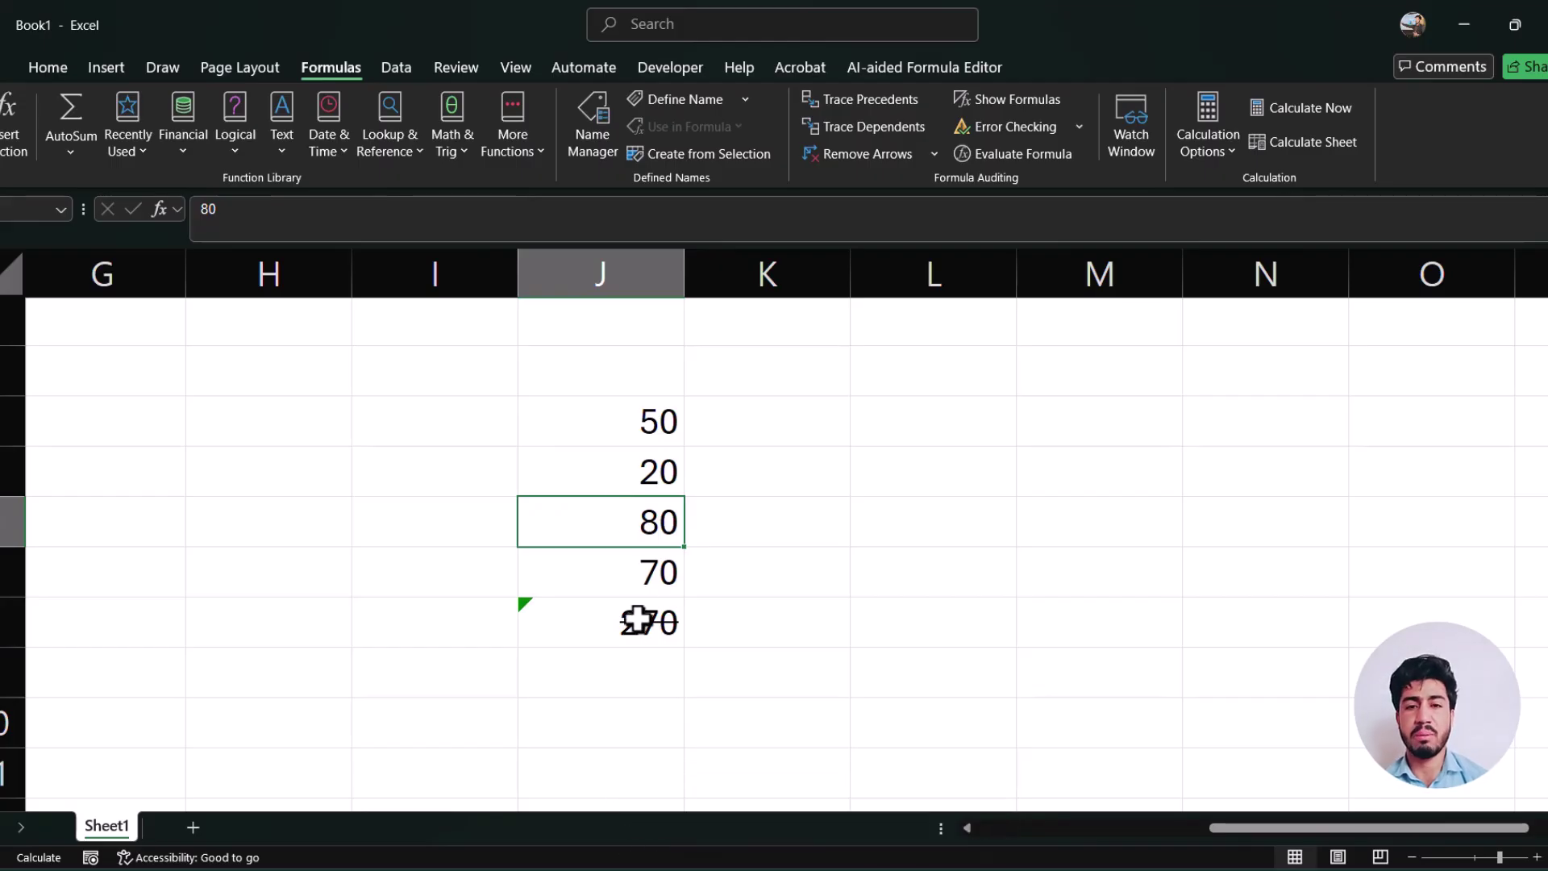
Recalculate the workbook with Calculate Now, and change the value in J7 to 20
left_click(1301, 114)
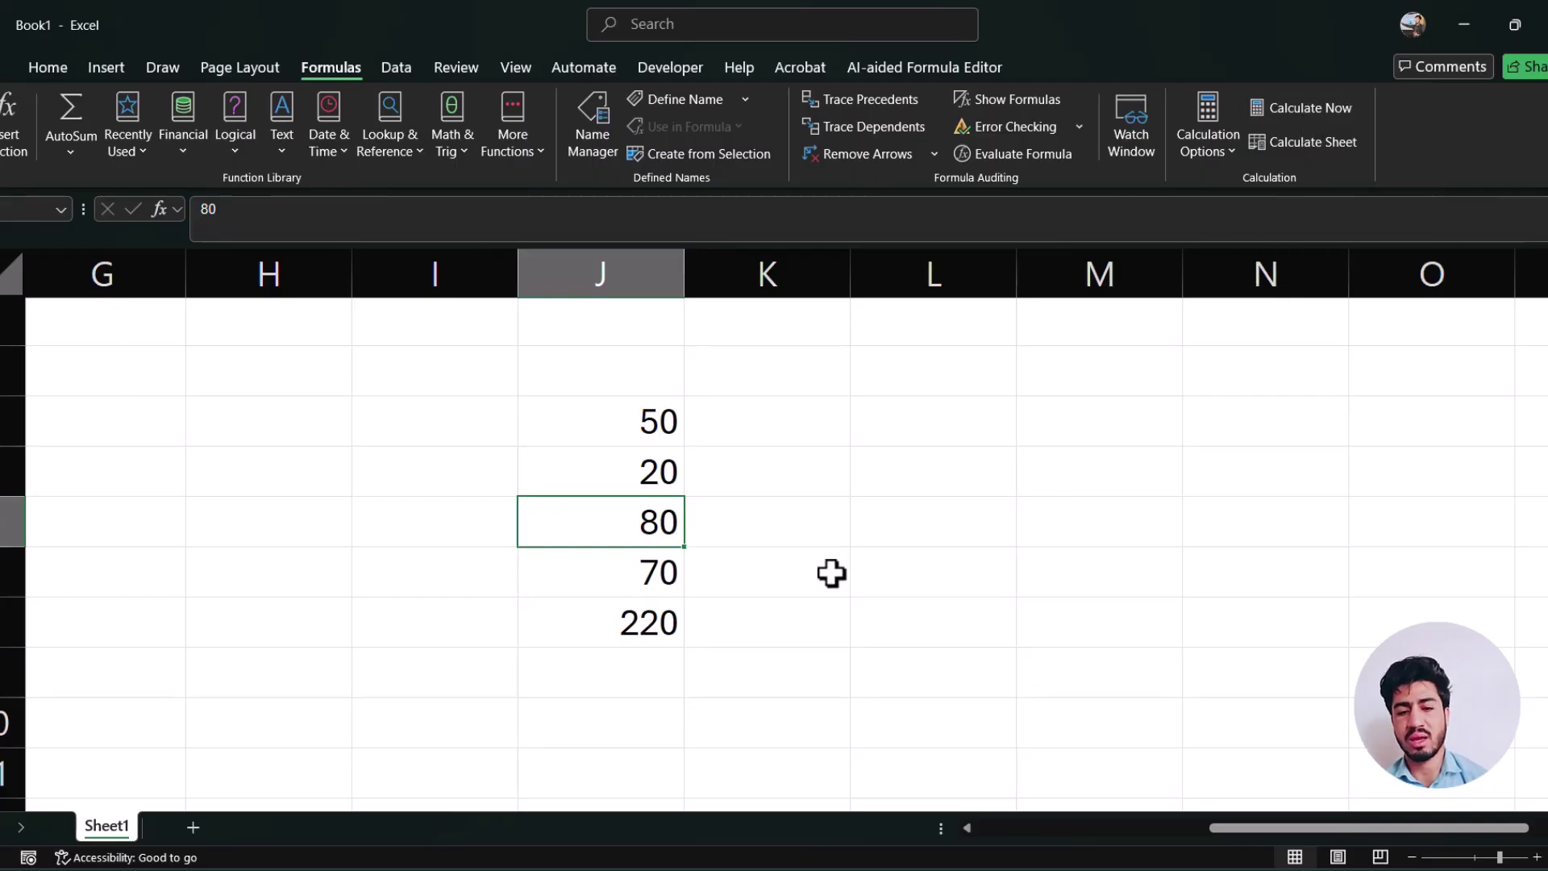
left_click(649, 572)
type("20")
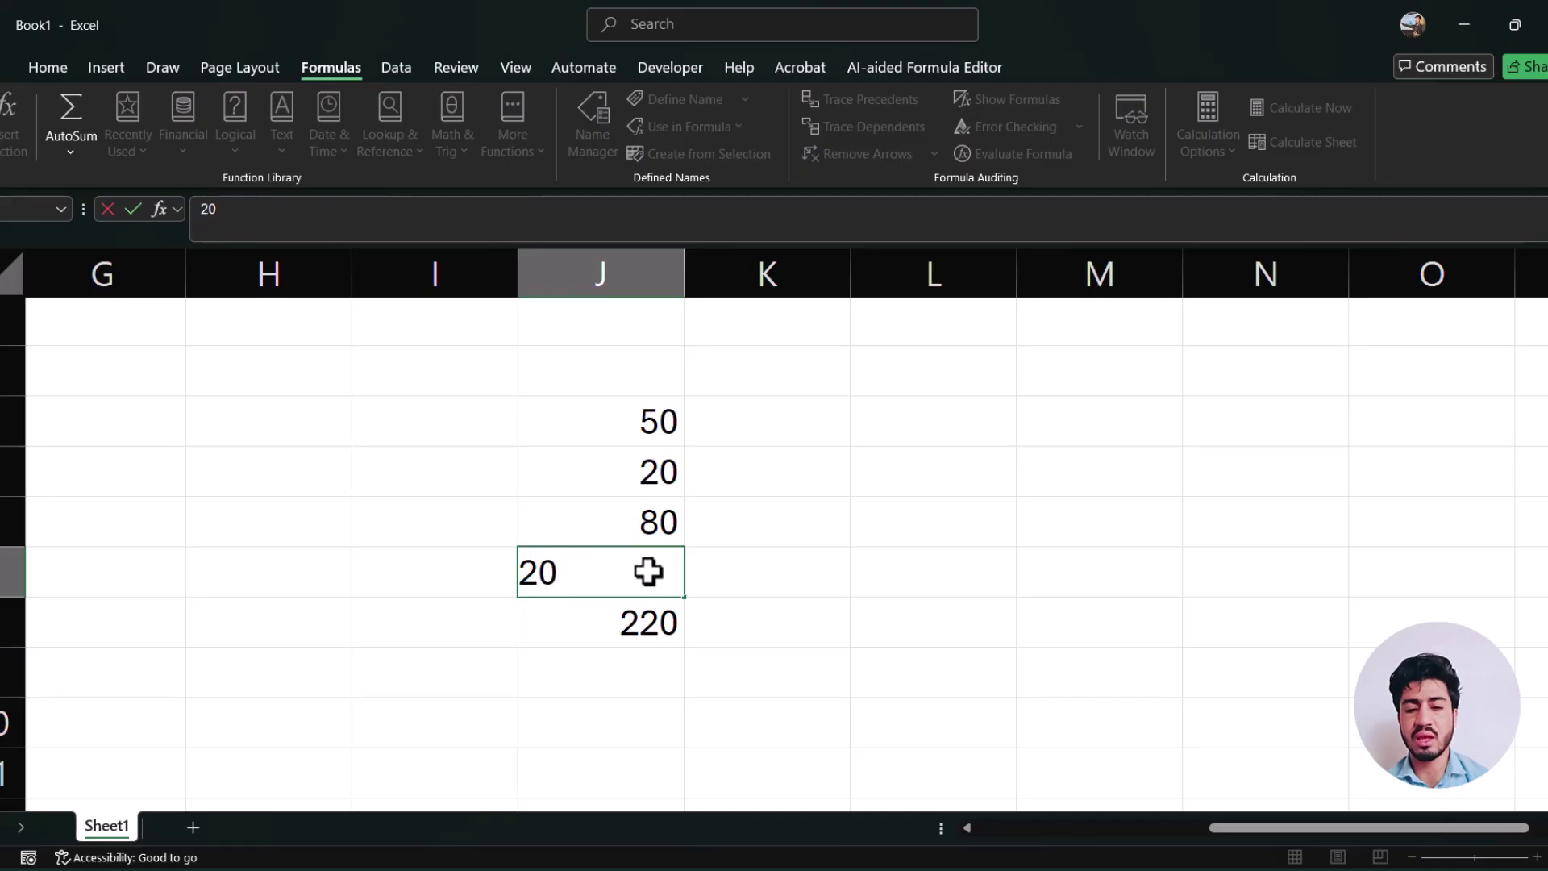
key("Return")
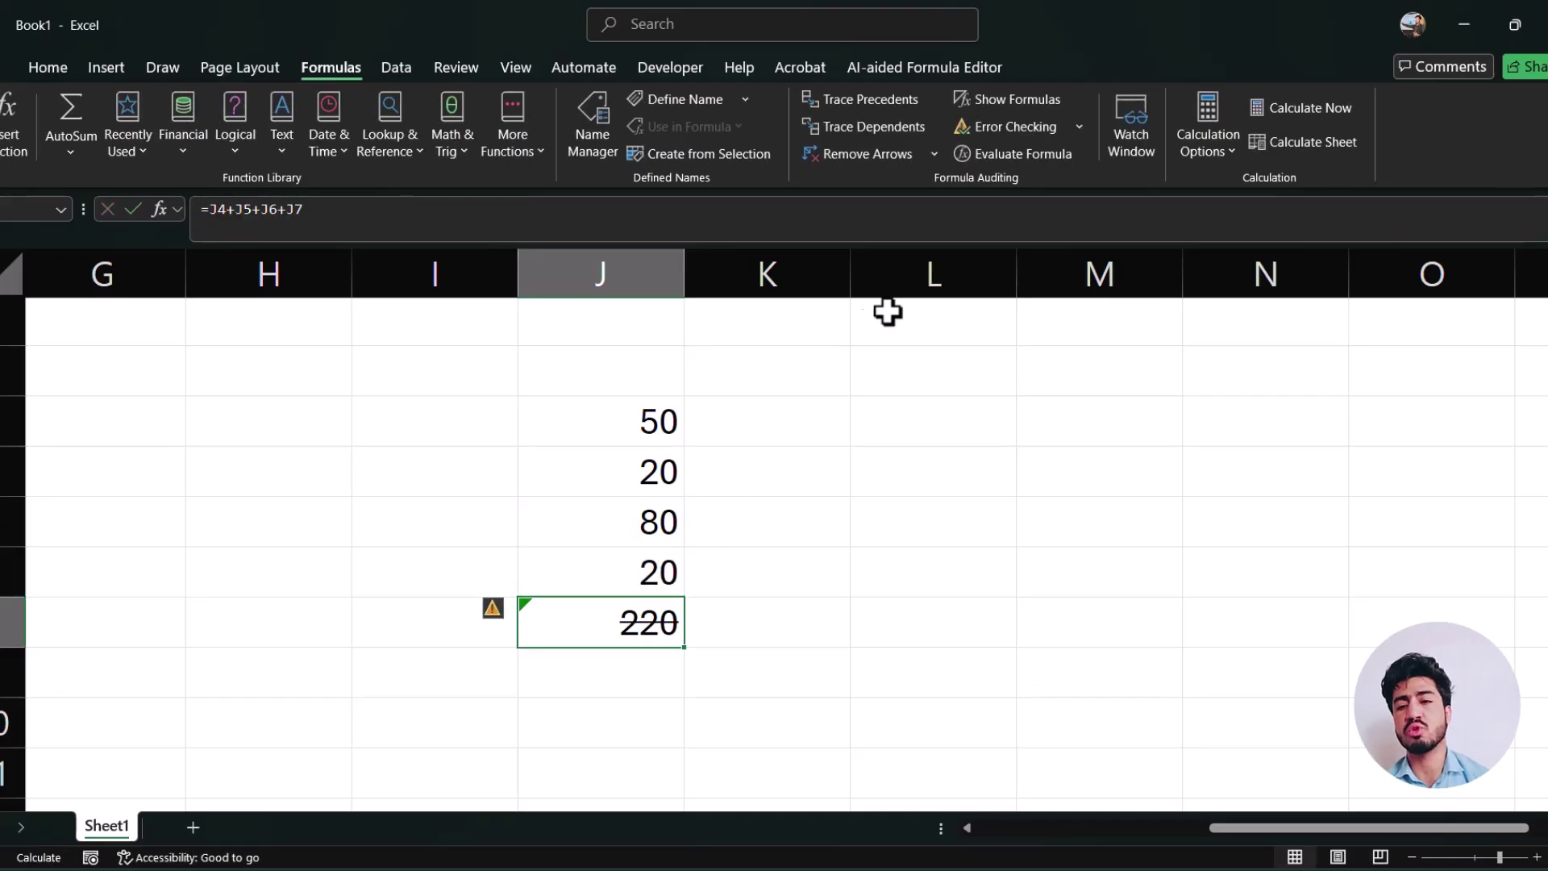
Recalculate the workbook with Calculate Now, and change the value in J6 to 50
left_click(1327, 109)
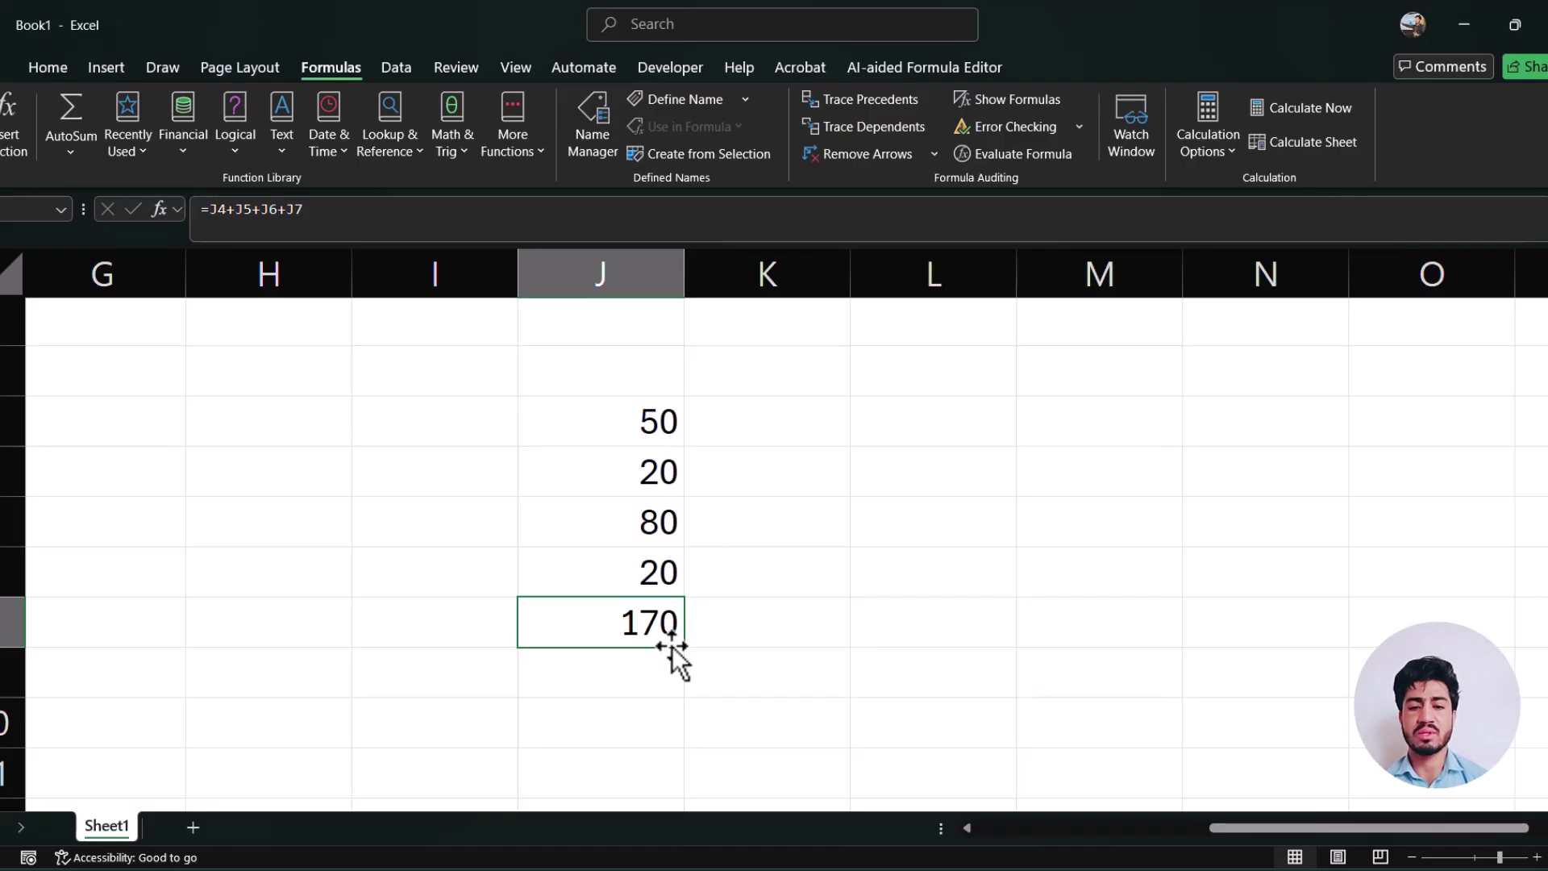
left_click(677, 524)
type("50")
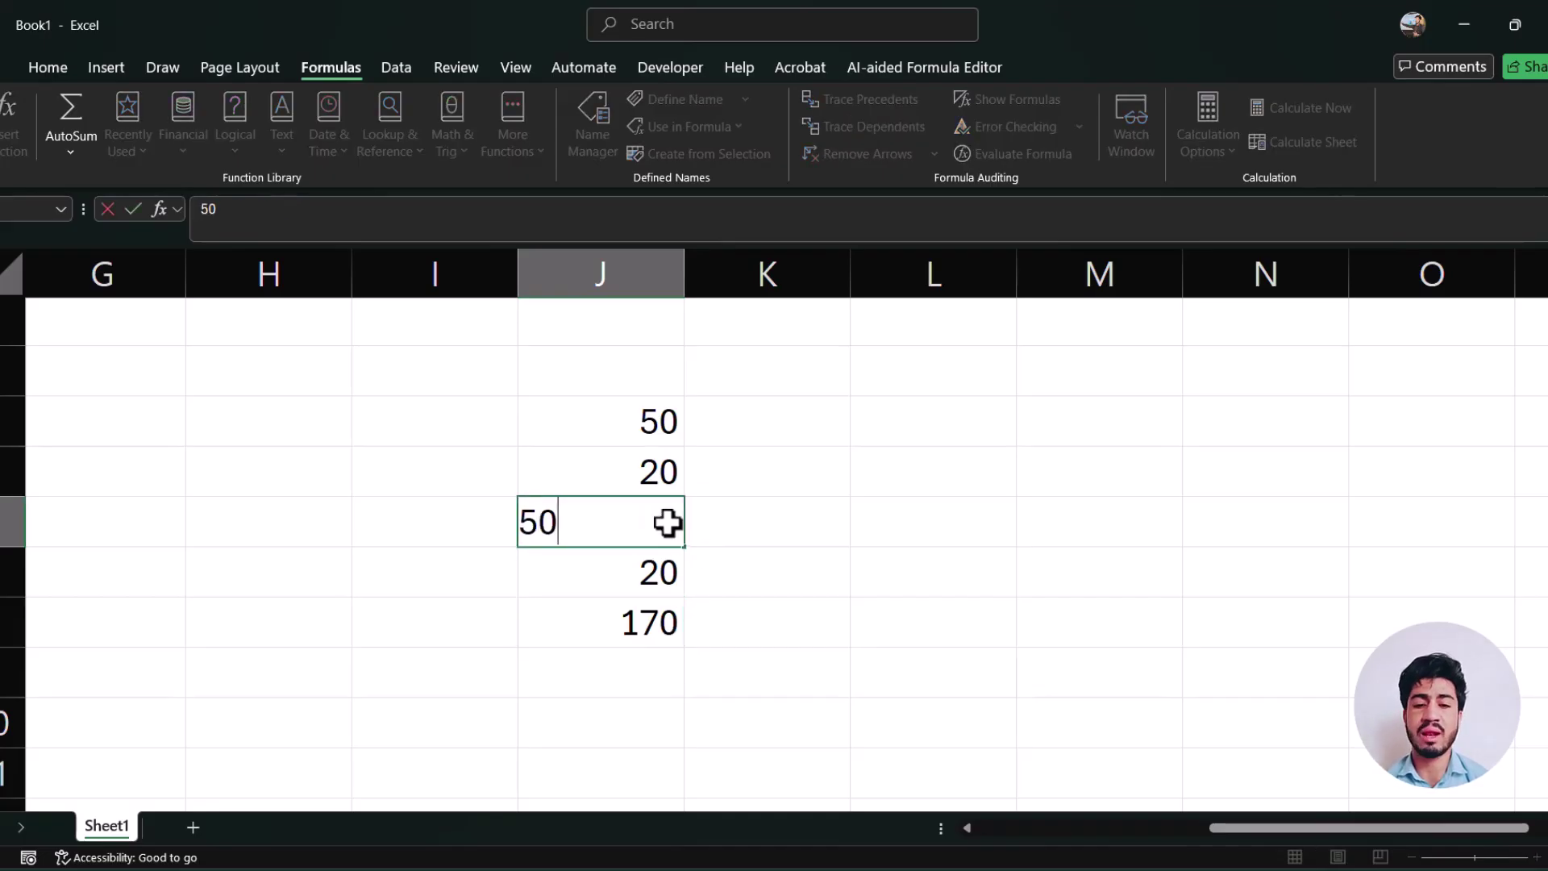
key("Return")
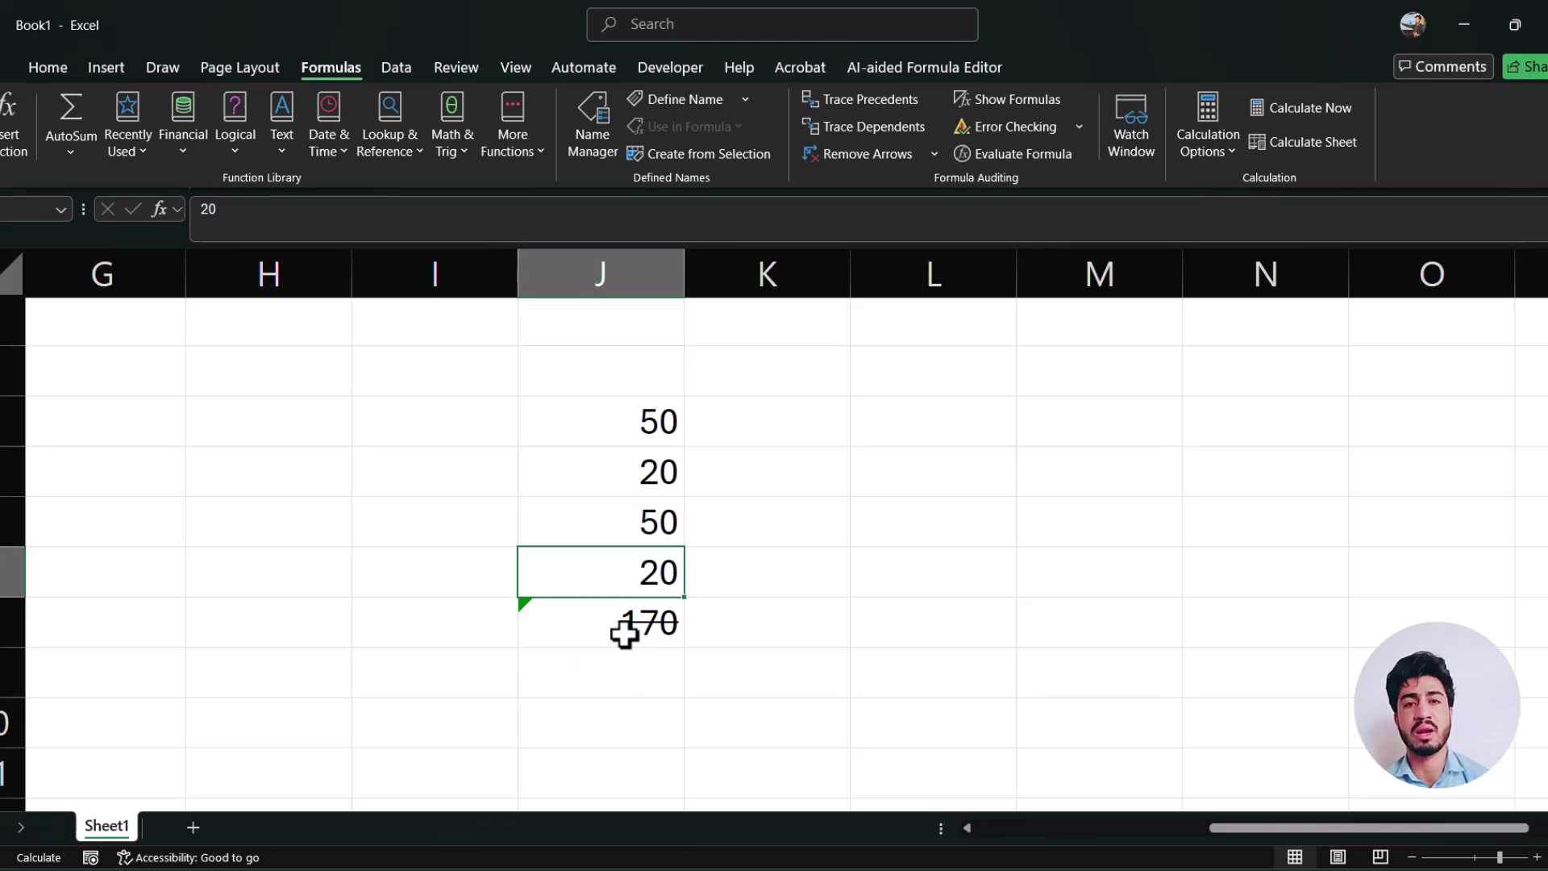
Switch the calculation mode to Automatic and run Calculate Now on the workbook
left_click(1202, 150)
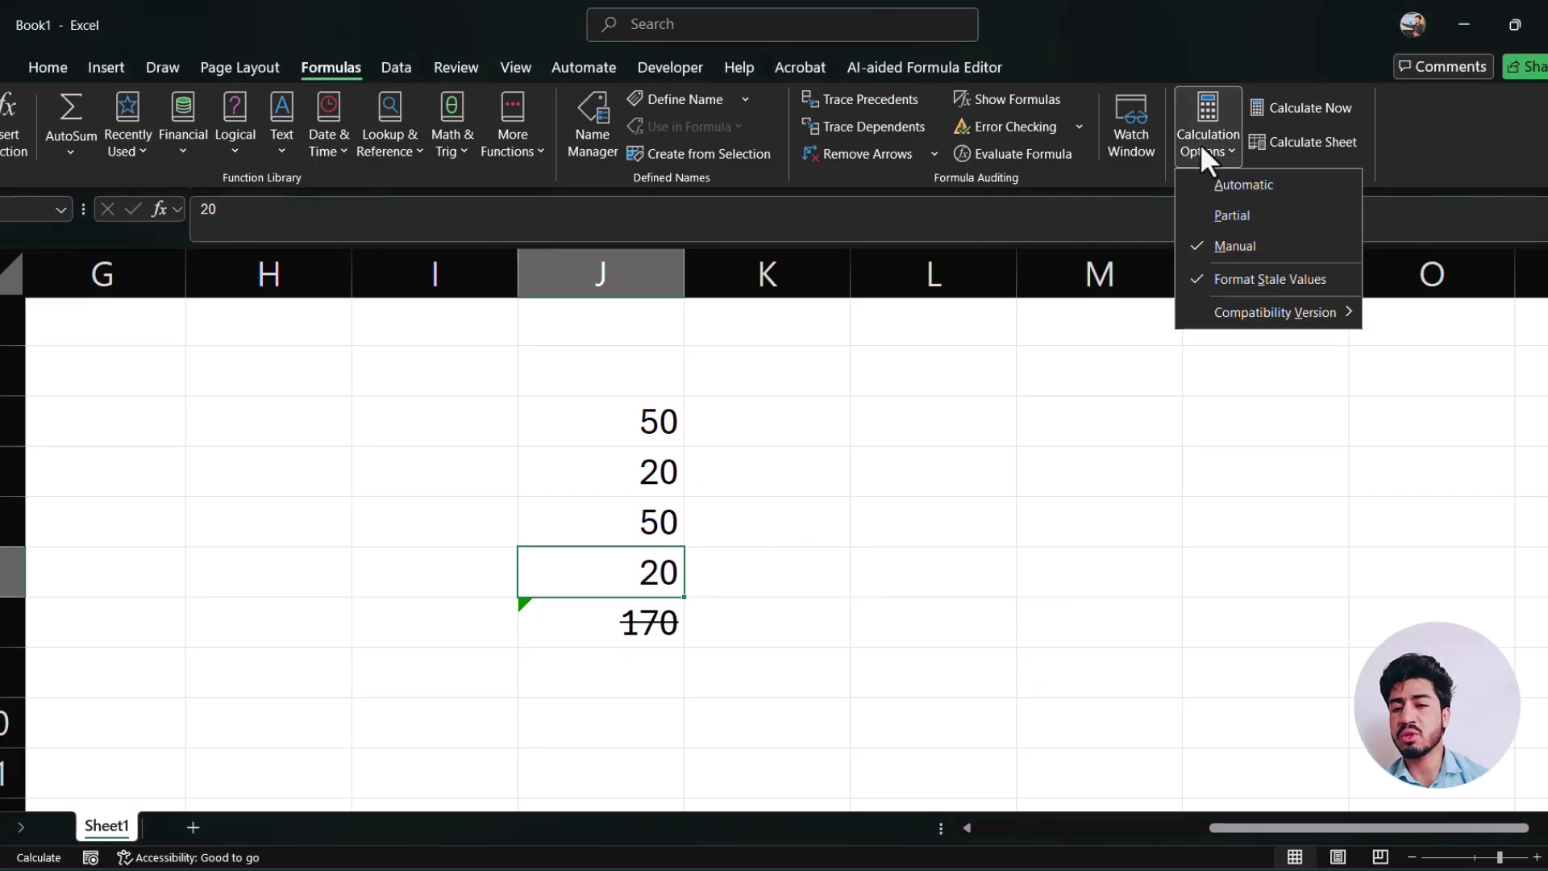
left_click(1266, 188)
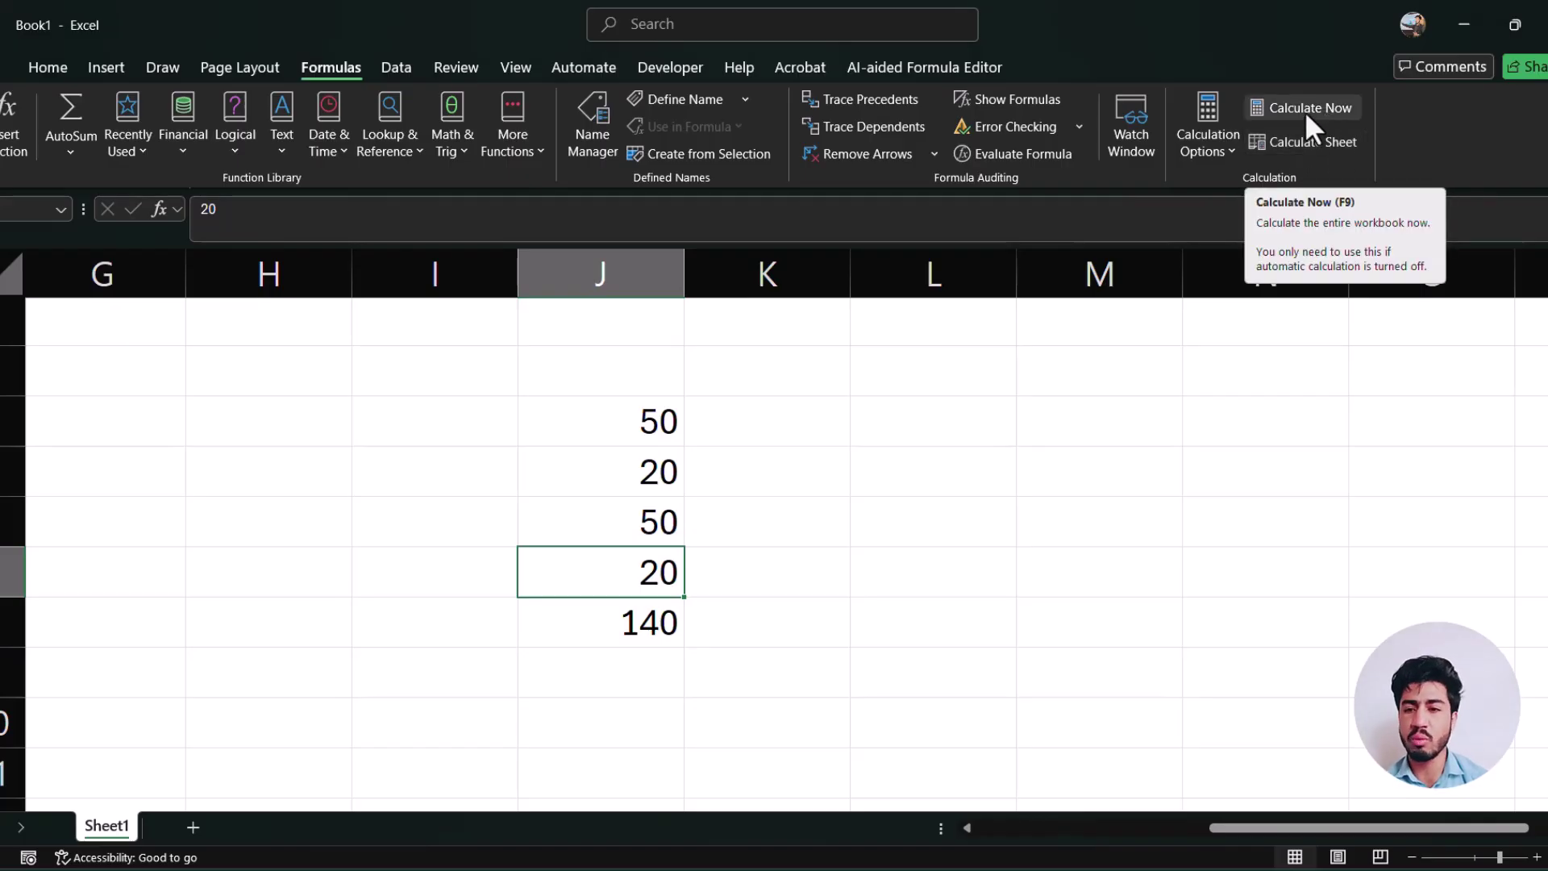
left_click(1218, 145)
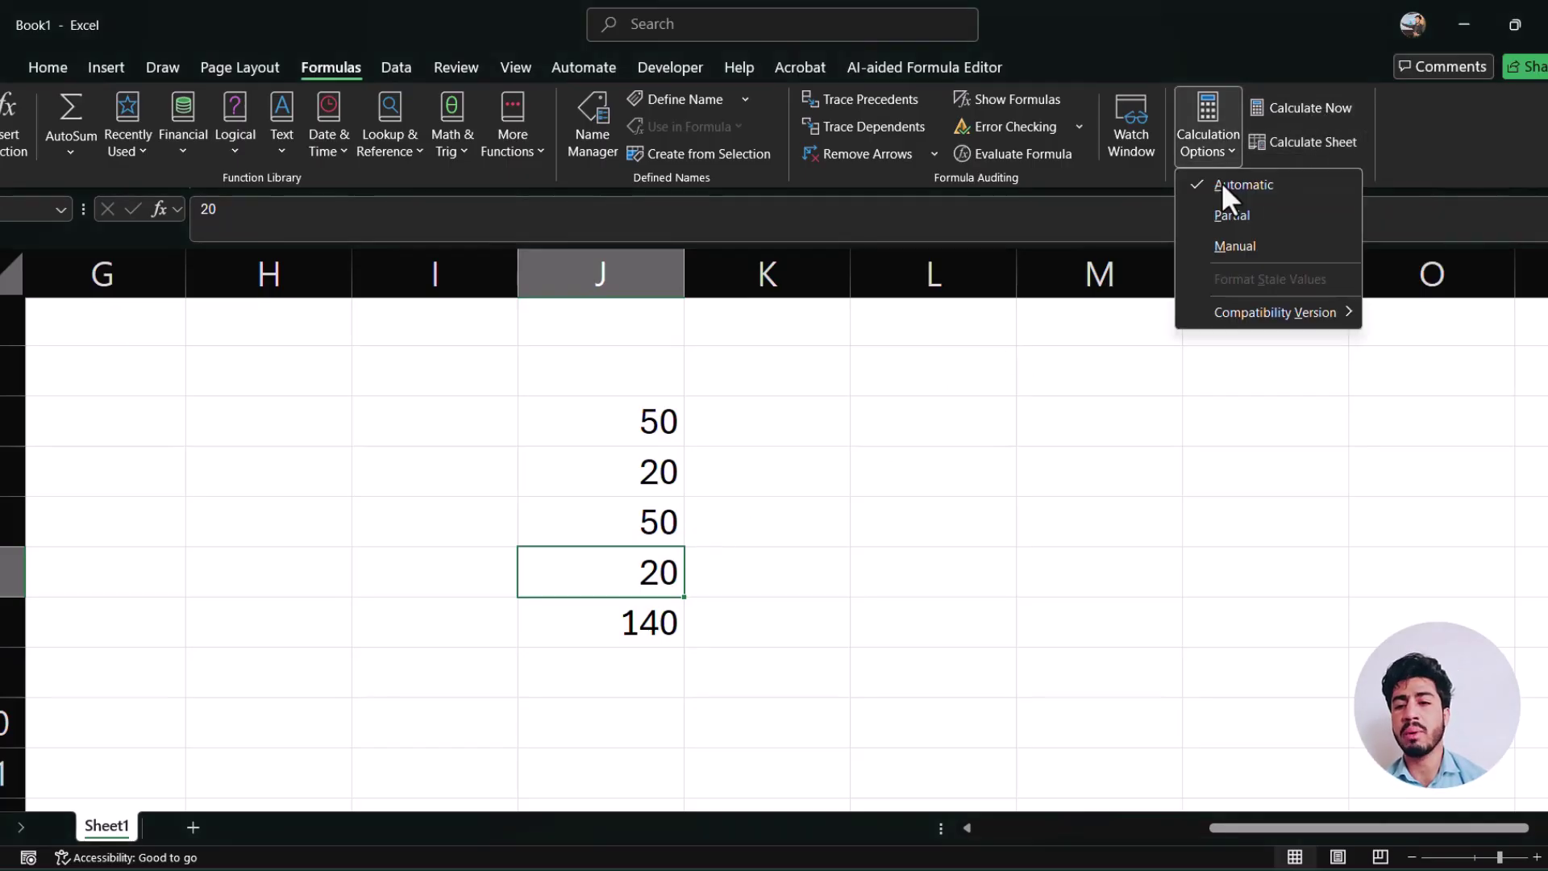
left_click(1313, 115)
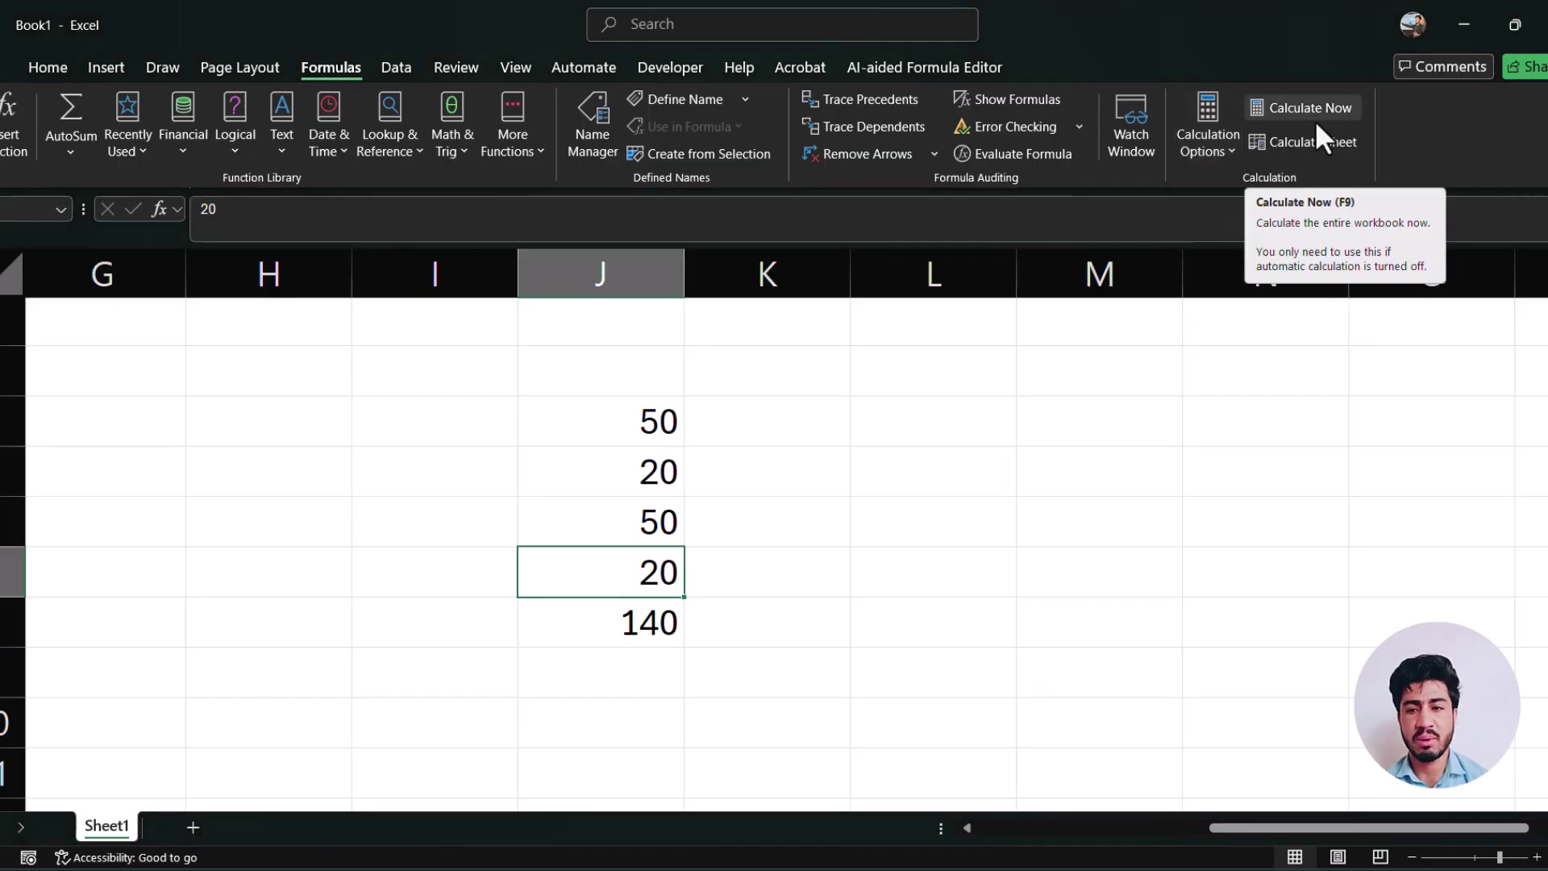
Add two new worksheets, Sheet2 and Sheet3, and return to Sheet1
left_click(193, 827)
left_click(255, 829)
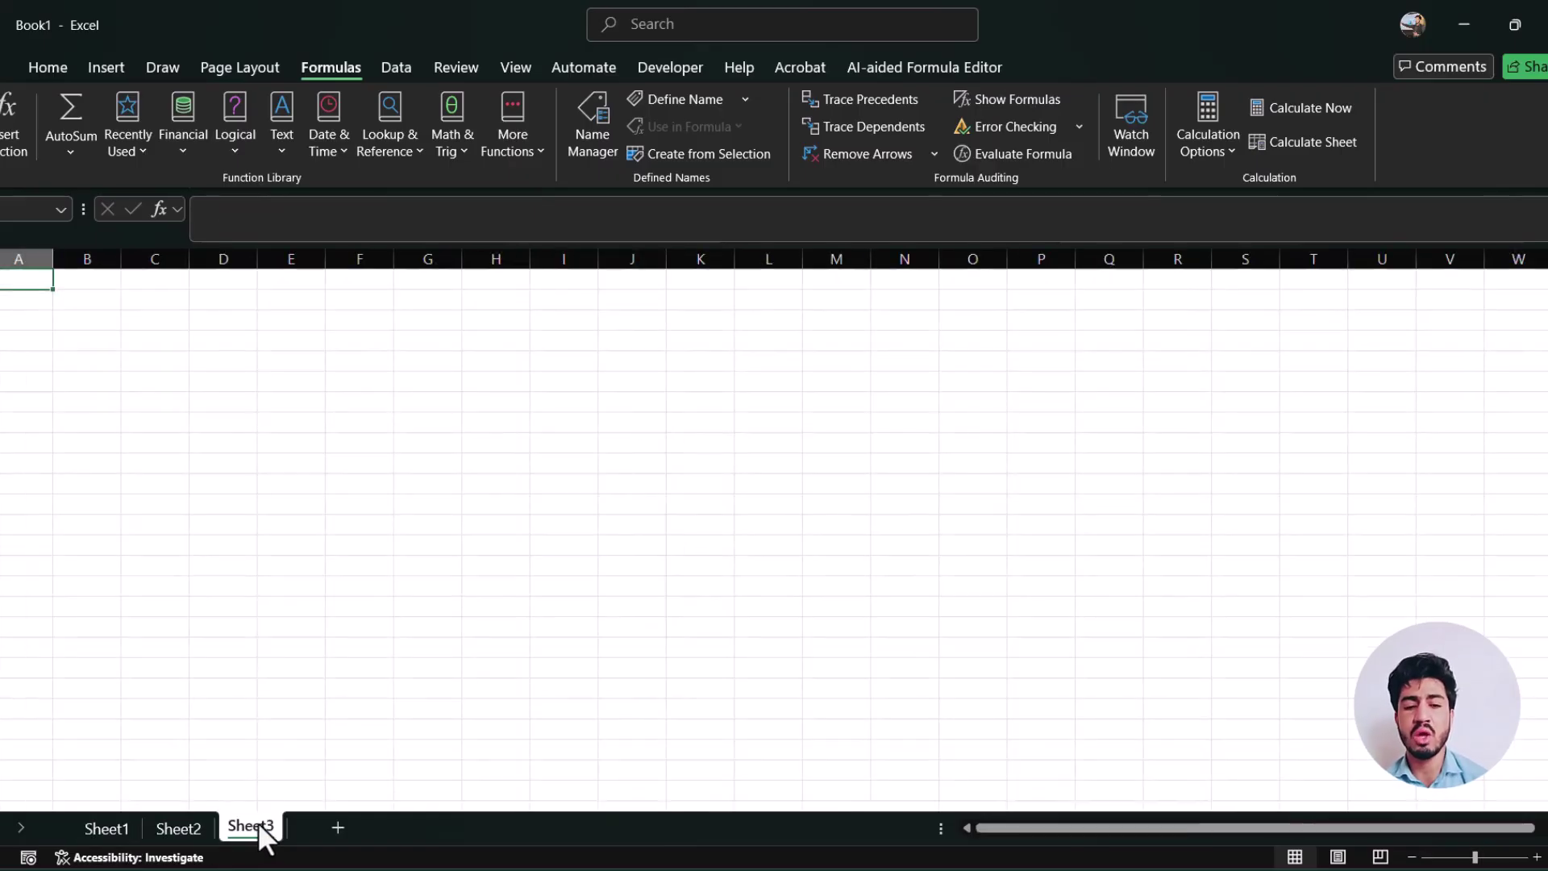
left_click(113, 830)
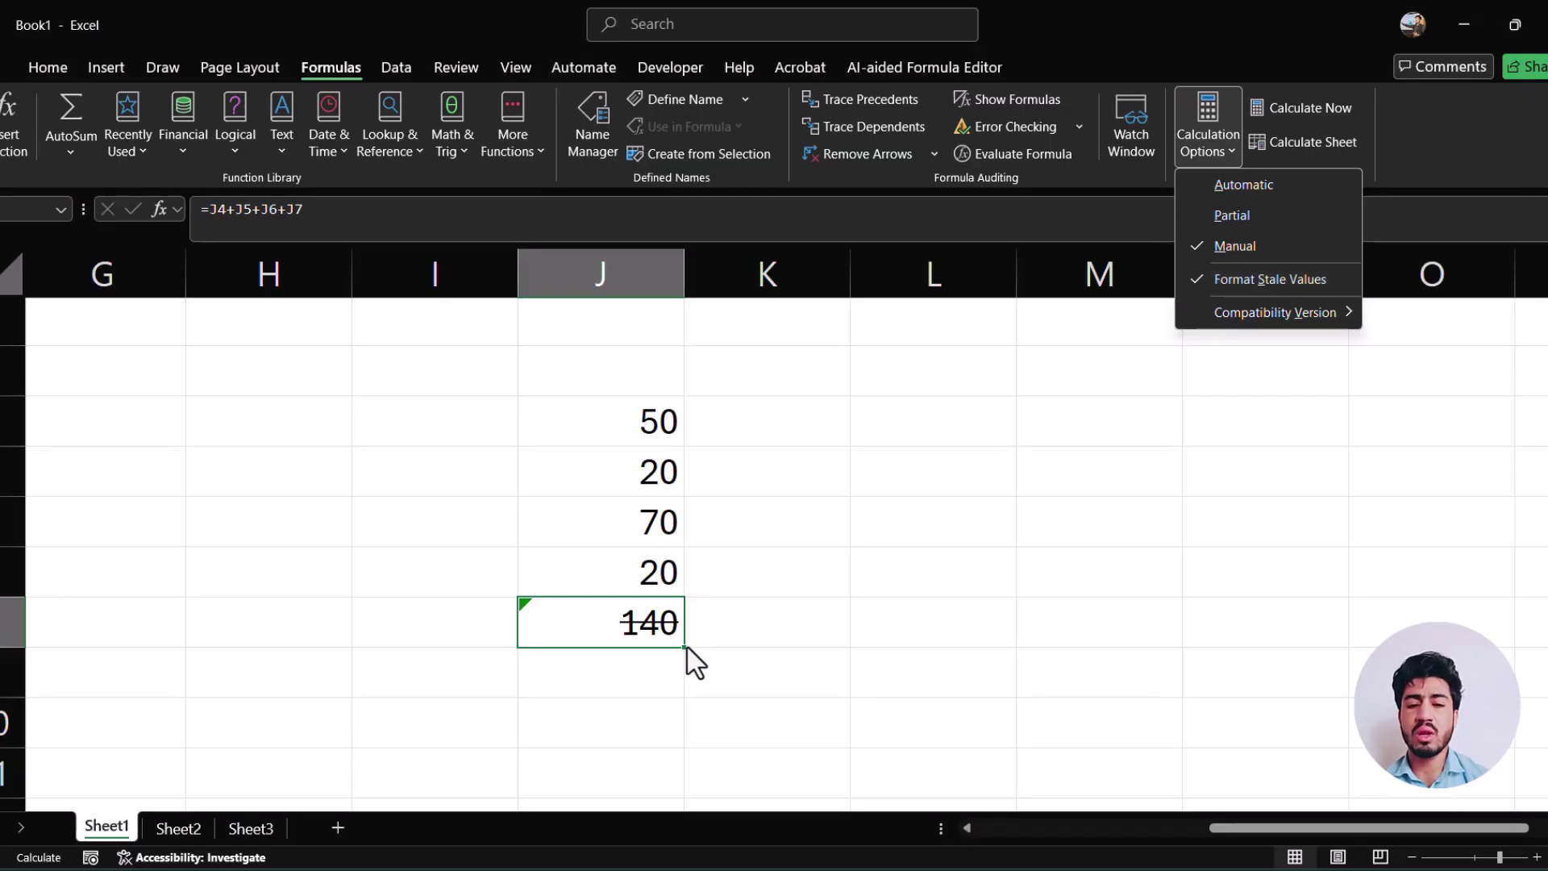
Set the value in J6 to 80 and select the stale total in J8
left_click(661, 528)
left_click(653, 502)
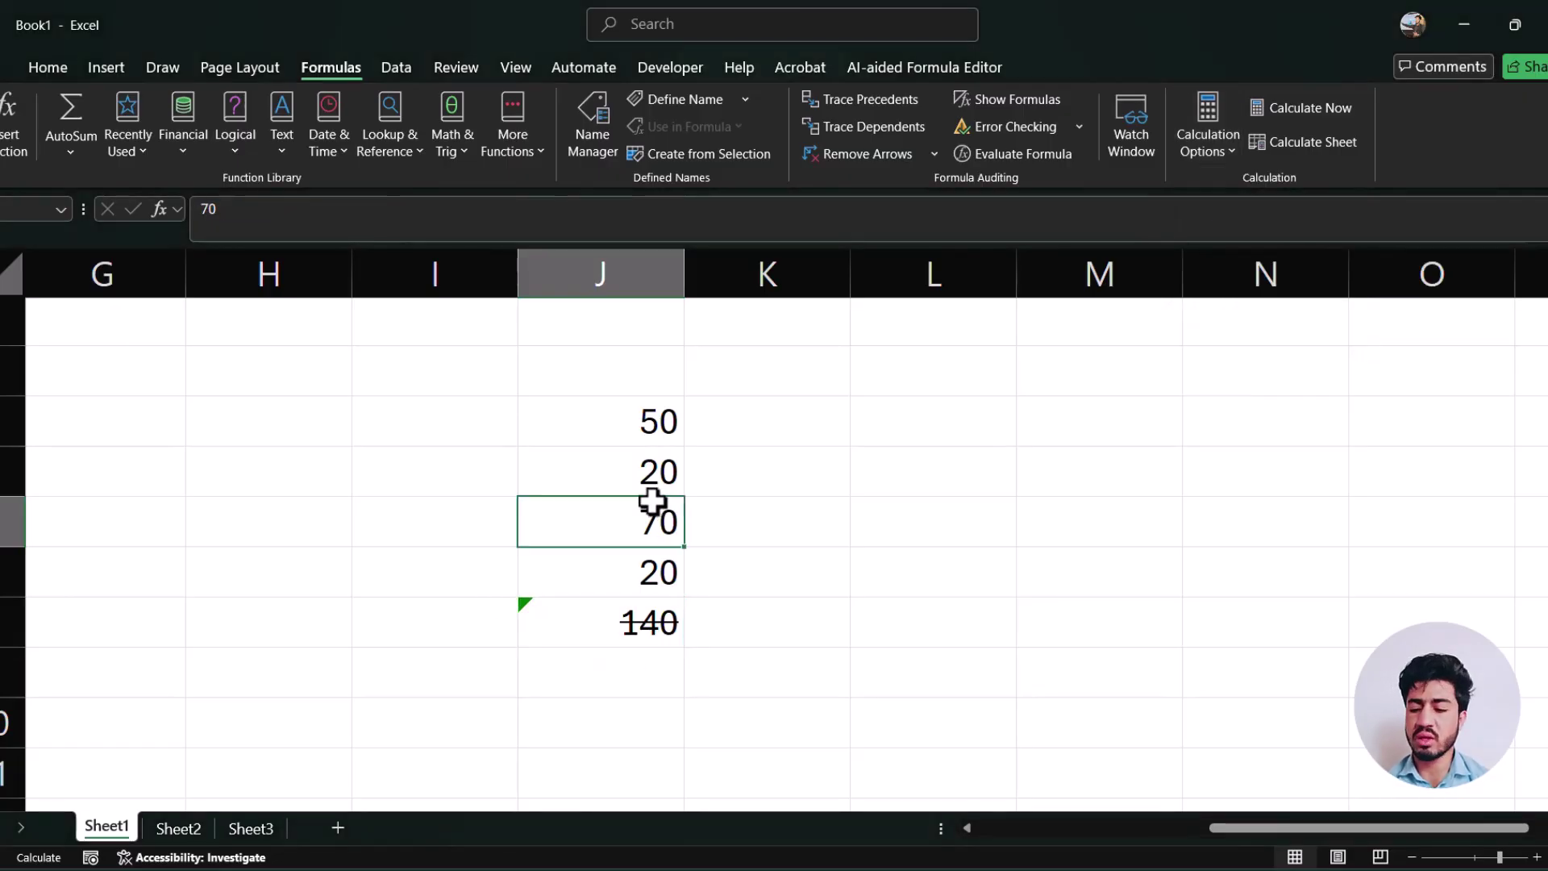
type("80")
key("Return")
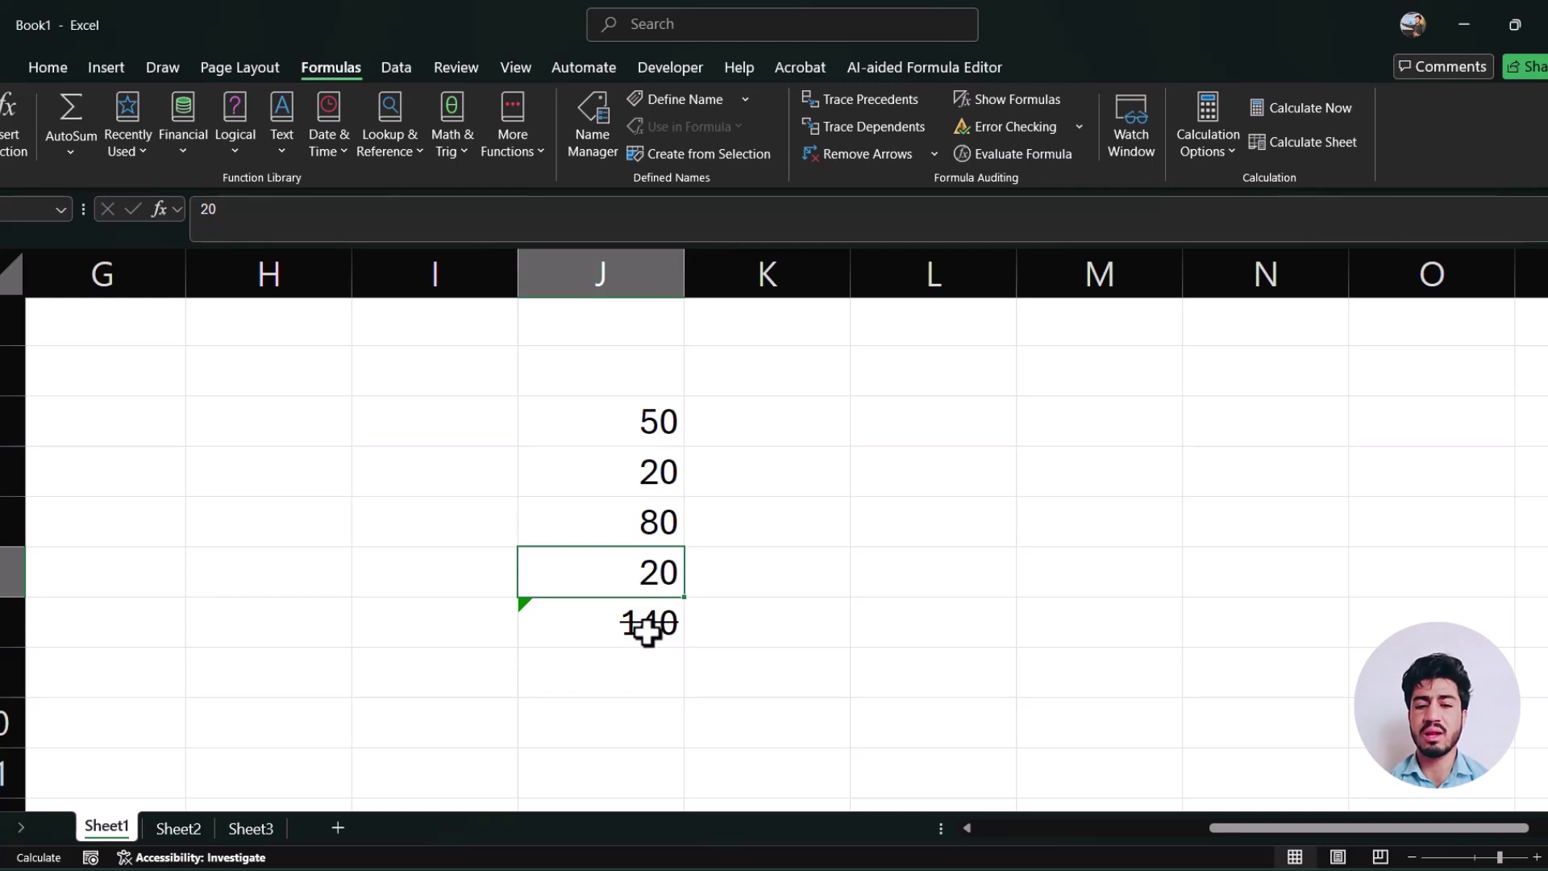
left_click(525, 607)
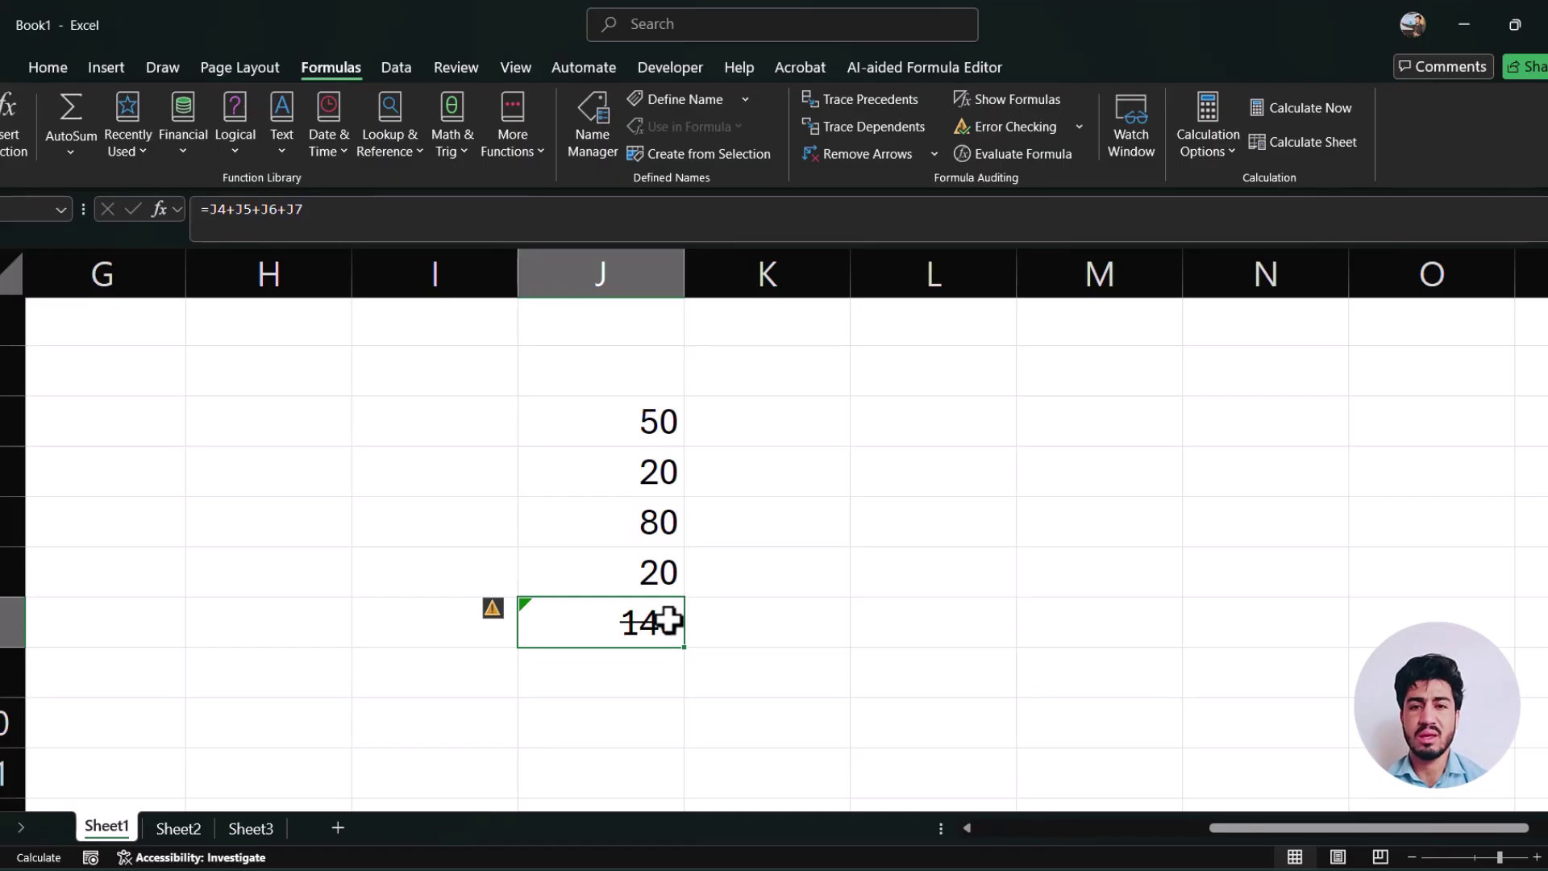
Turn off Format Stale Values and change the value in J6 to 90
left_click(1210, 157)
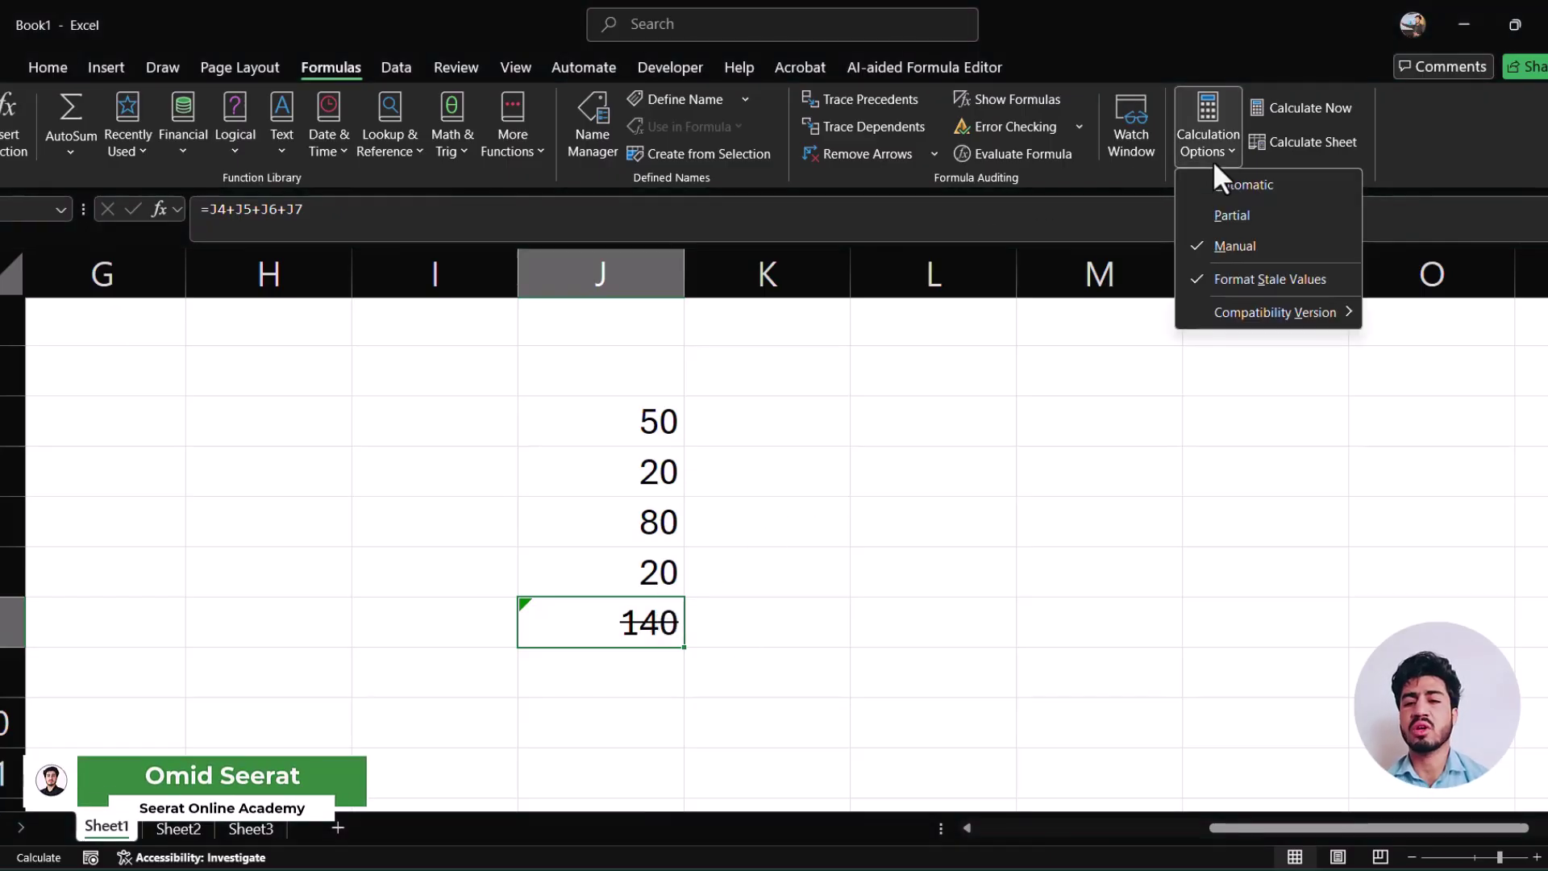
left_click(1314, 283)
left_click(798, 592)
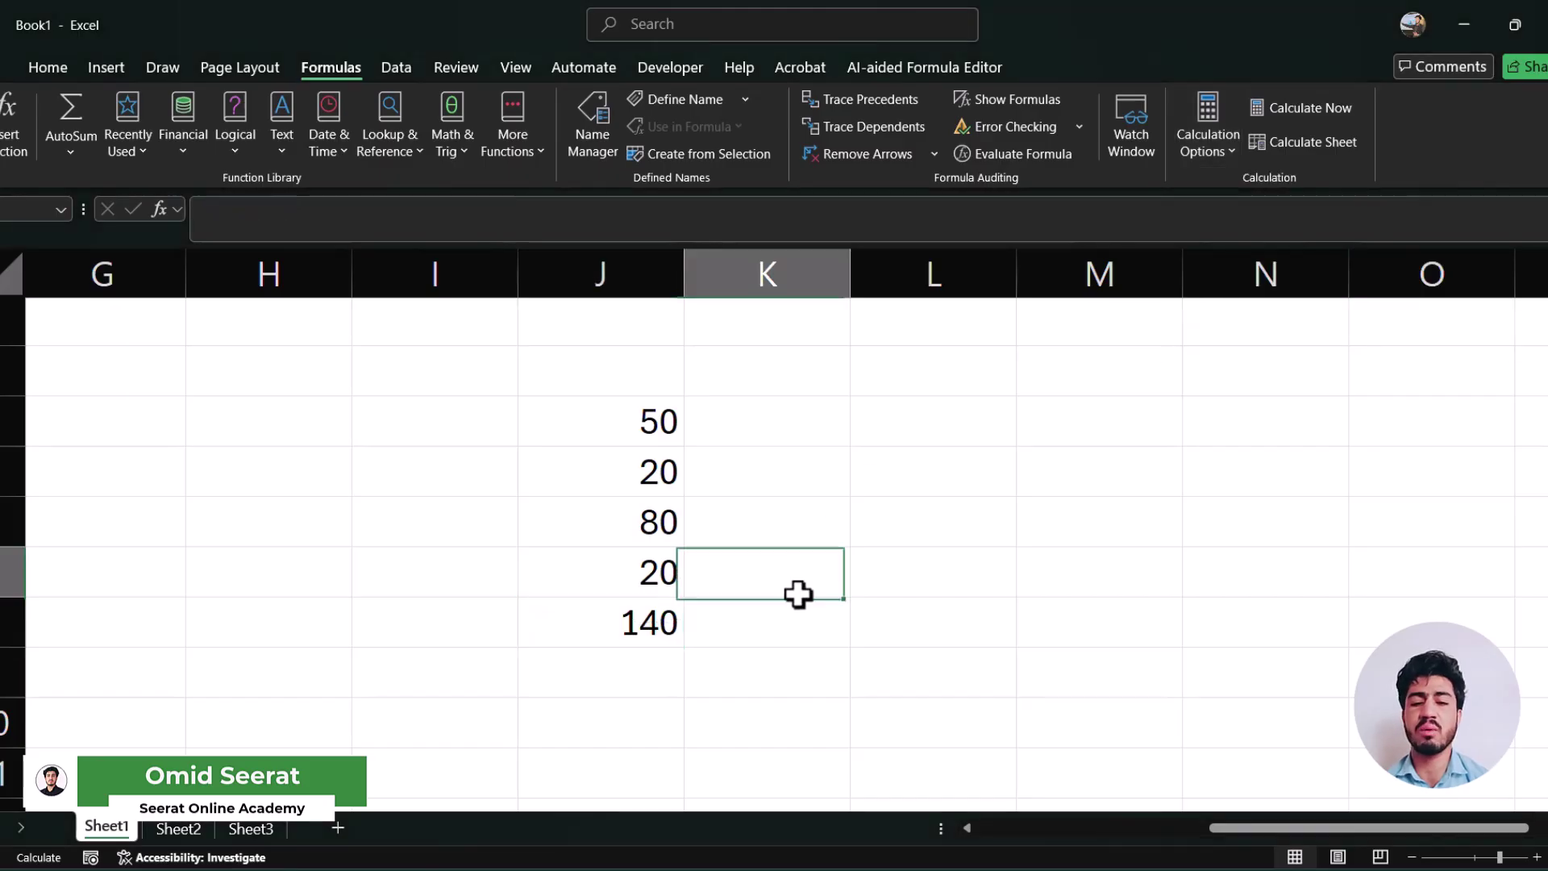
left_click(636, 518)
type("90")
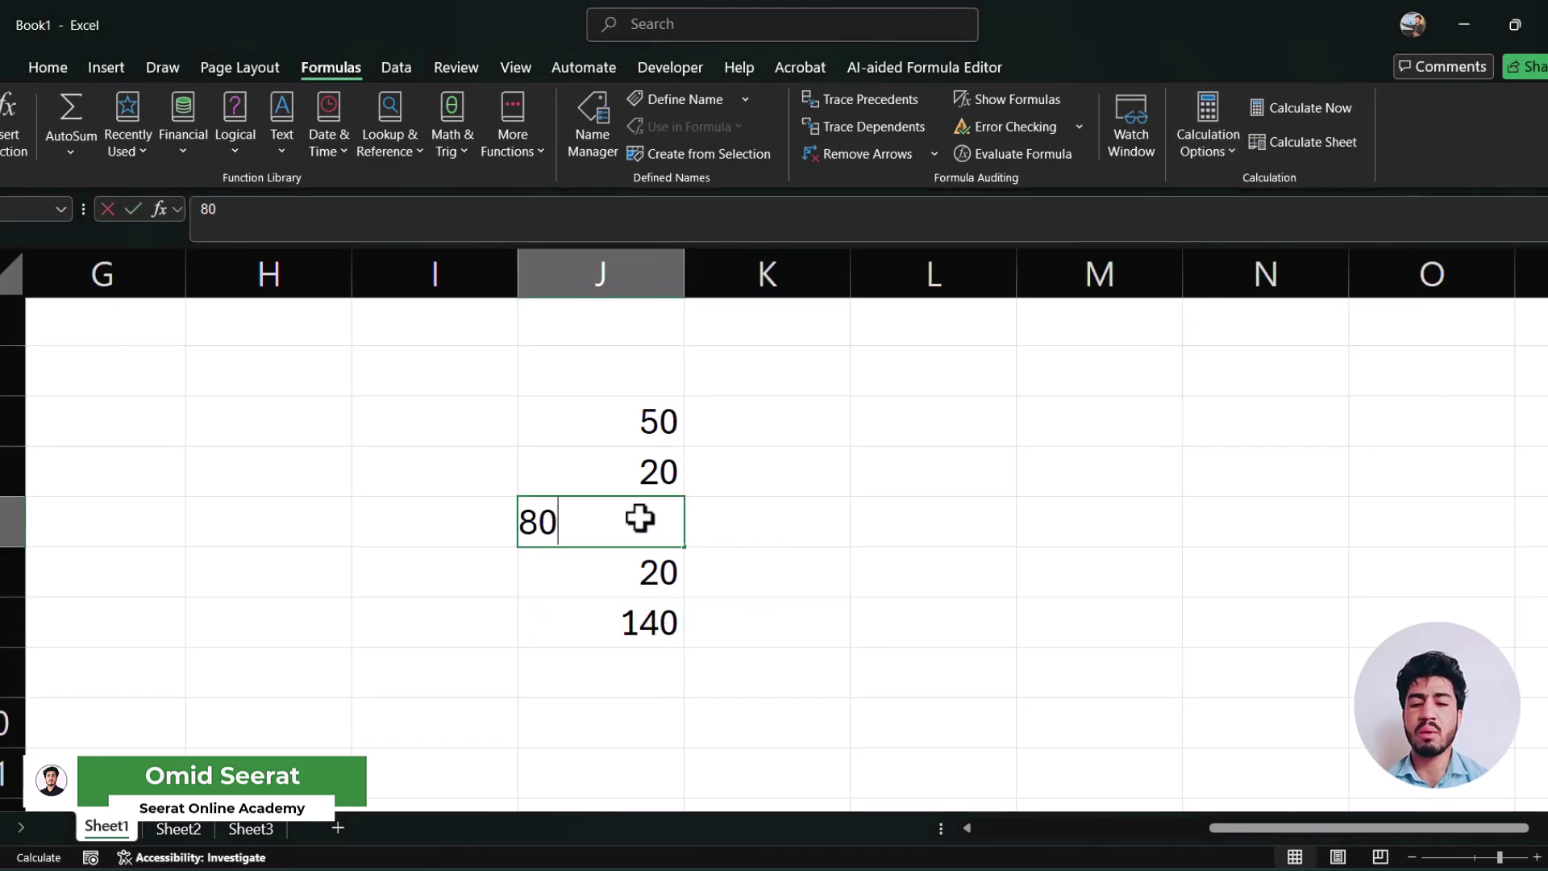
key("Return")
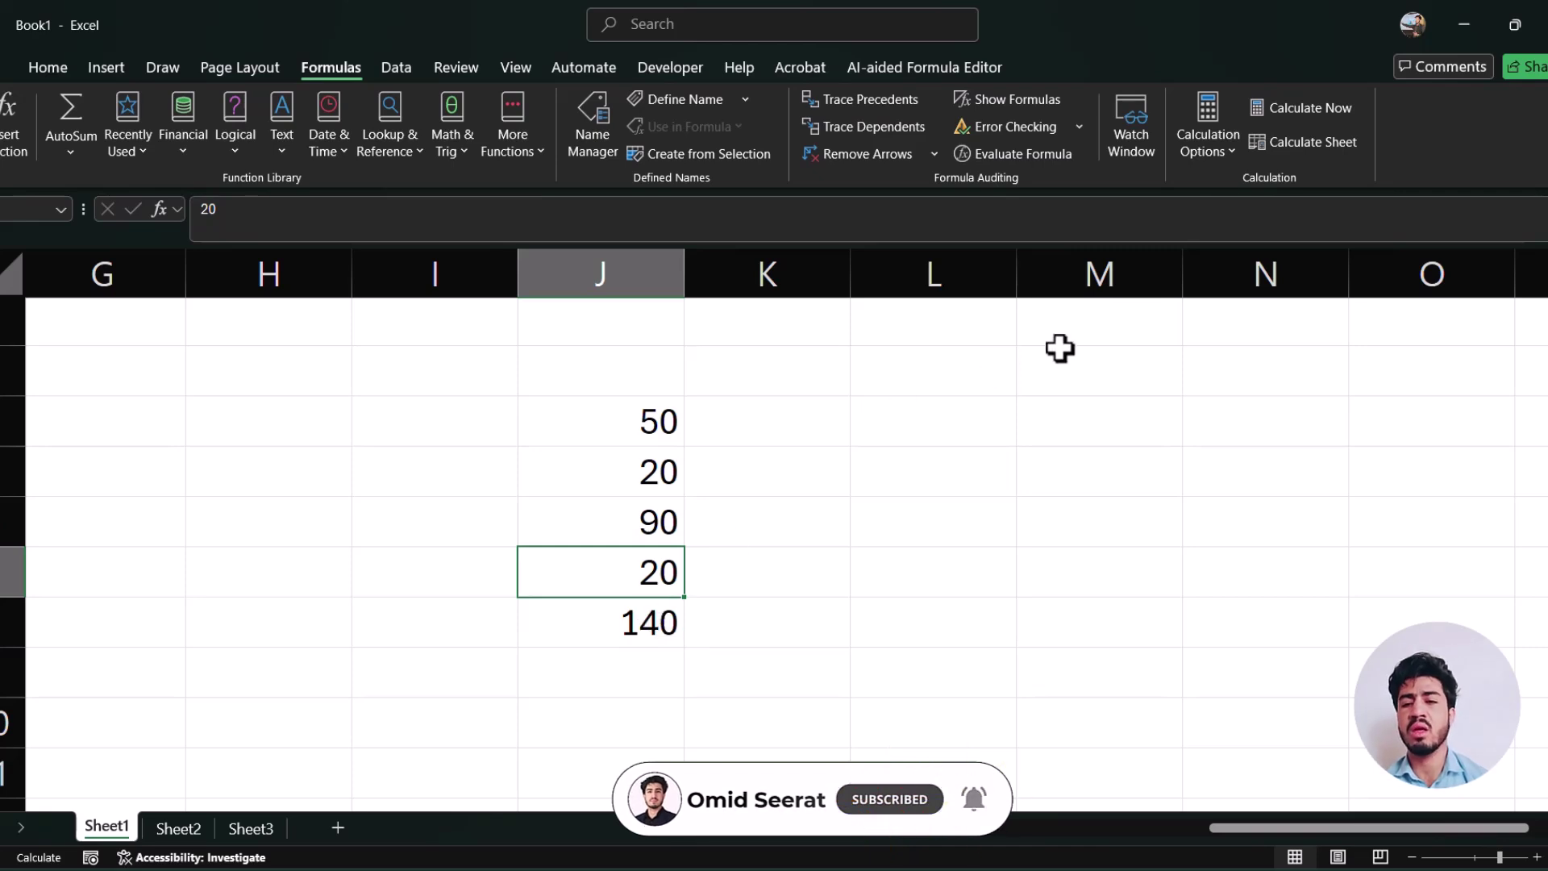
Turn Format Stale Values back on and select the total in J8
left_click(1215, 138)
left_click(1262, 278)
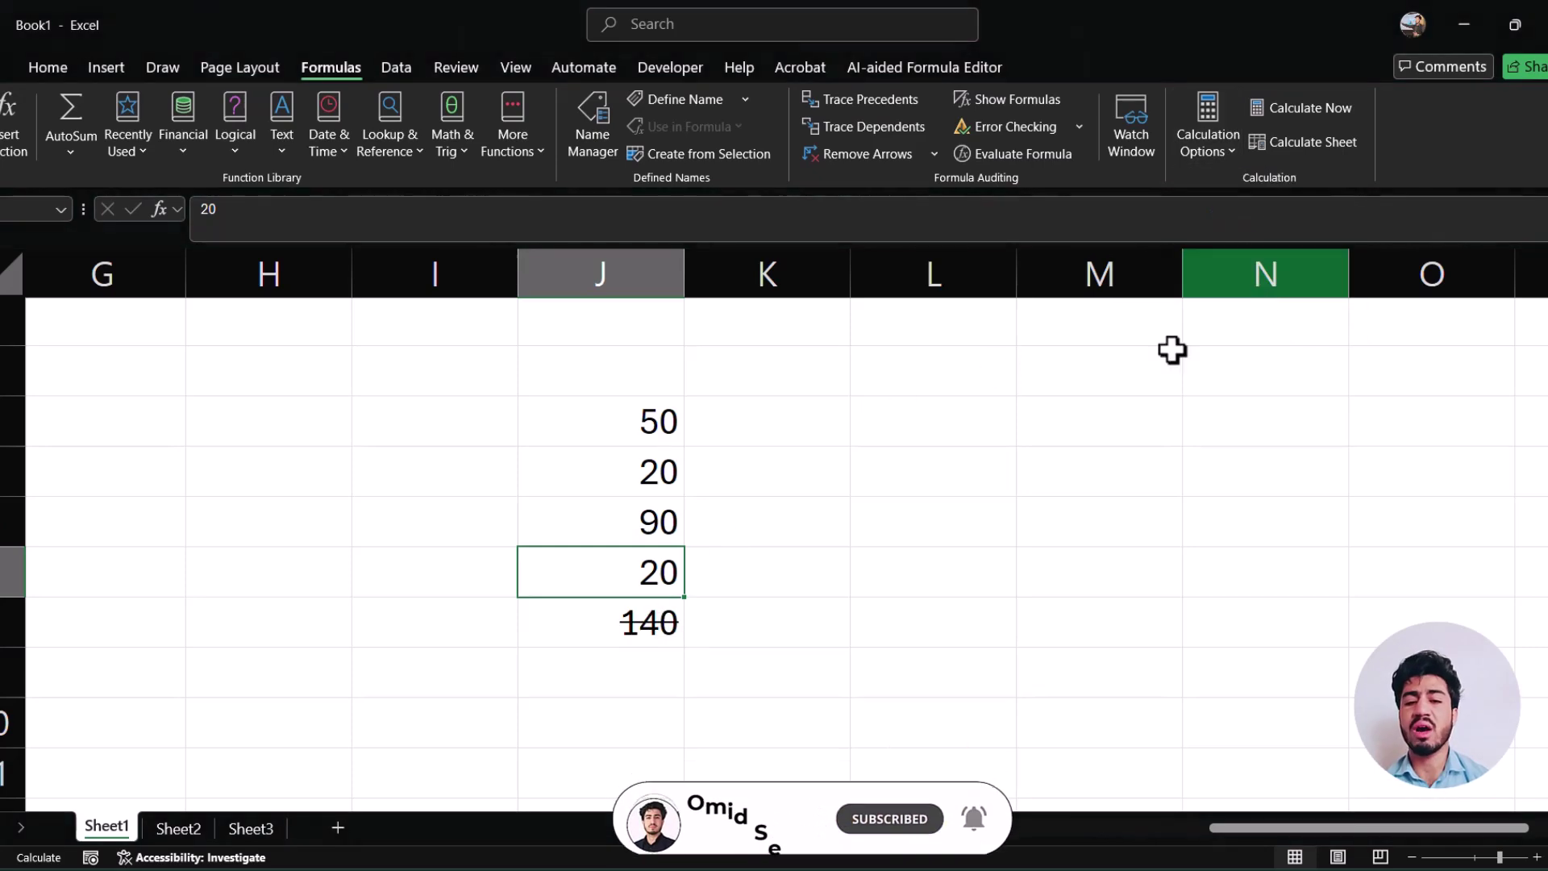
left_click_drag(695, 645, 686, 649)
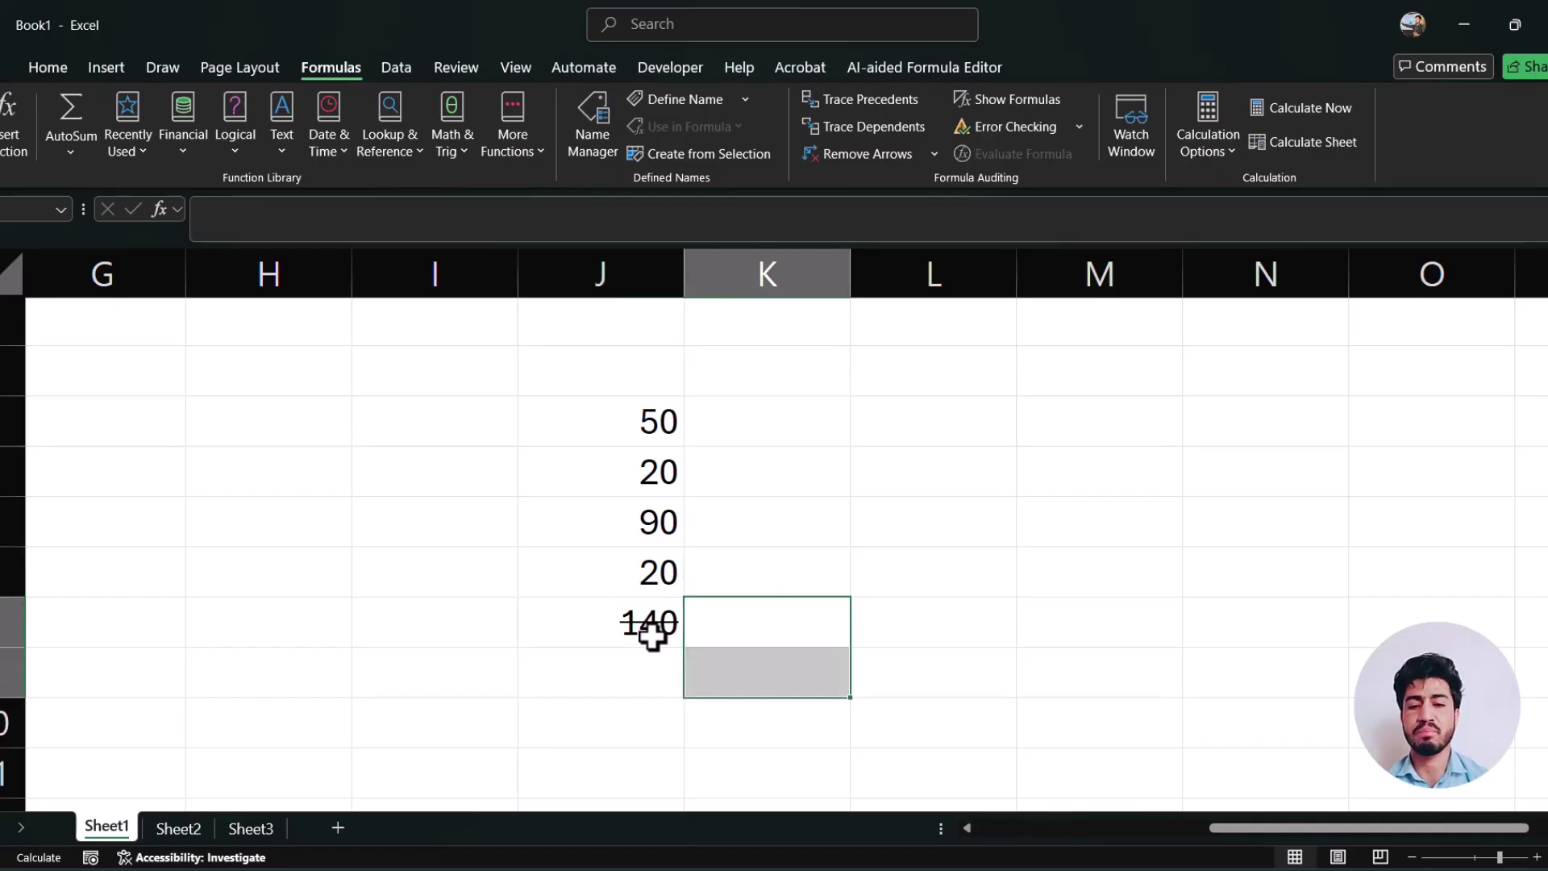
left_click(647, 632)
Switch the calculation compatibility version to Version 1, set it back to Version 2 (Recommended), and reopen the version choices
left_click(1201, 150)
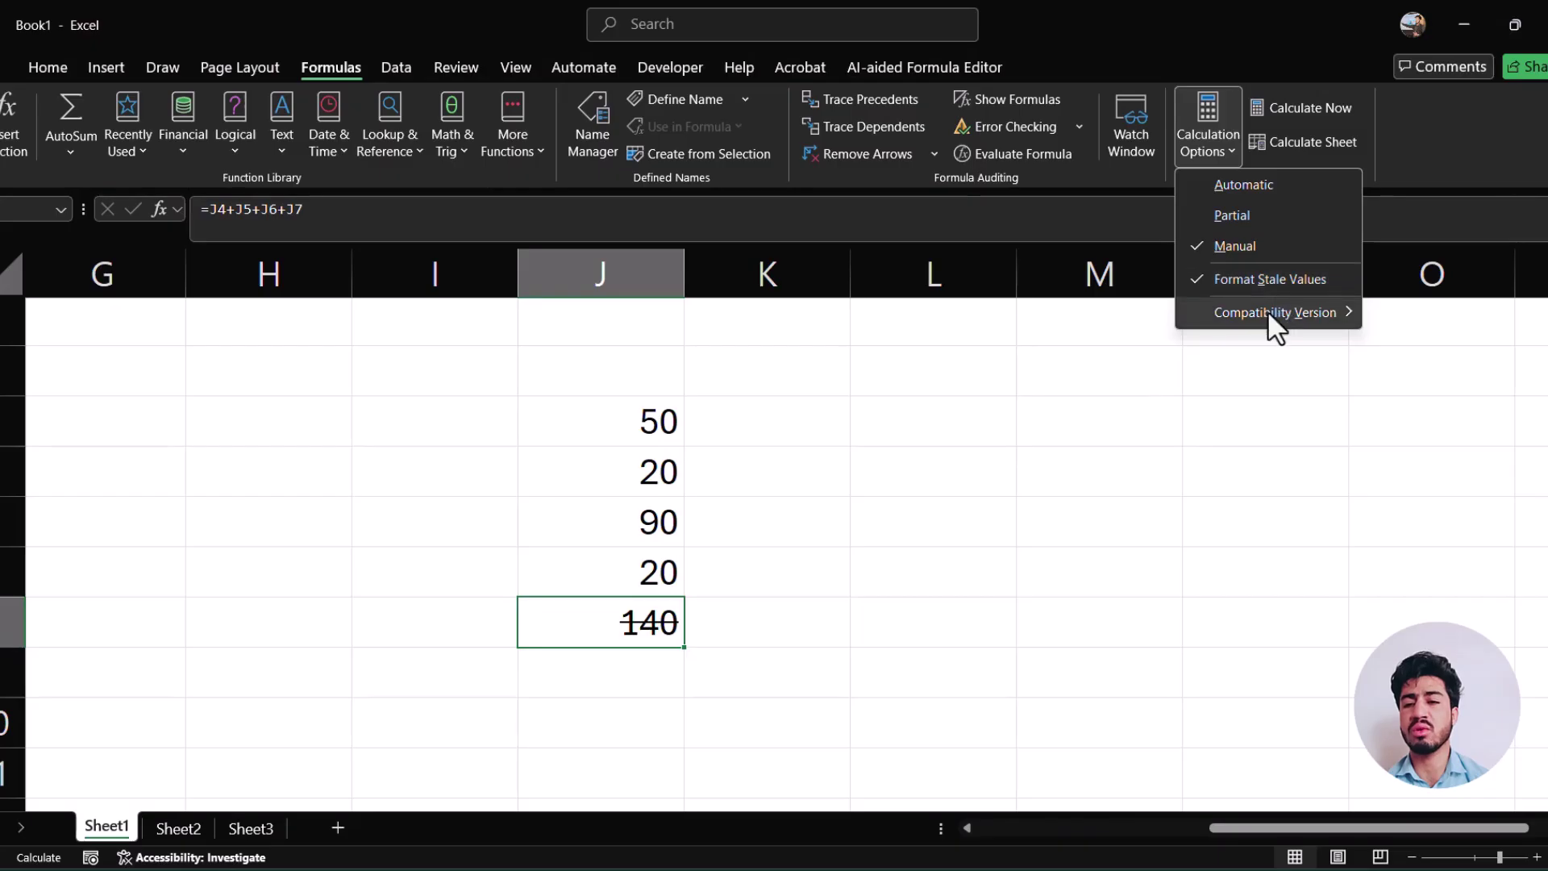
mouse_move(1285, 308)
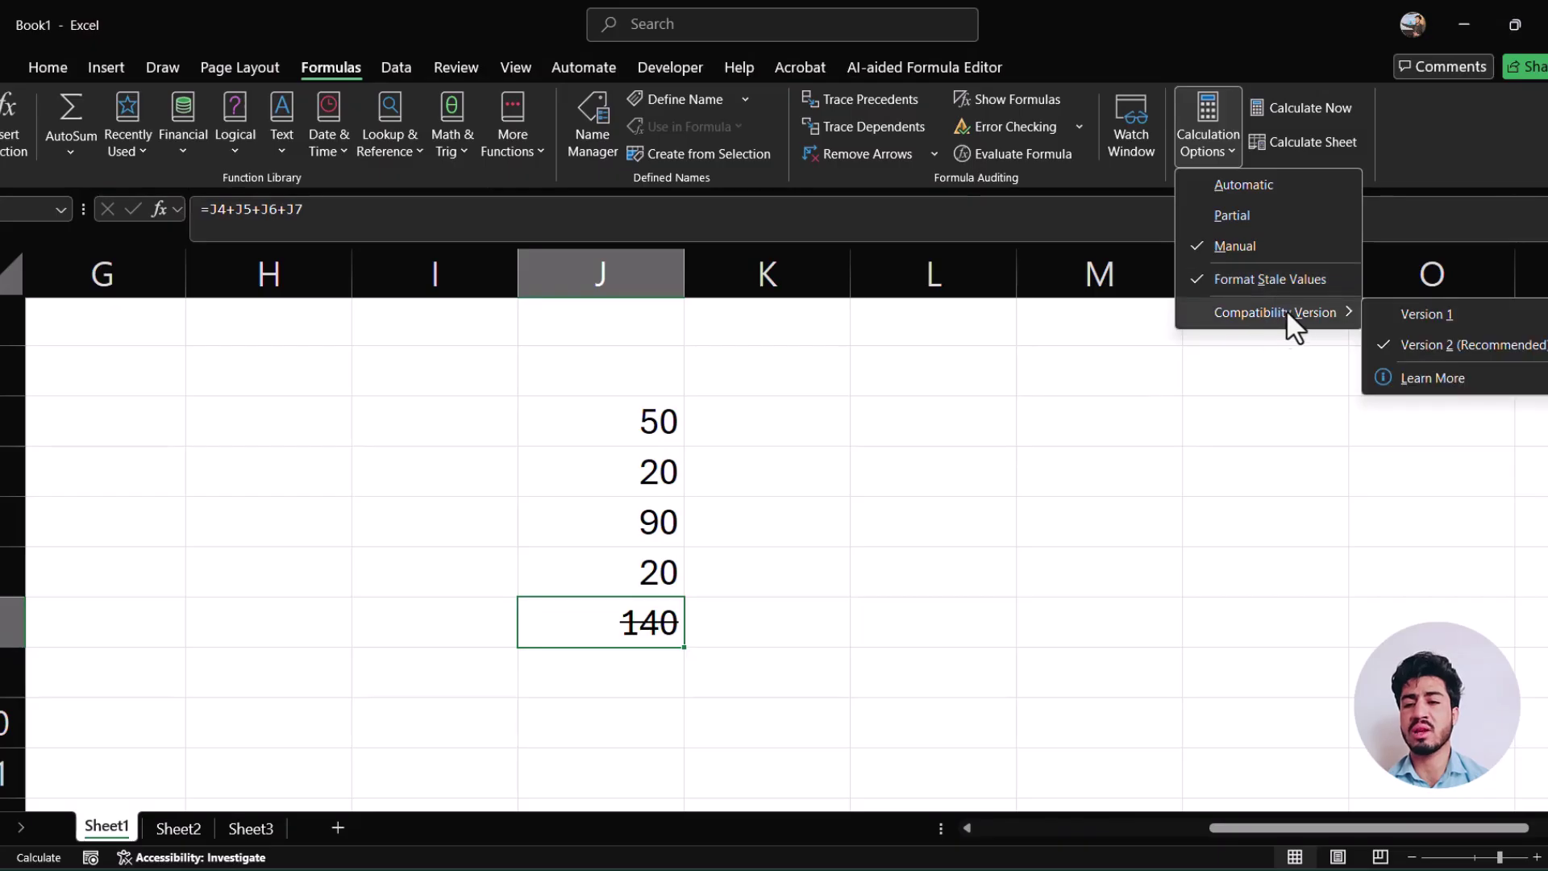
left_click(1428, 313)
left_click(1209, 158)
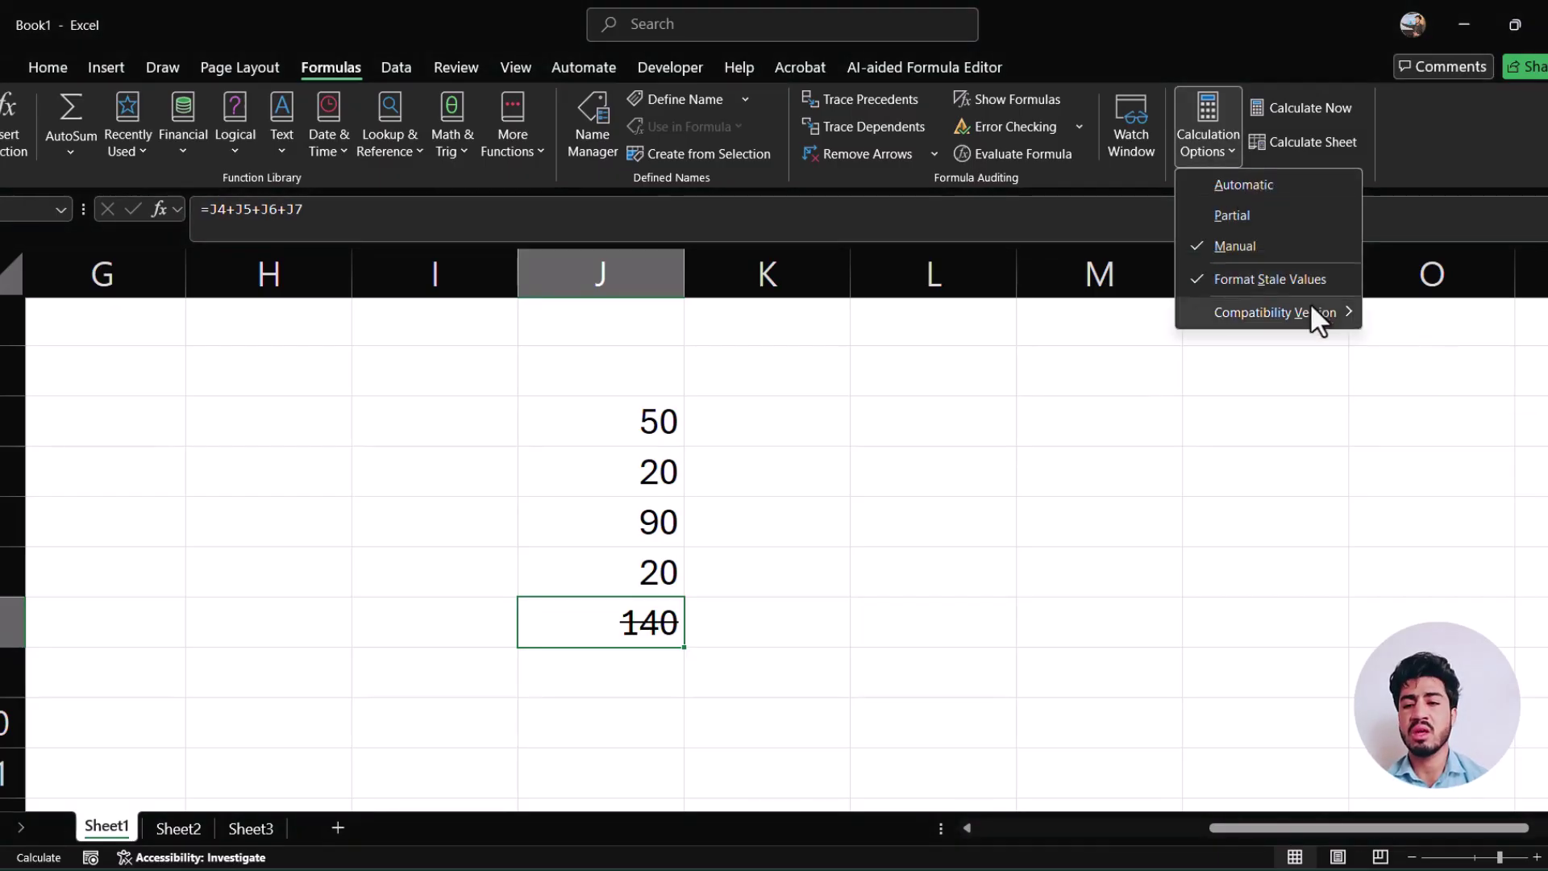
mouse_move(1301, 315)
left_click(1451, 343)
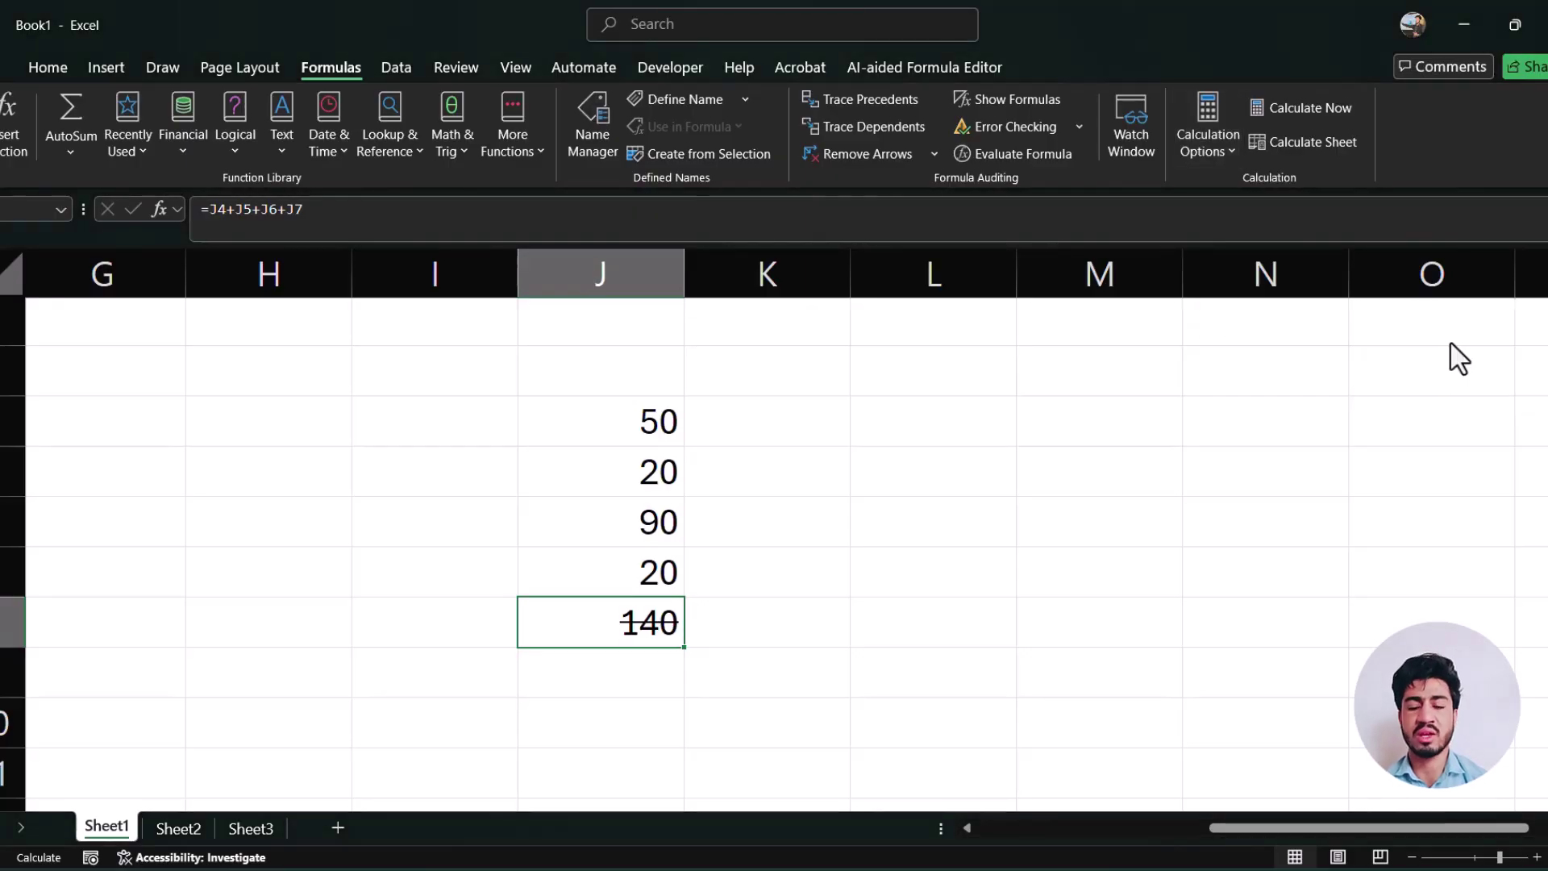
left_click(1201, 151)
mouse_move(1325, 309)
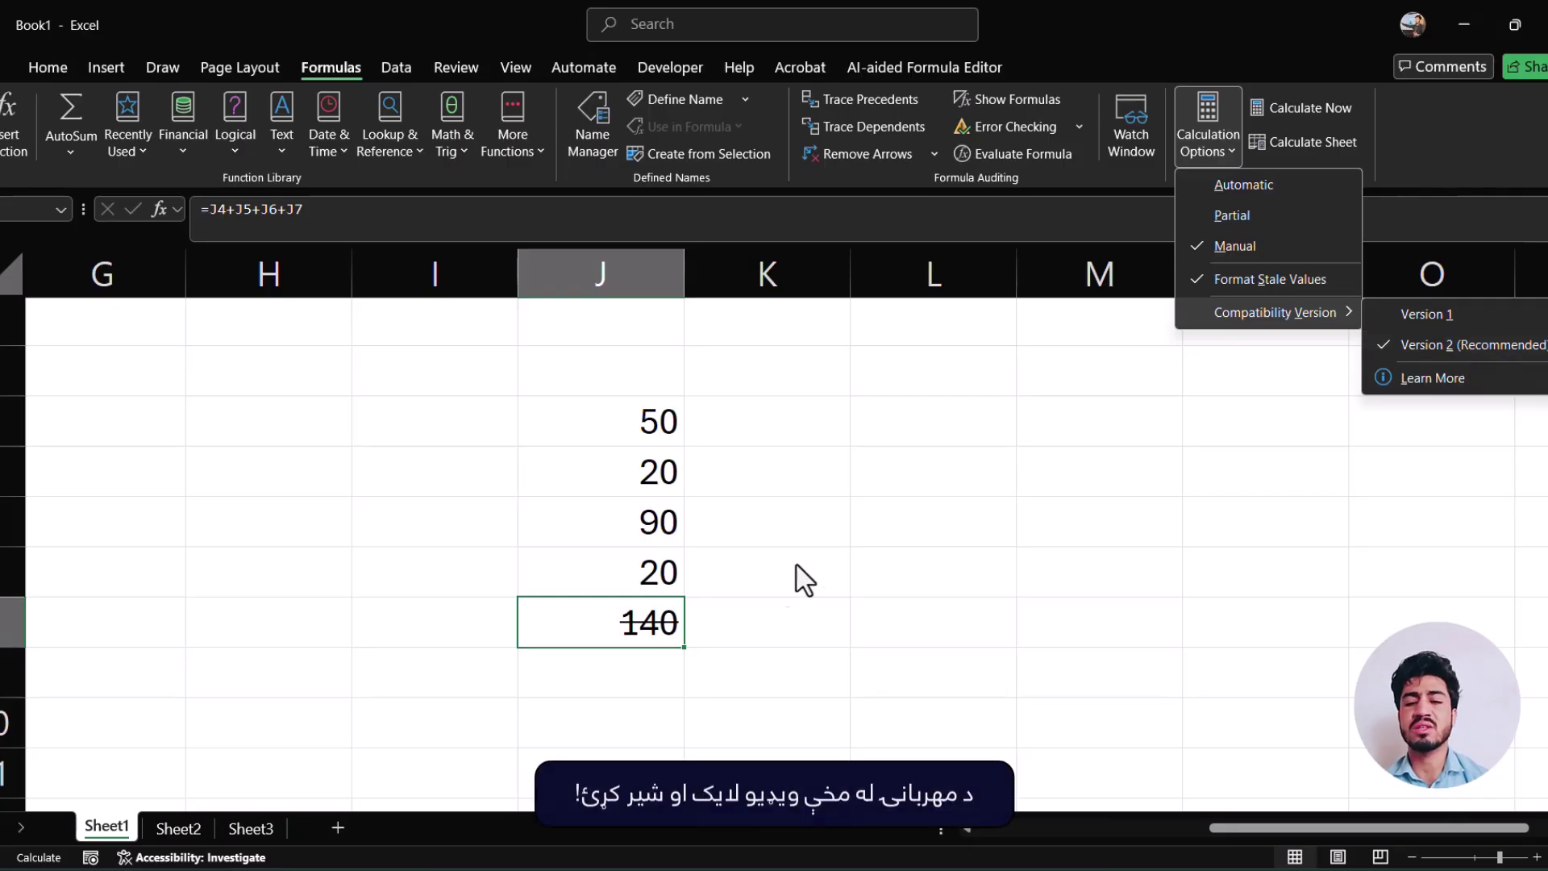
Change the value in J7 to 50 and view the stale-value error options for the total in J8
left_click(645, 622)
left_click(645, 574)
type("50")
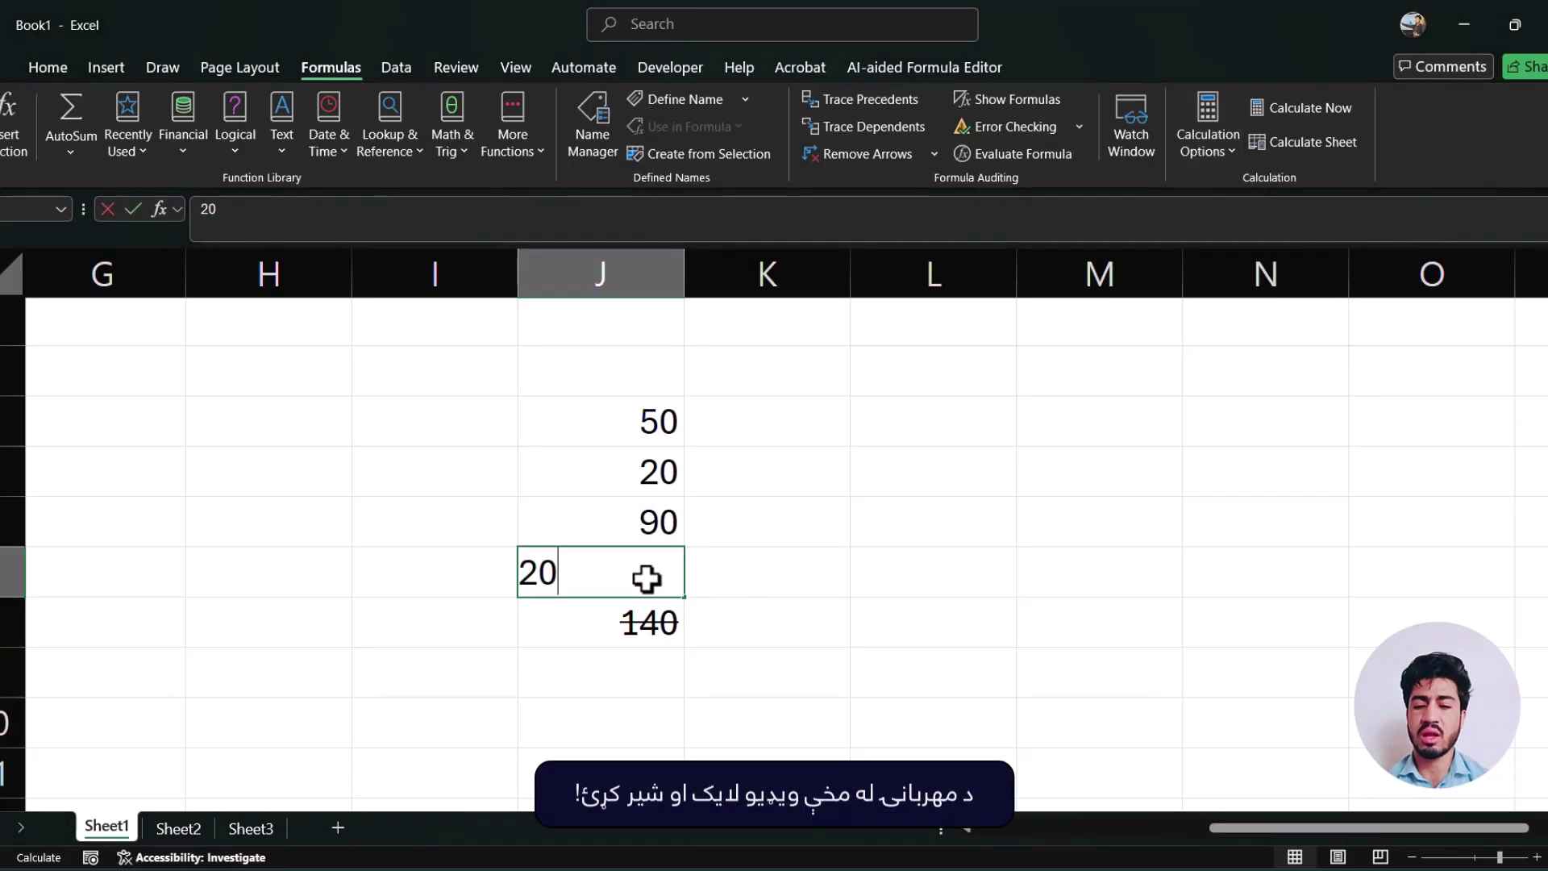
key("Return")
left_click(493, 608)
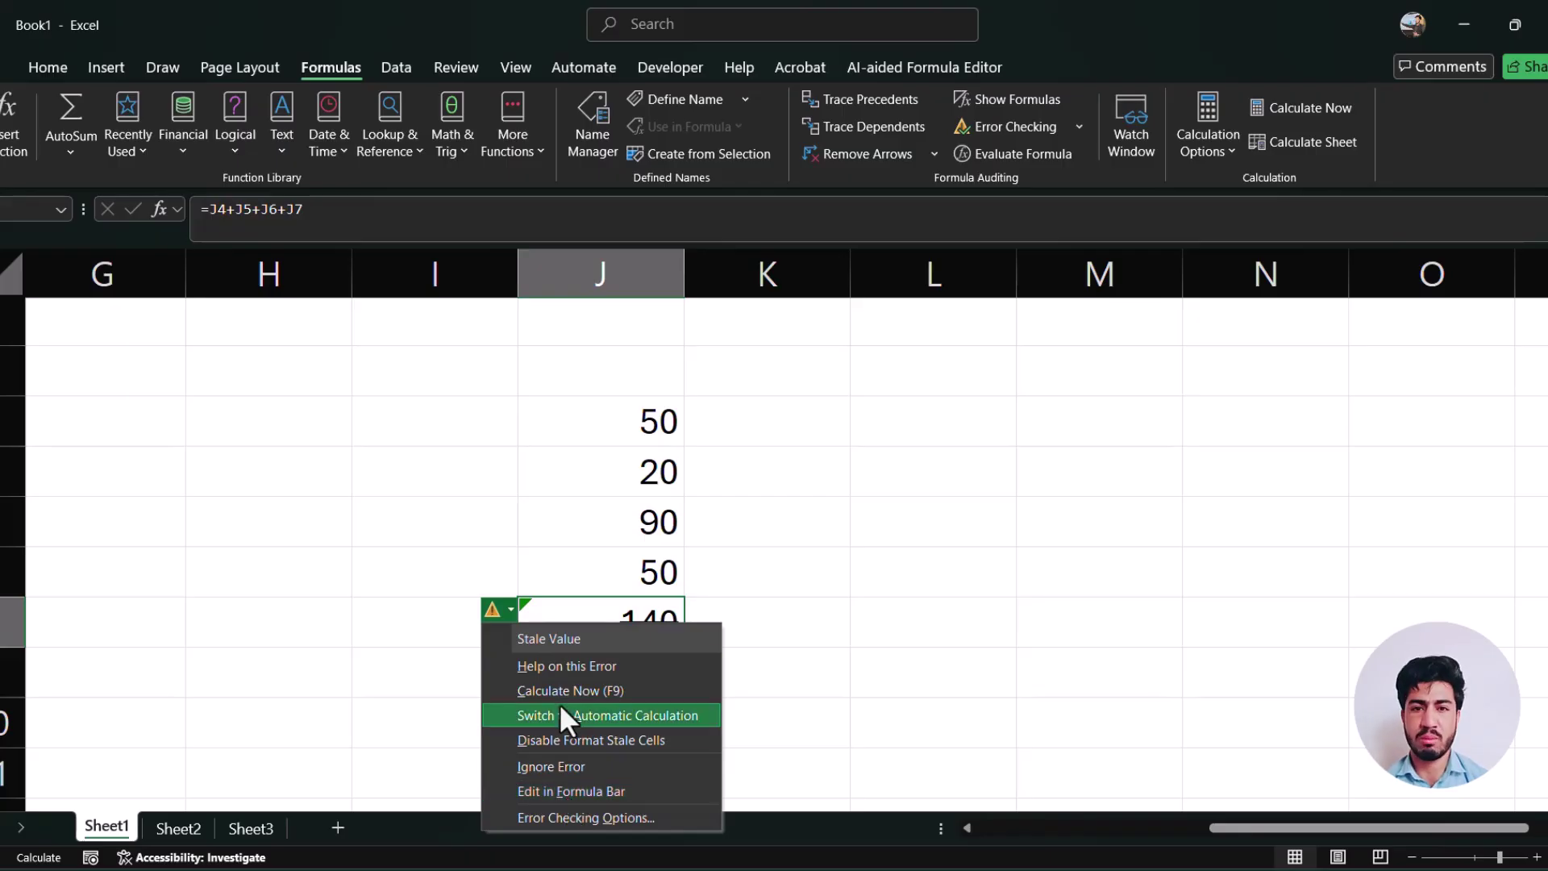
left_click(718, 578)
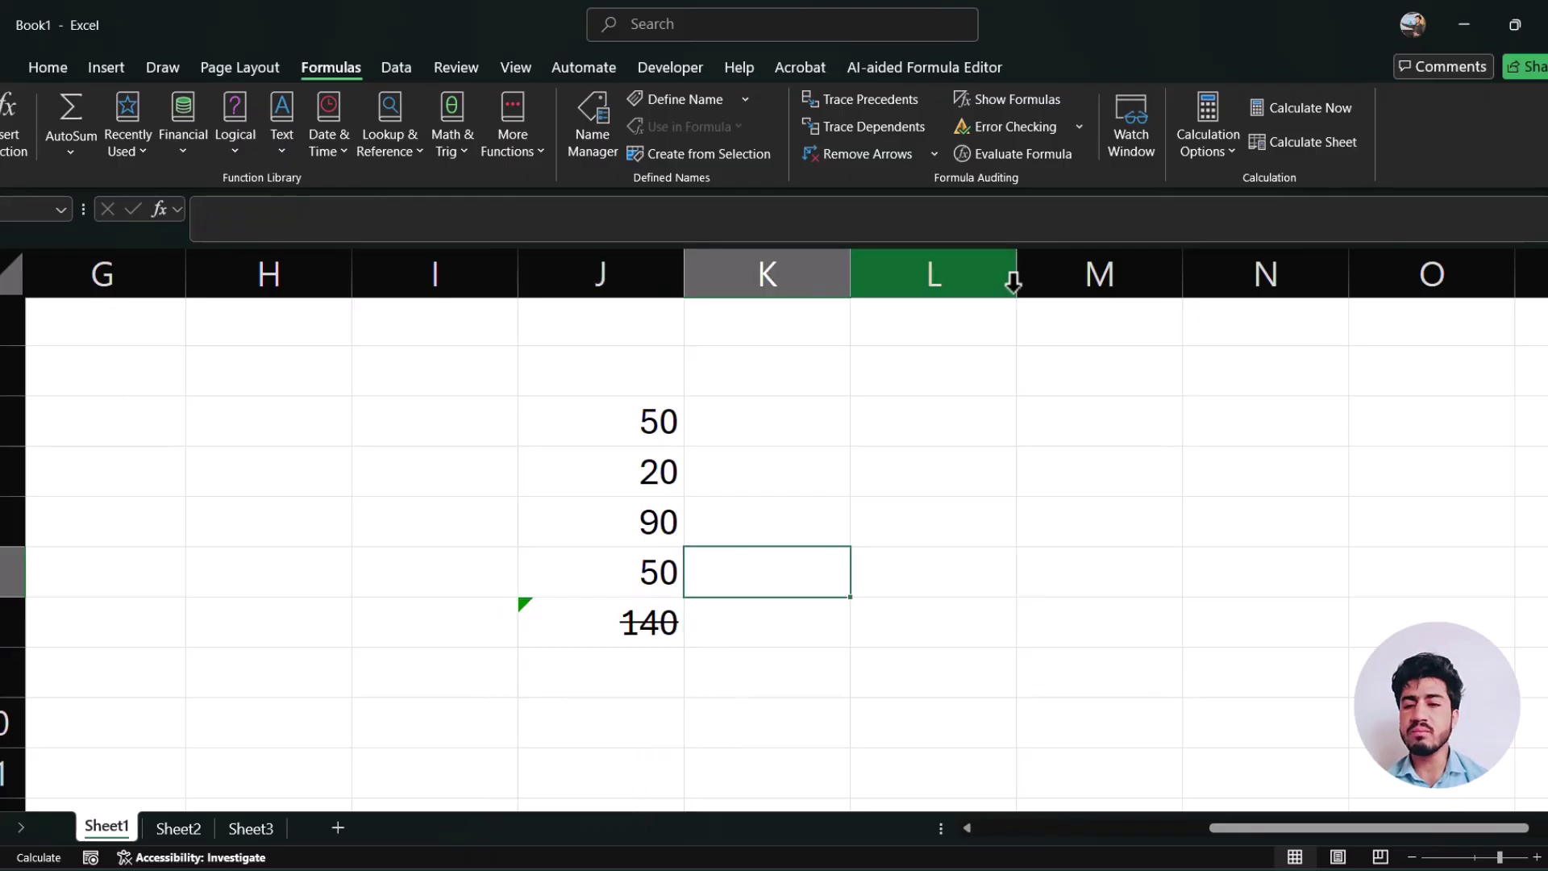
Select the range J3:K8, turn off Format Stale Values again, and clear the range selection
left_click_drag(619, 373, 720, 620)
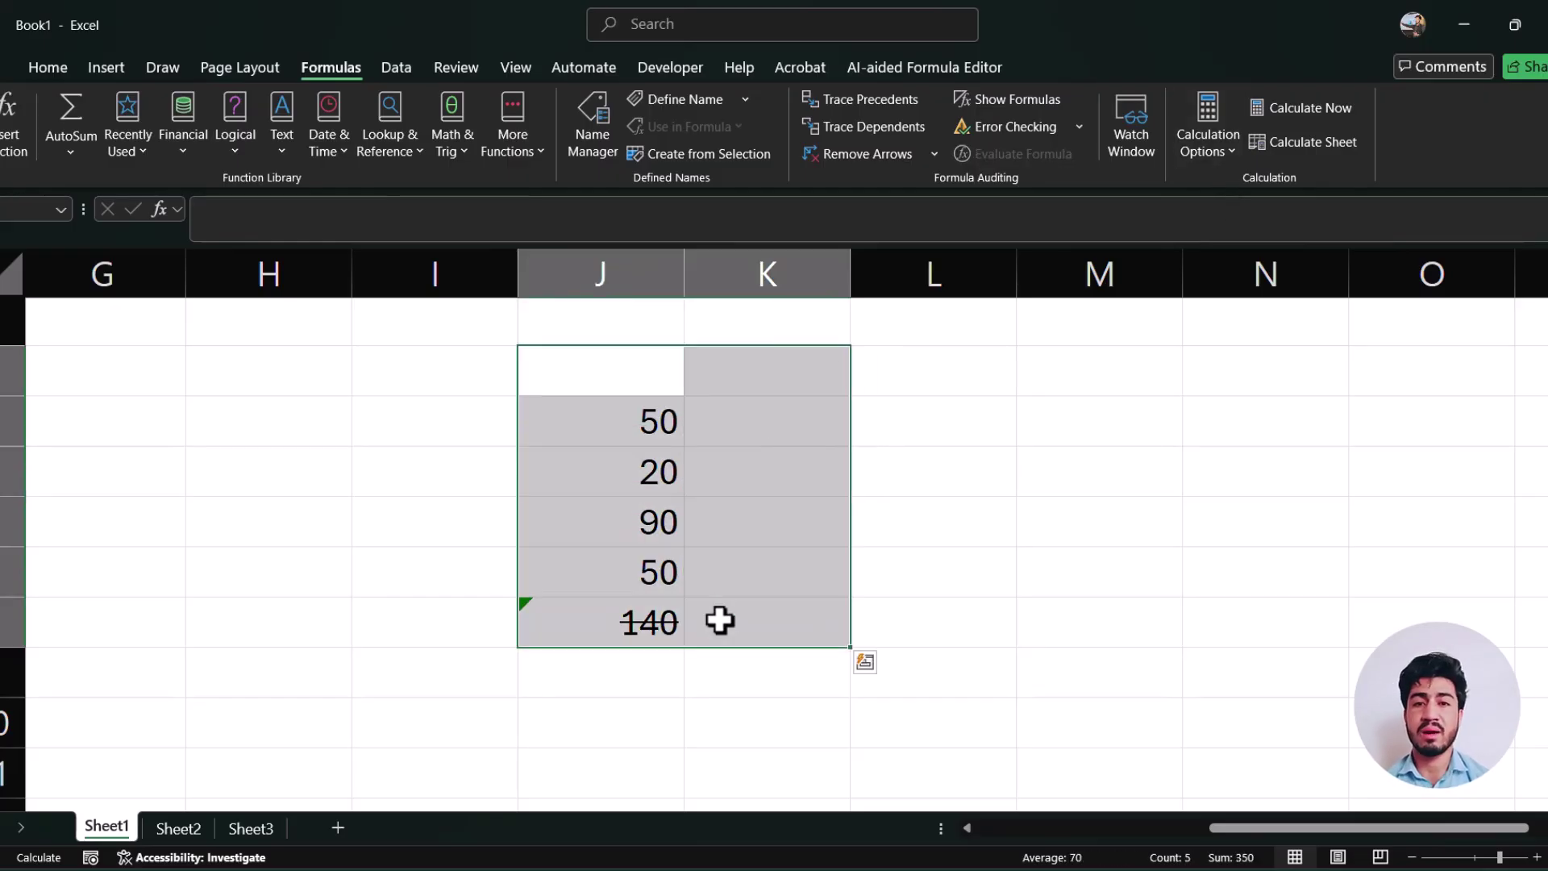
left_click(1207, 152)
left_click(1254, 281)
left_click(736, 579)
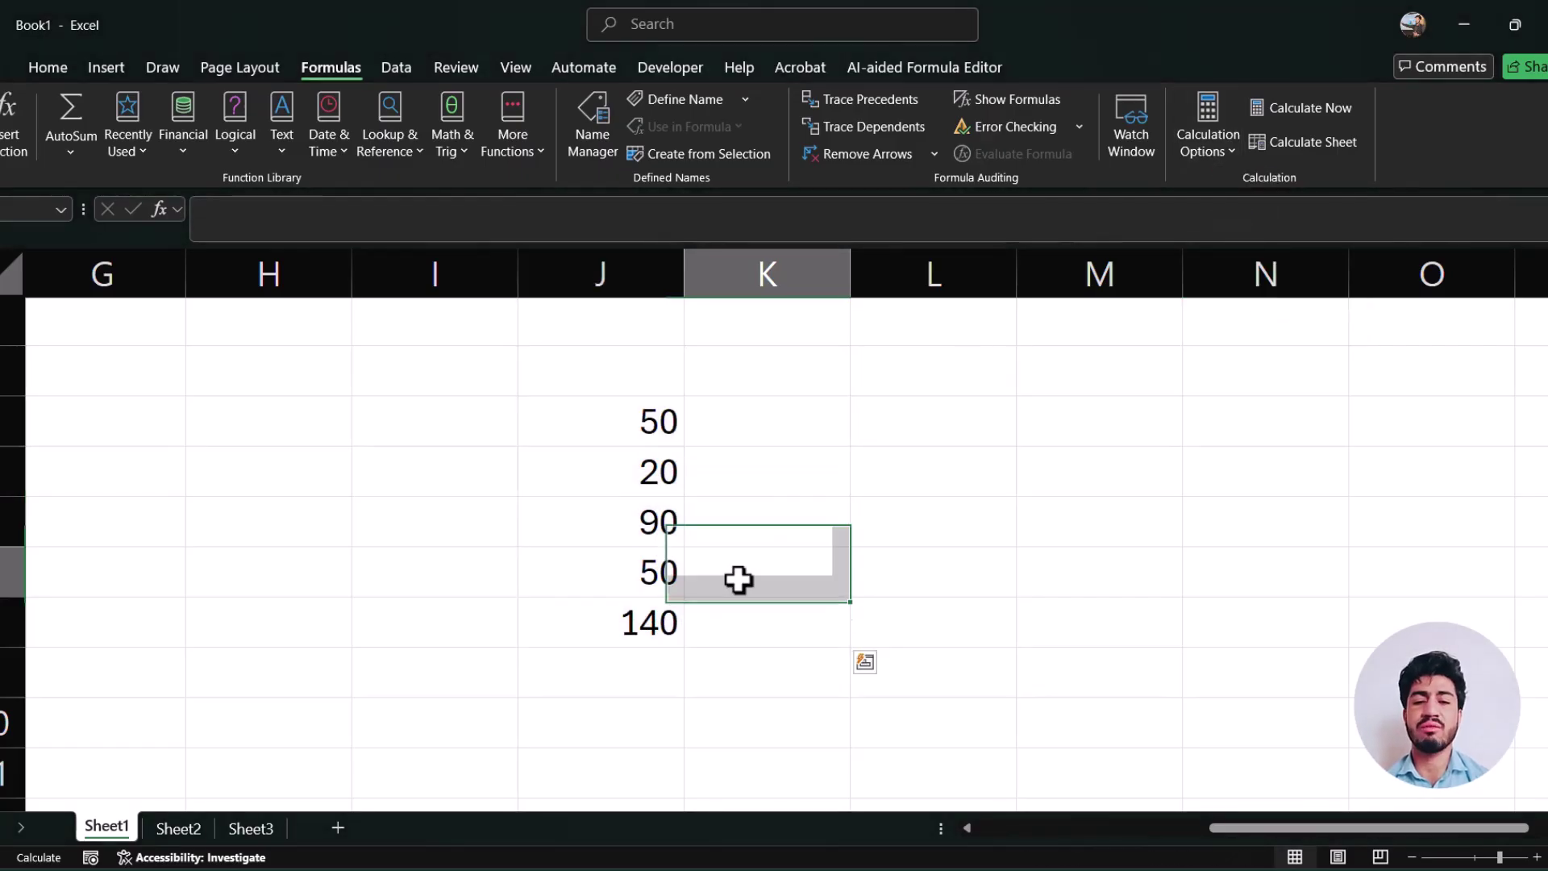
Enter 80 in J5 and 6 in J6
left_click(637, 435)
left_click(611, 464)
type("80")
key("Return")
type("6")
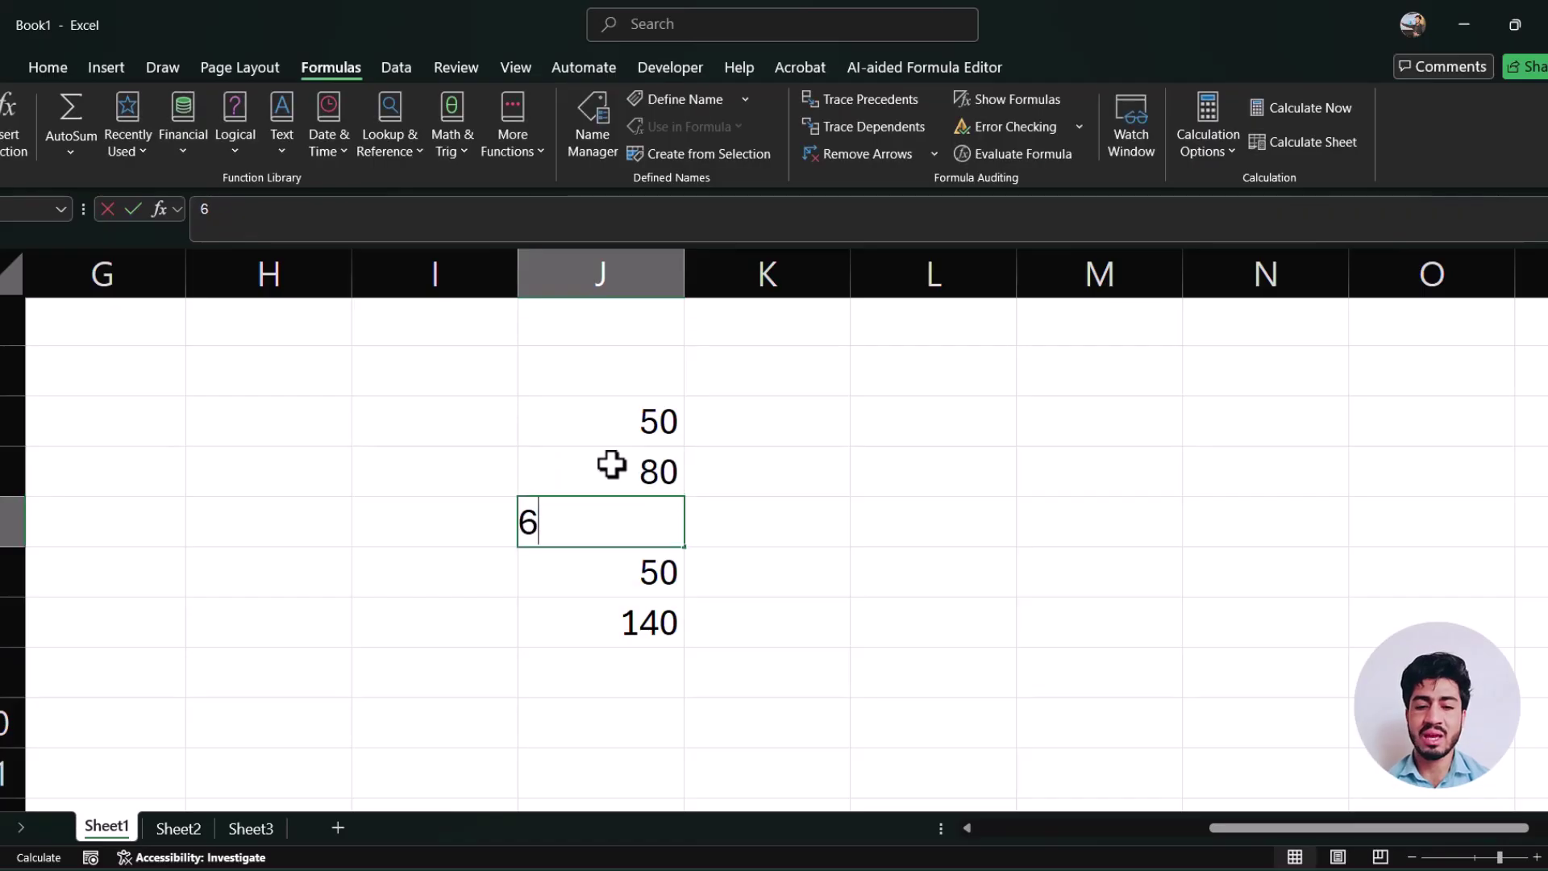
key("Return")
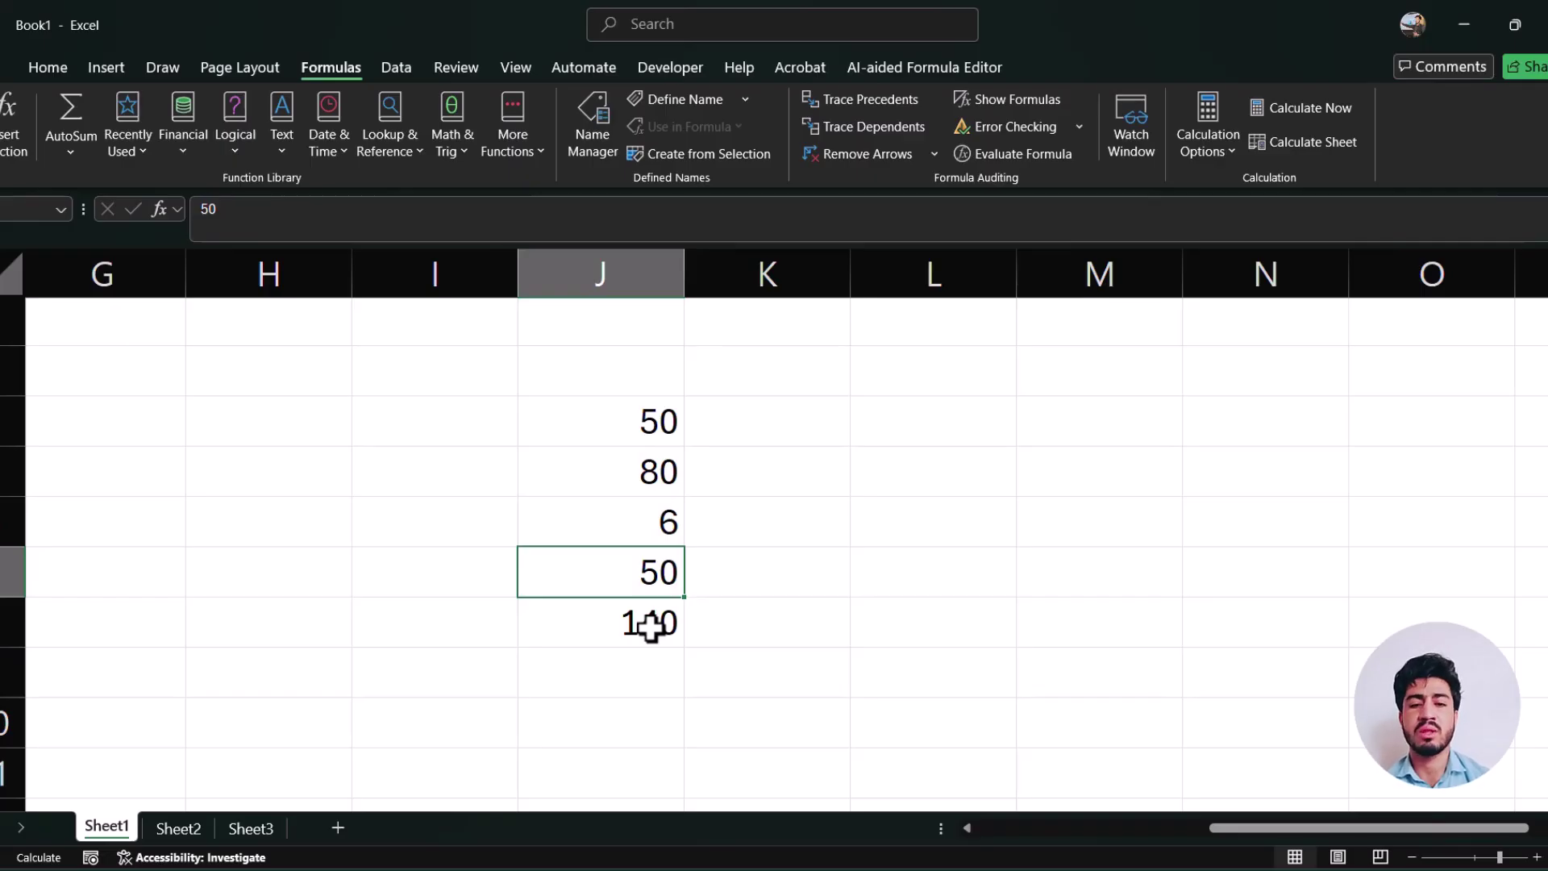
Set the calculation mode to Automatic and check the updated numbers and total in column J
left_click(1222, 152)
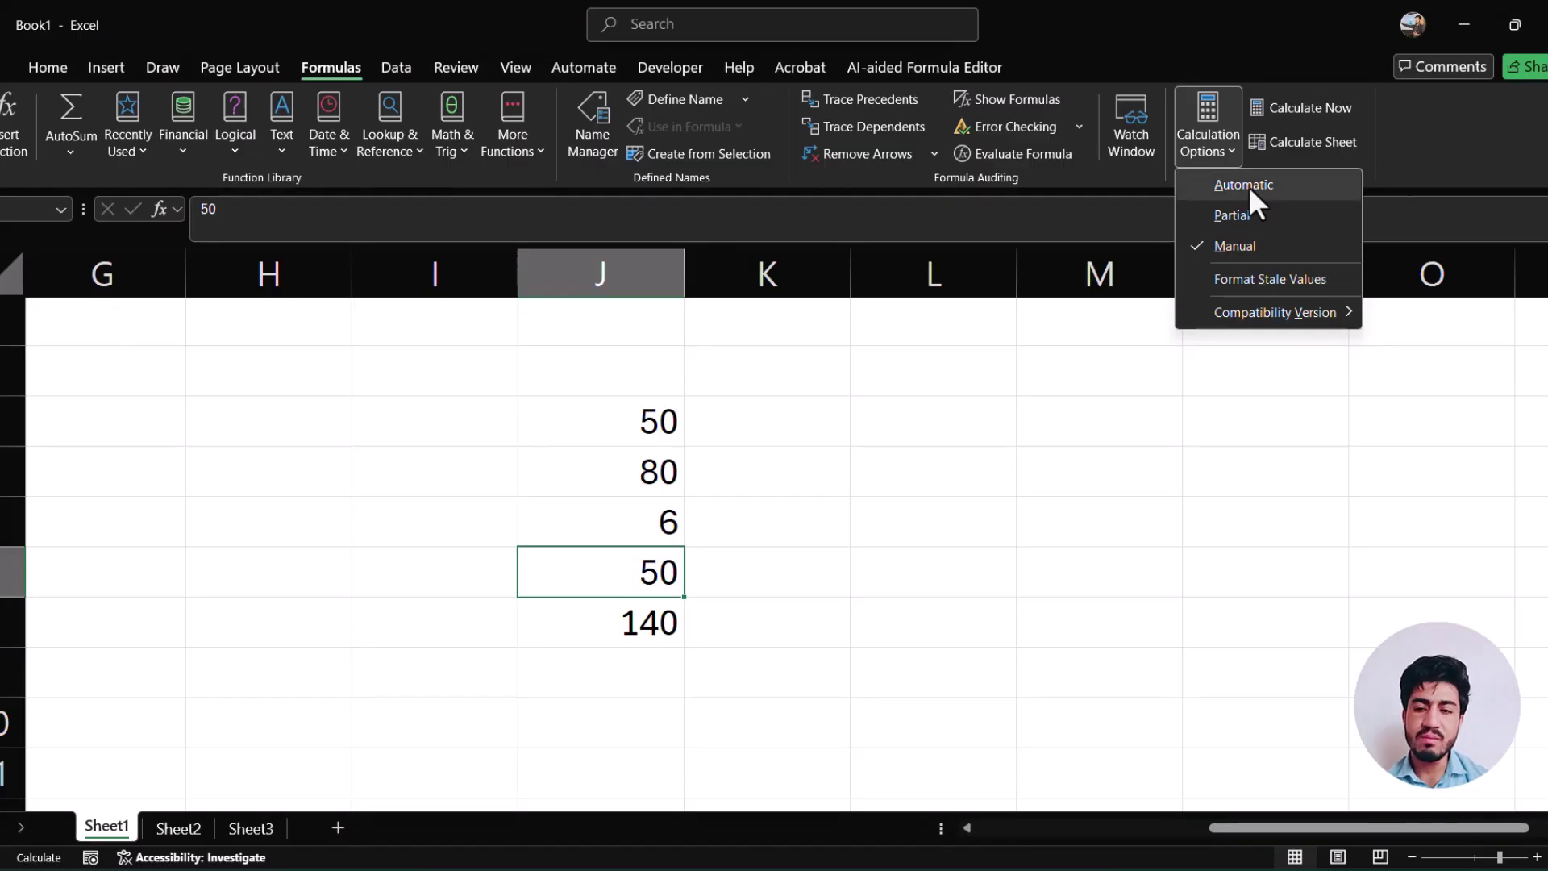
left_click(1249, 186)
left_click_drag(622, 379, 636, 650)
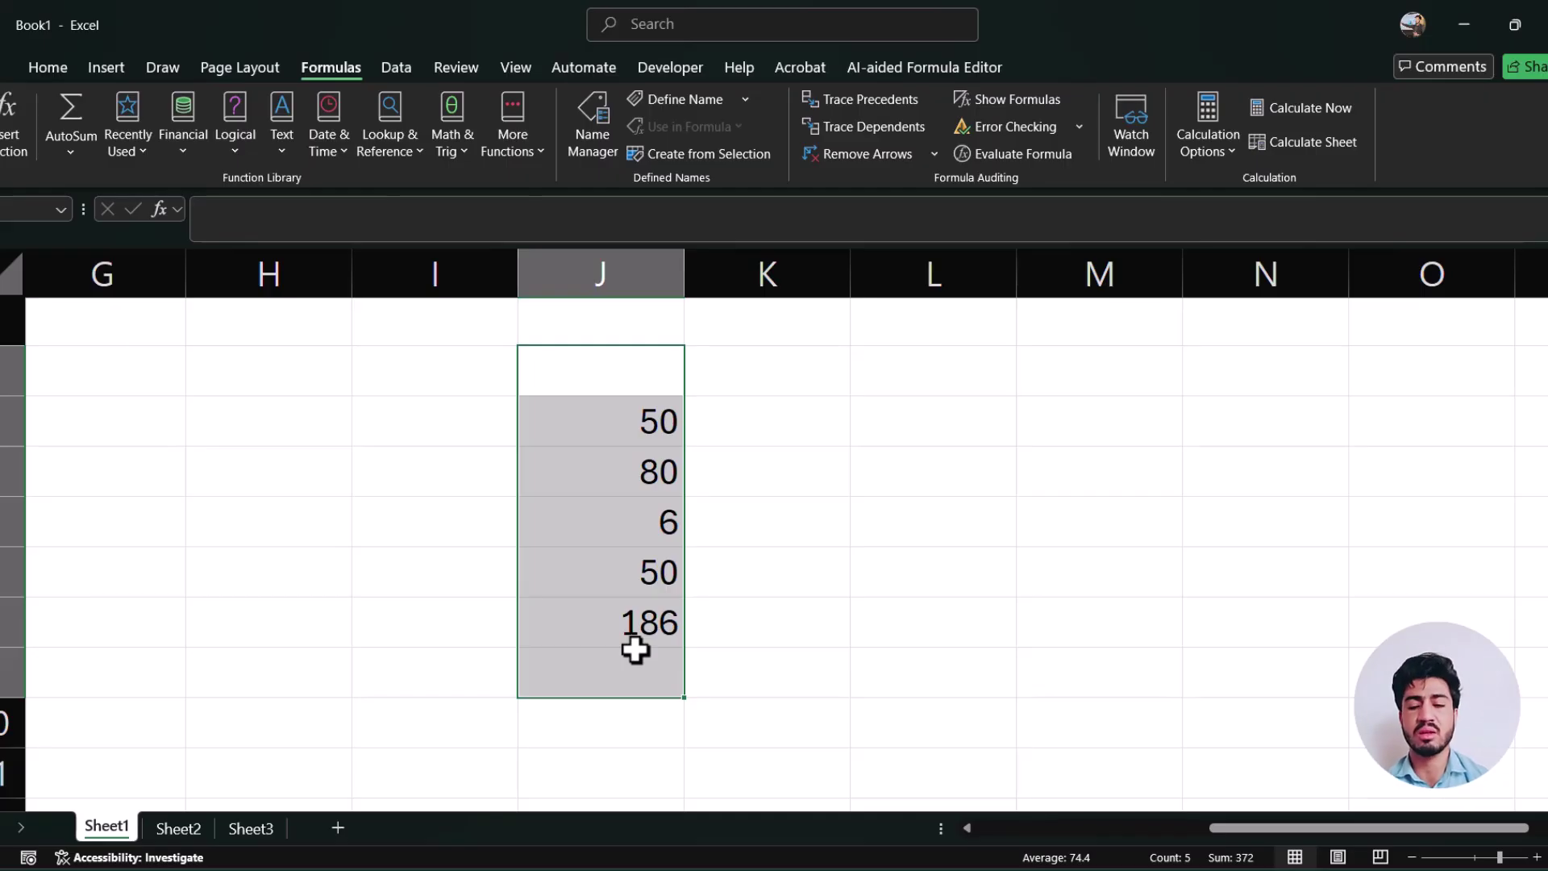
left_click(1307, 504)
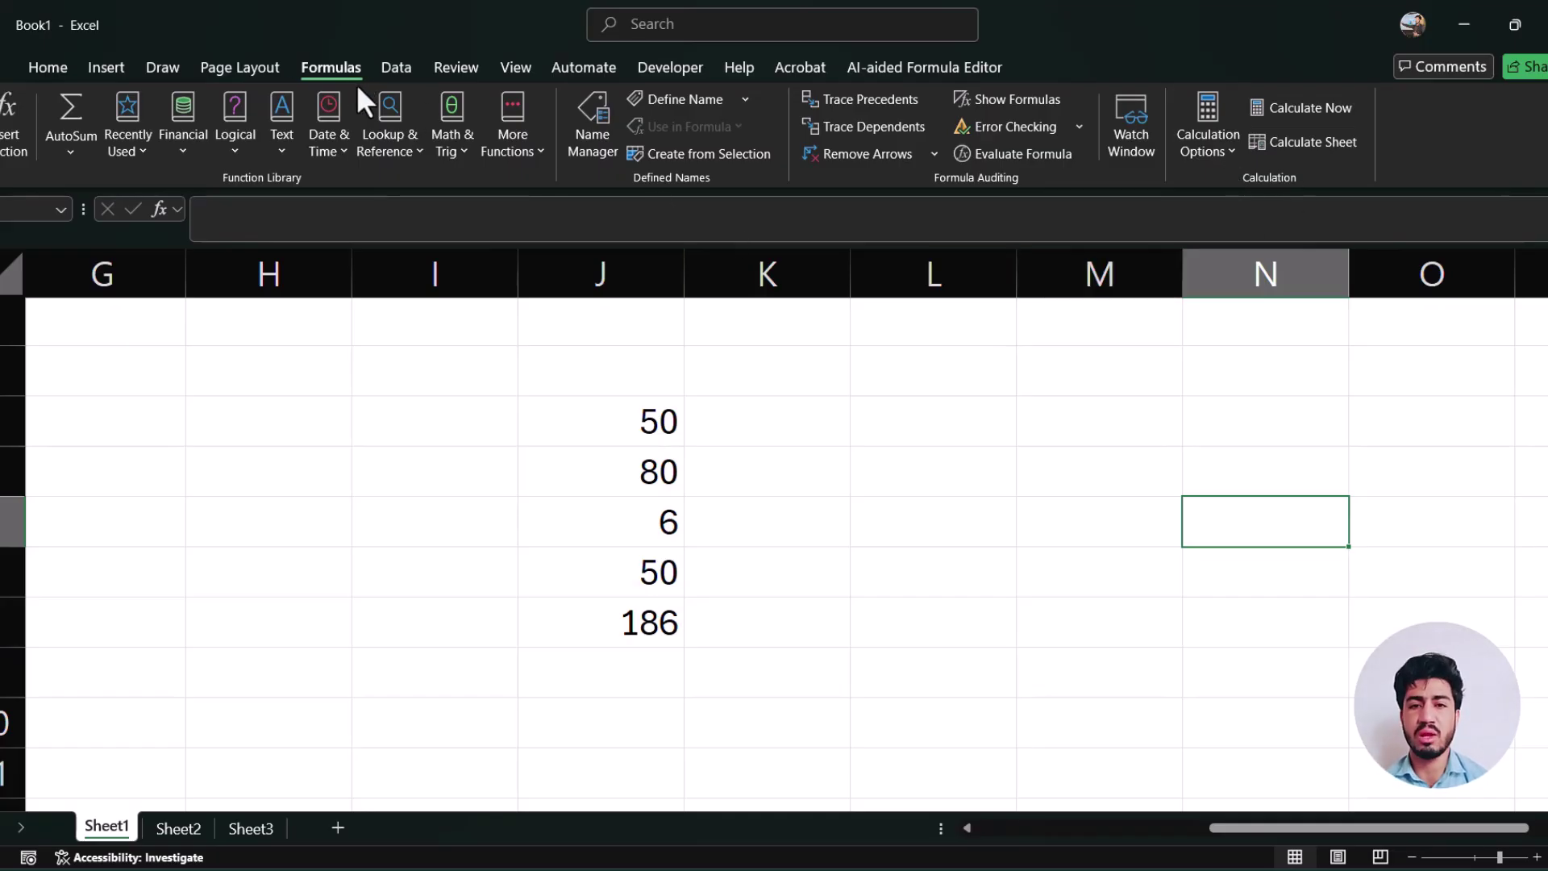
left_click(518, 149)
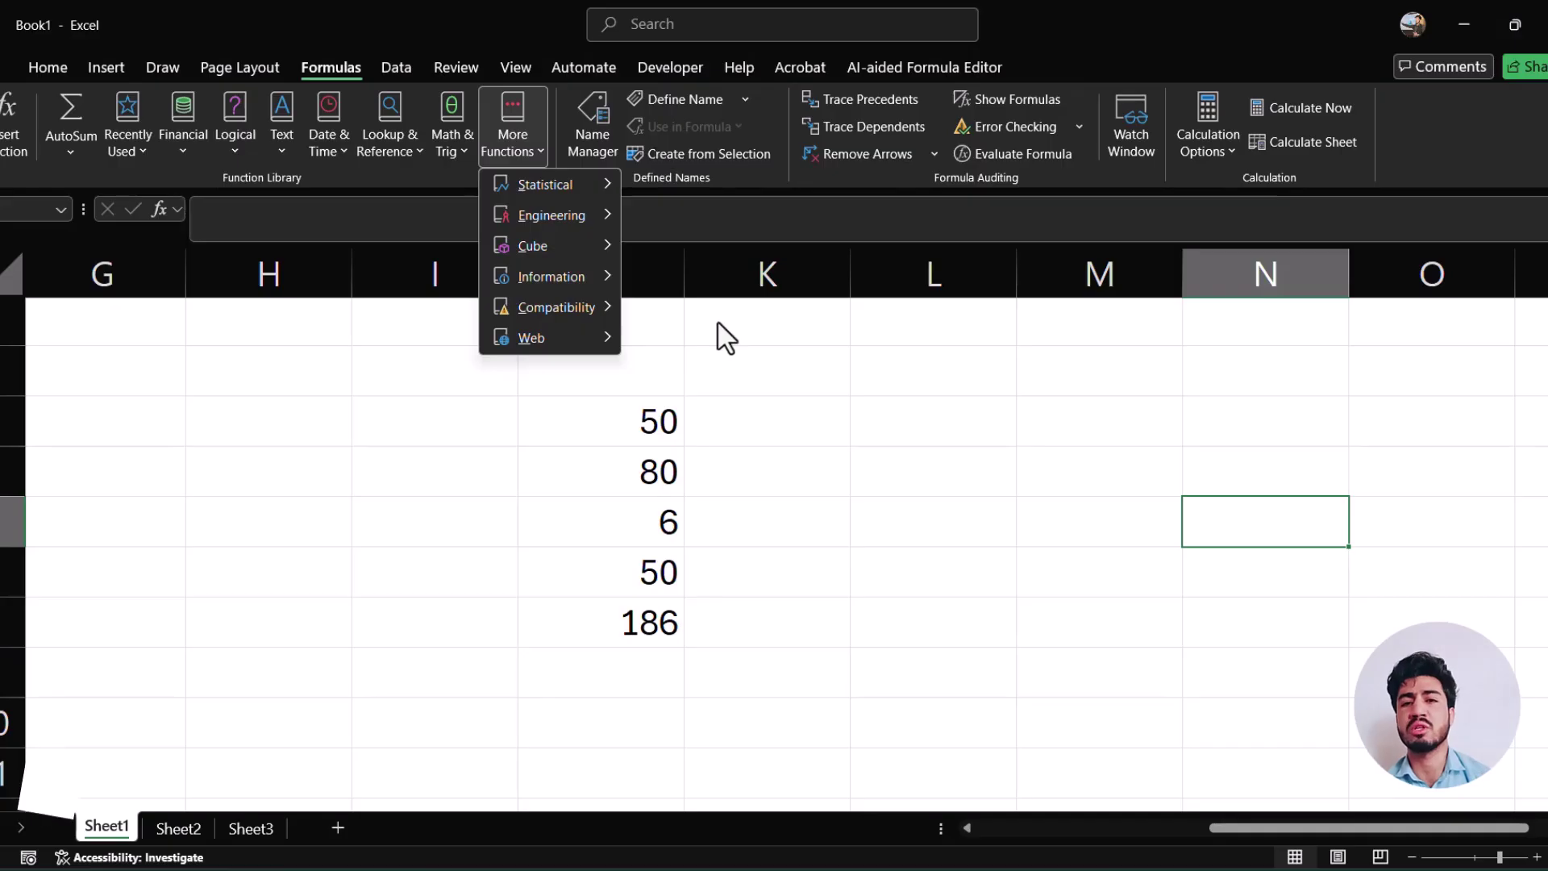
left_click(674, 426)
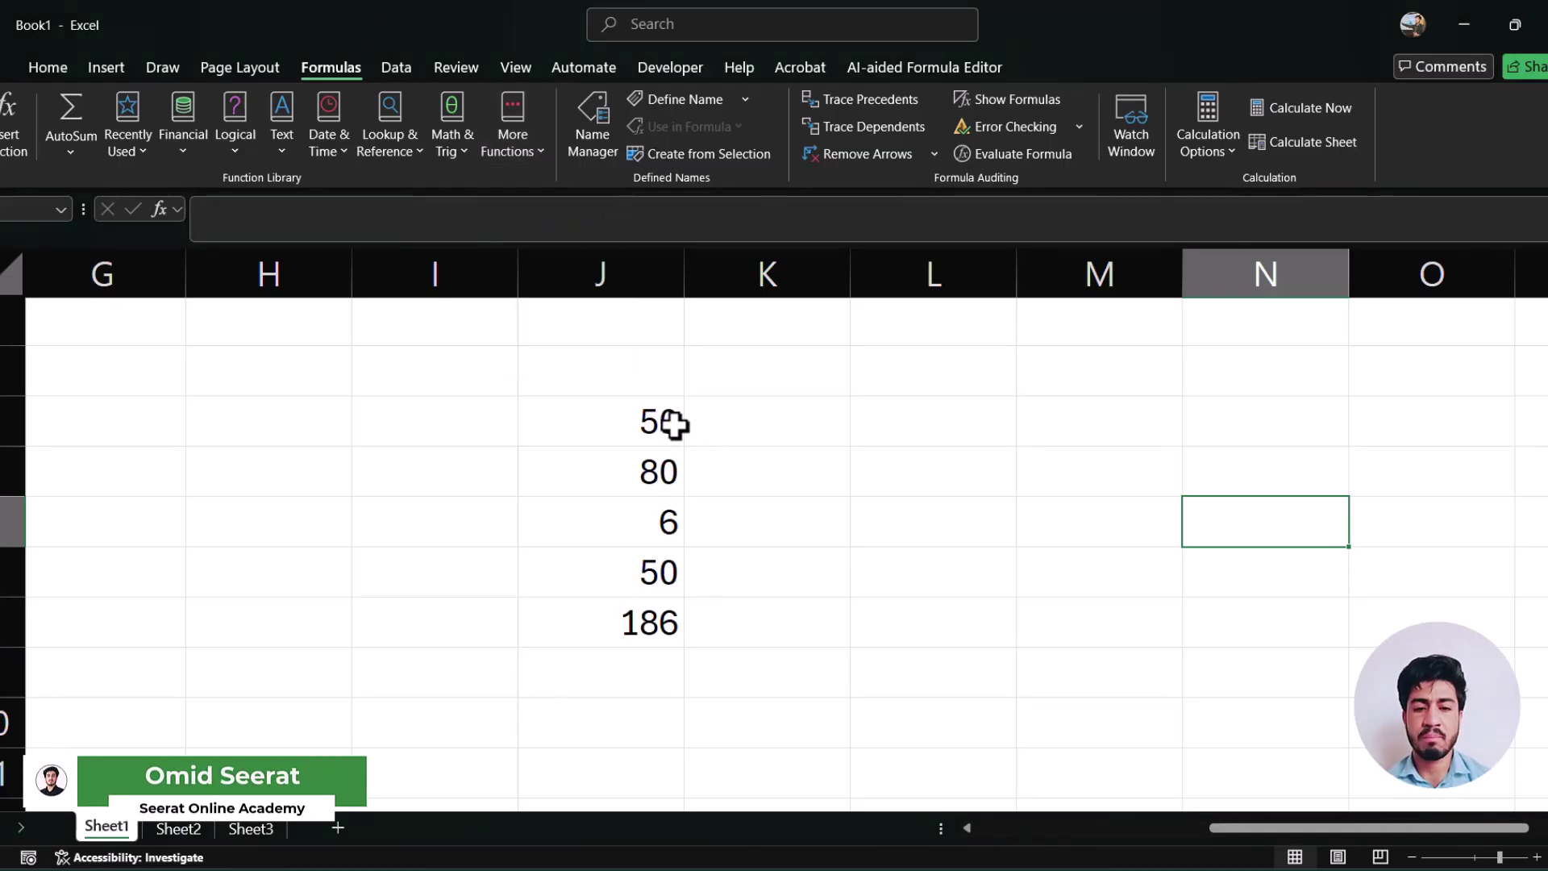